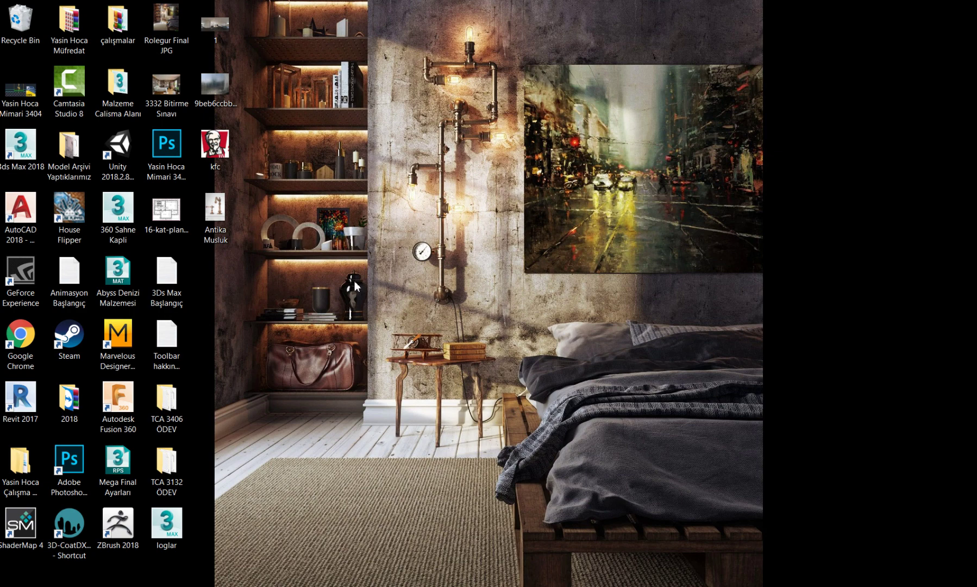
Step: Open the Antika Musluk reference photo in the image viewer, then close it
{"action": "left_click", "coordinate": [234, 584]}
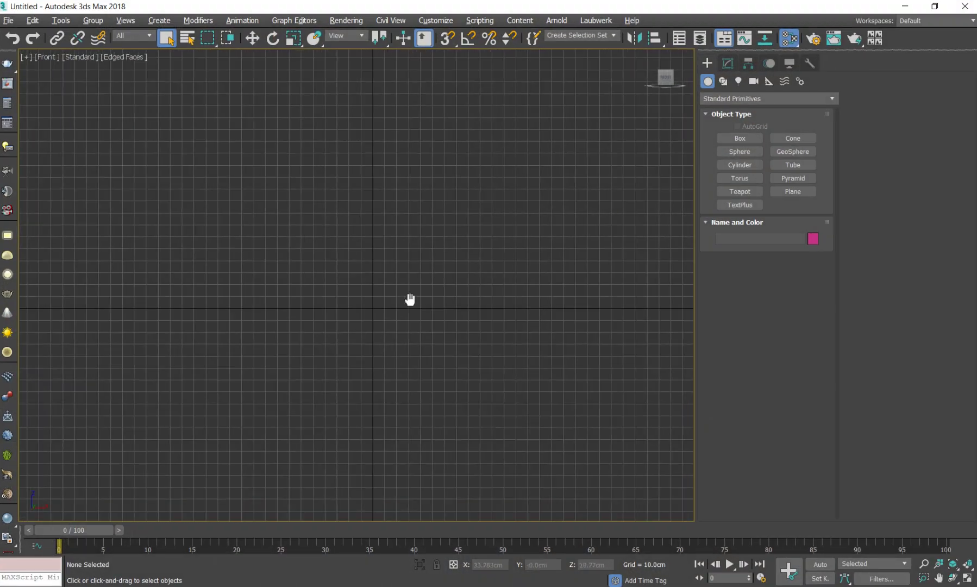
{"action": "left_click", "coordinate": [245, 584]}
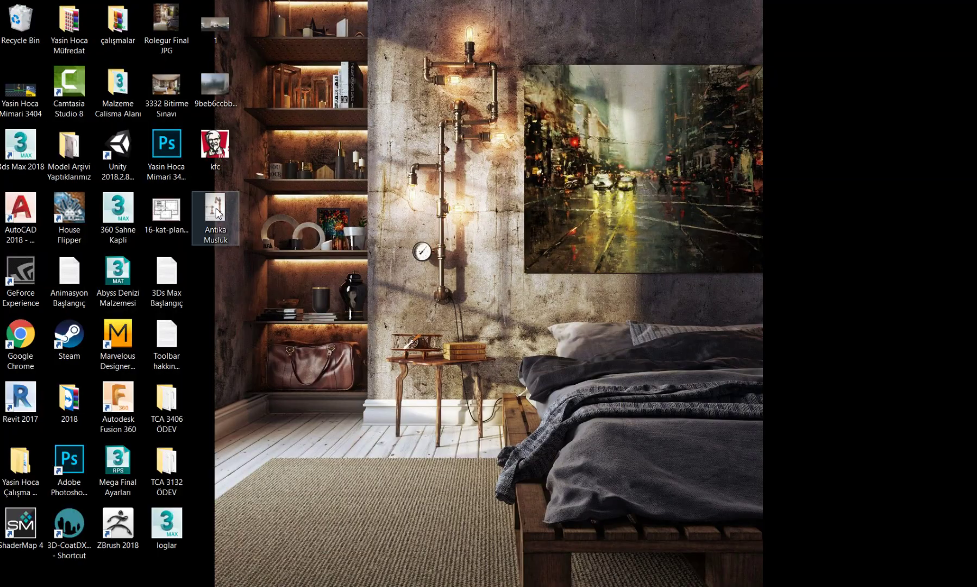
{"action": "double_click", "coordinate": [218, 212]}
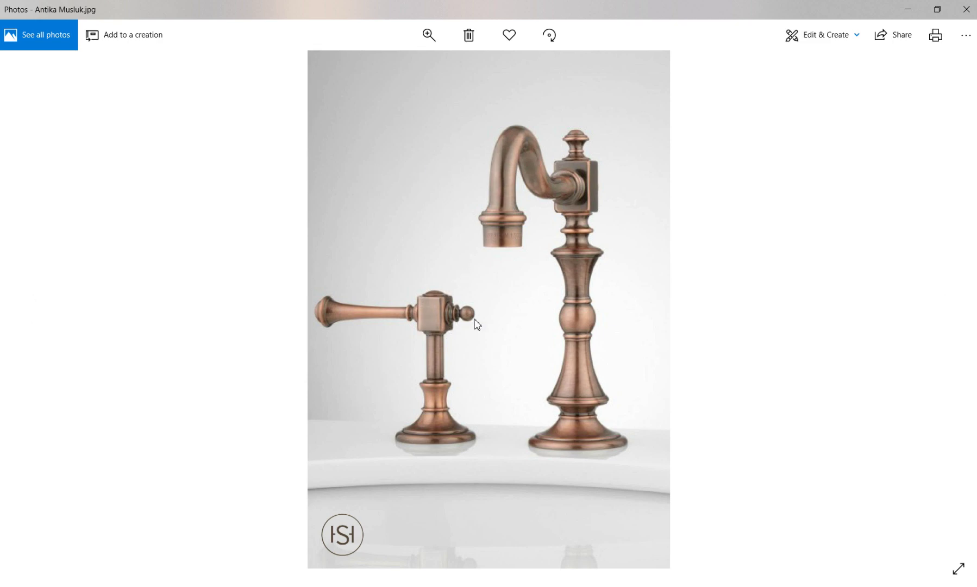
{"action": "left_click", "coordinate": [945, 11]}
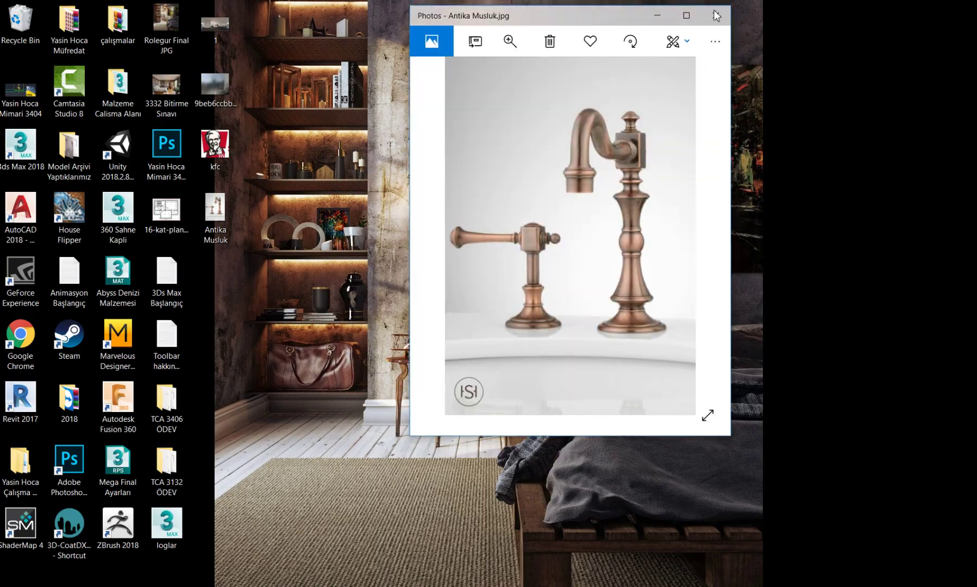
{"action": "left_click", "coordinate": [685, 17]}
Step: Check the Antika Musluk image's 2100 x 3000 pixel dimensions in its Properties Details
{"action": "left_click", "coordinate": [959, 11]}
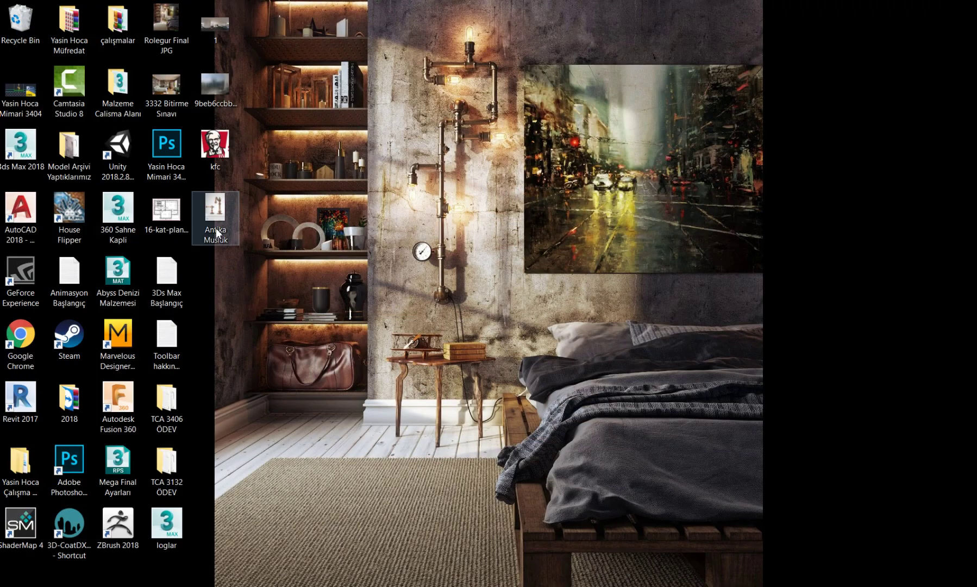
{"action": "right_click", "coordinate": [223, 221]}
{"action": "left_click", "coordinate": [239, 579]}
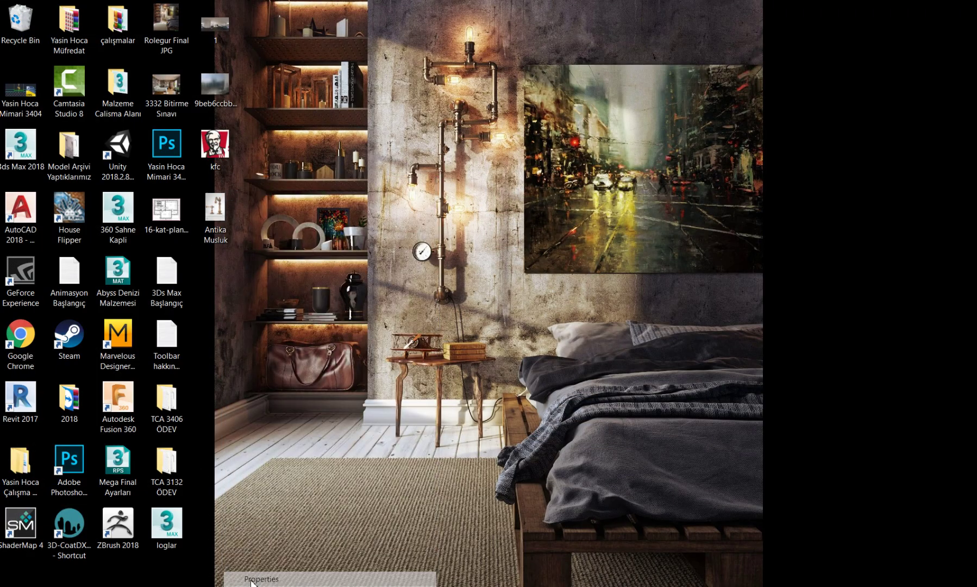
{"action": "left_click", "coordinate": [315, 249]}
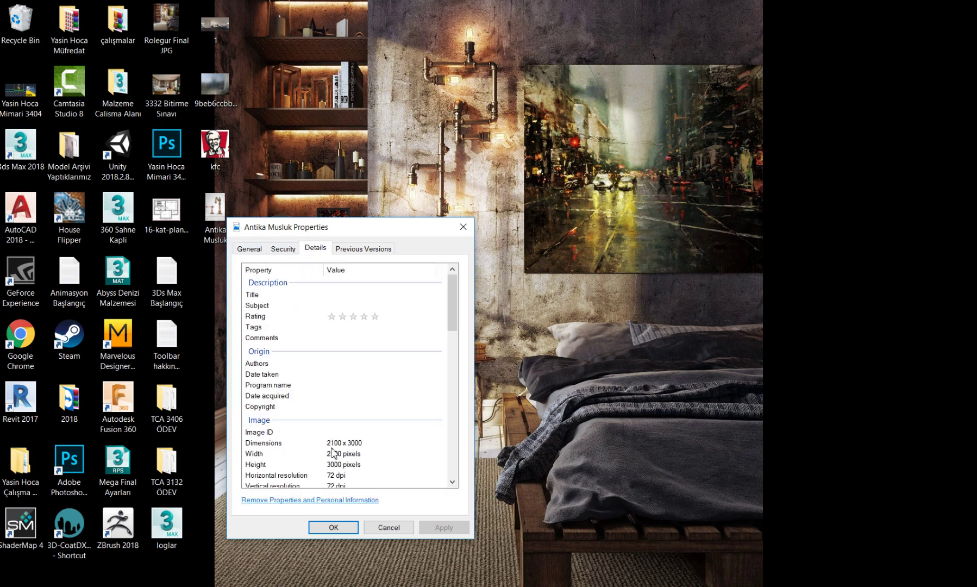
{"action": "left_click", "coordinate": [326, 525]}
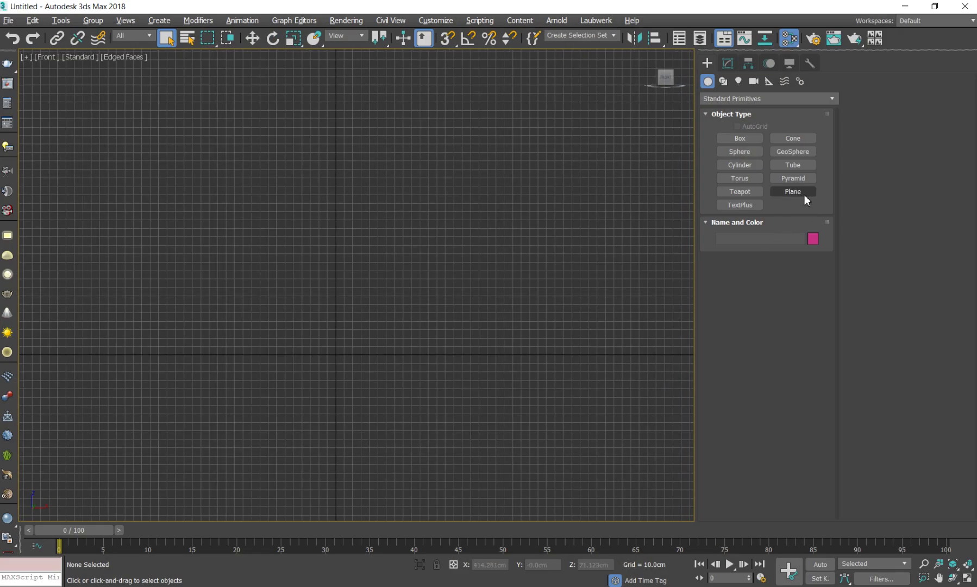
Step: Draw a plane in the Front view and set it to 3000 x 2100 cm with 1 segment
{"action": "left_click", "coordinate": [804, 195]}
{"action": "left_click_drag", "start_coordinate": [495, 437], "coordinate": [239, 131]}
{"action": "right_click", "coordinate": [450, 228]}
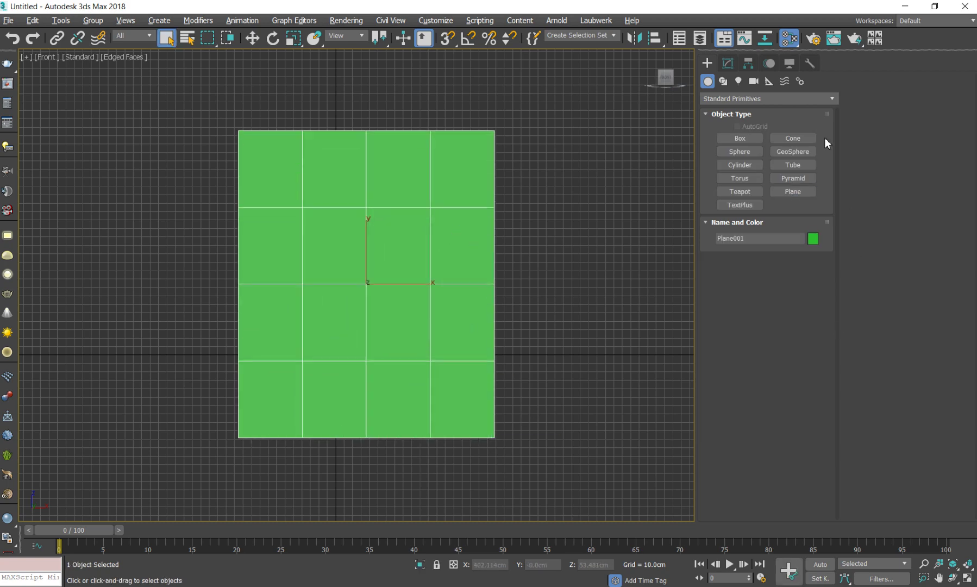
{"action": "left_click", "coordinate": [728, 61]}
{"action": "double_click", "coordinate": [794, 228]}
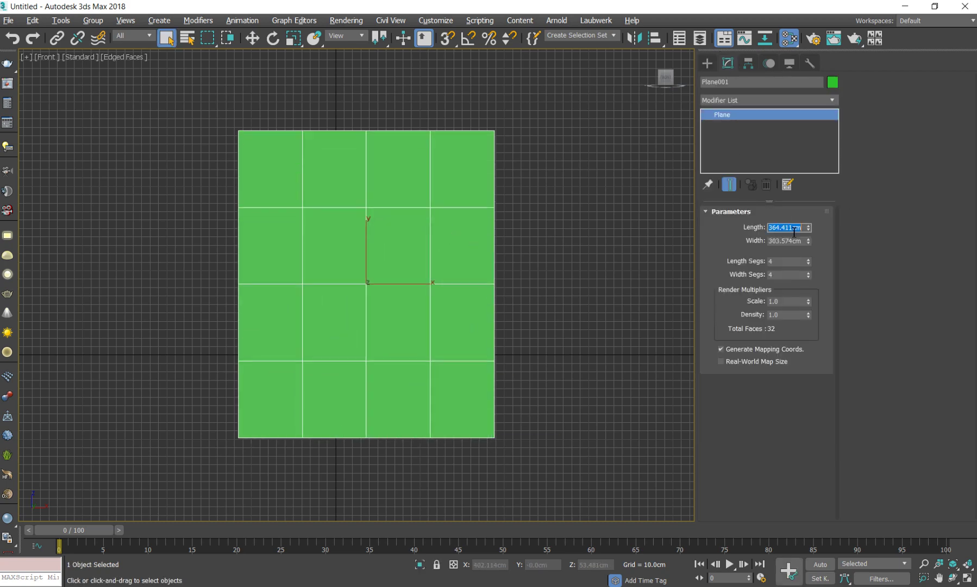
{"action": "type", "text": "00"}
{"action": "key", "text": "Tab"}
{"action": "type", "text": "2100"}
{"action": "key", "text": "Return"}
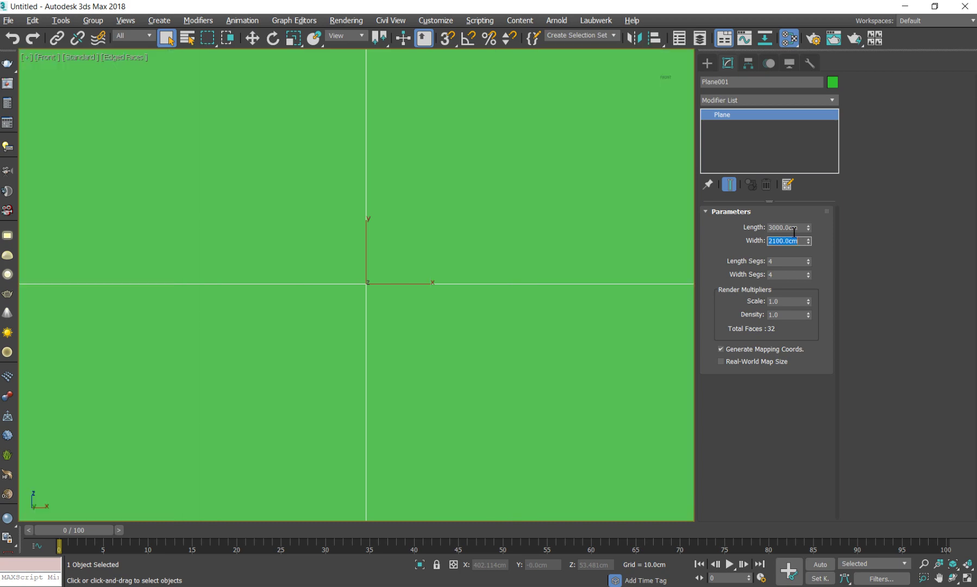
{"action": "right_click", "coordinate": [807, 263]}
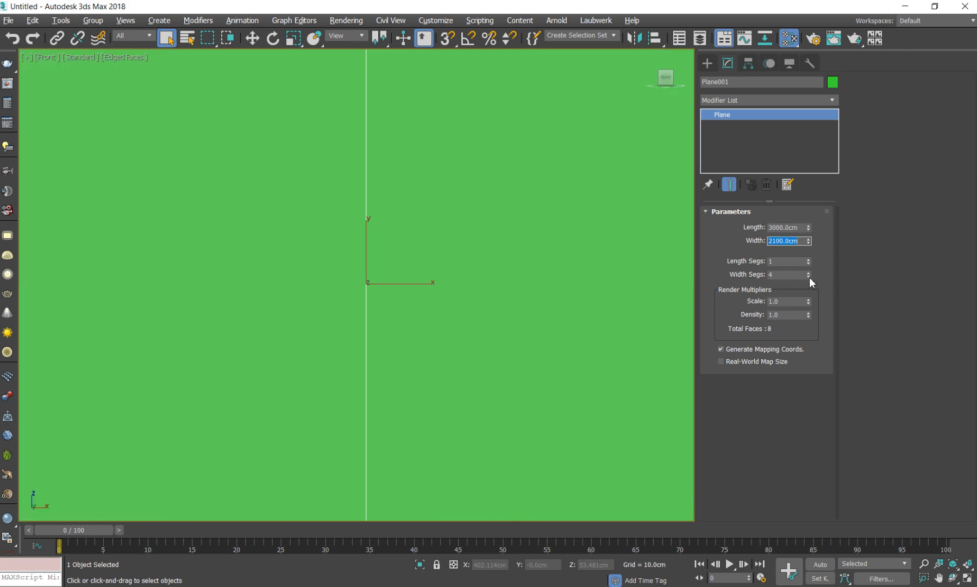
Step: Zoom to fit the plane and check the Front viewport display
{"action": "key", "text": "z"}
{"action": "right_click", "coordinate": [422, 298]}
{"action": "left_click", "coordinate": [251, 218]}
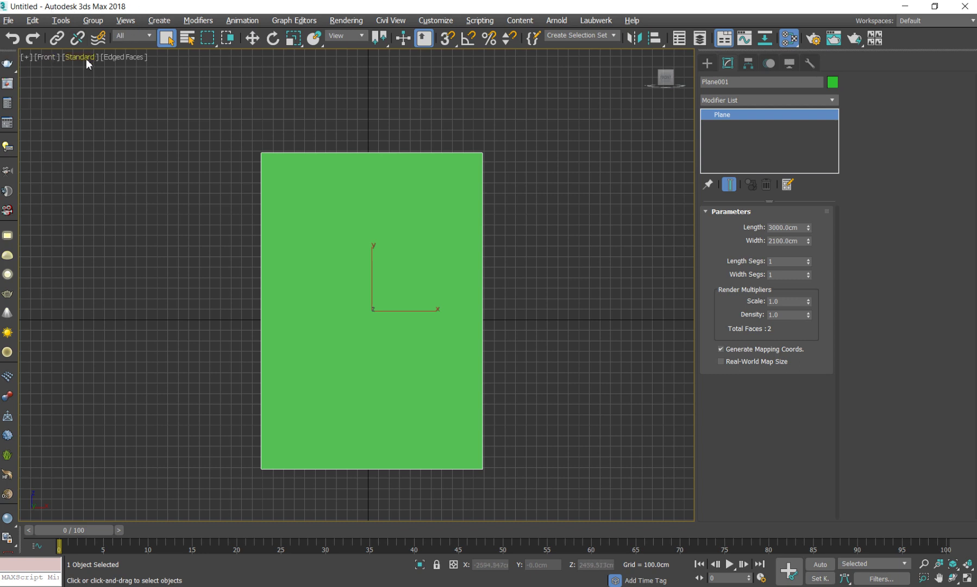
{"action": "scroll", "coordinate": [345, 212], "scroll_direction": "down", "scroll_amount": 1}
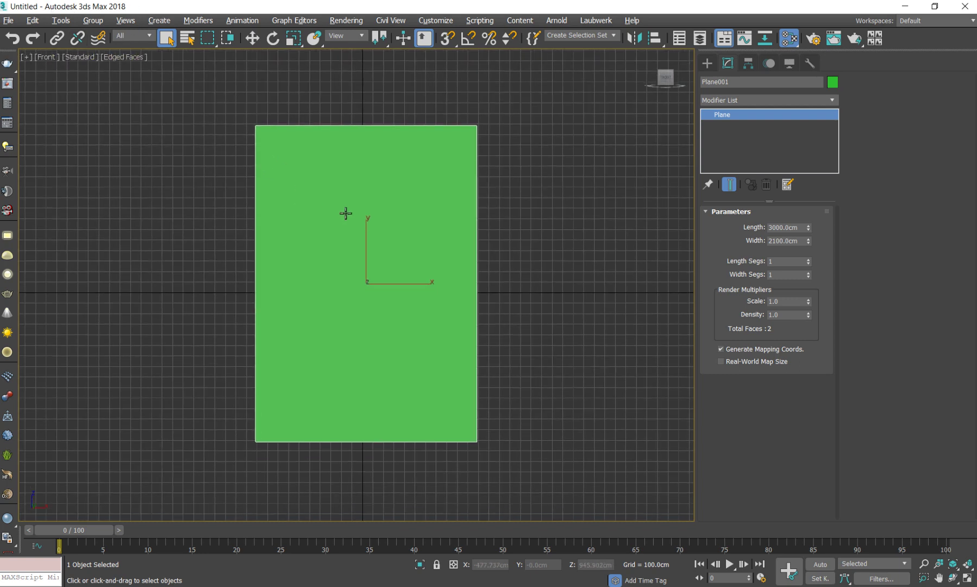
{"action": "scroll", "coordinate": [370, 173], "scroll_direction": "up", "scroll_amount": 3}
{"action": "scroll", "coordinate": [377, 214], "scroll_direction": "down", "scroll_amount": 3}
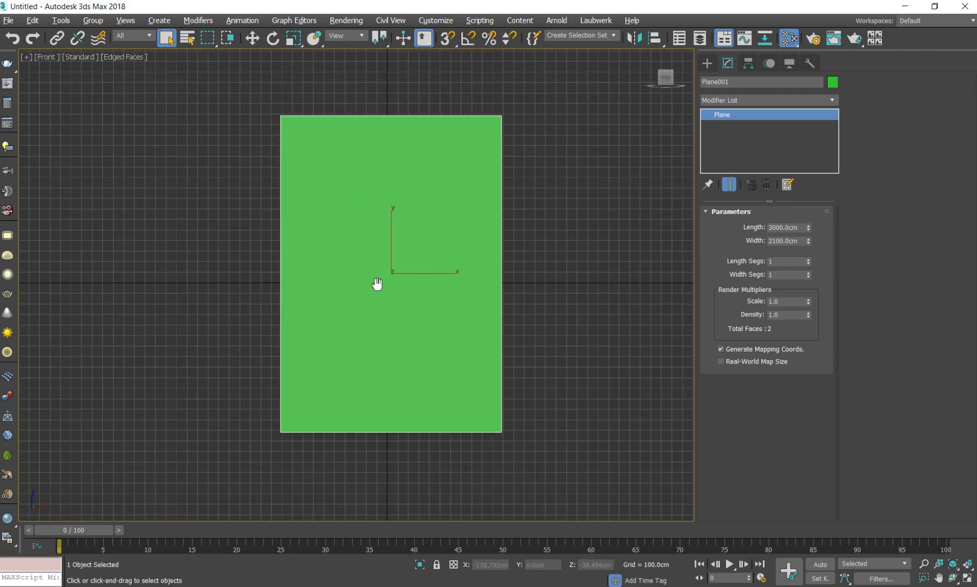
{"action": "scroll", "coordinate": [375, 284], "scroll_direction": "up", "scroll_amount": 2}
{"action": "left_click", "coordinate": [762, 365]}
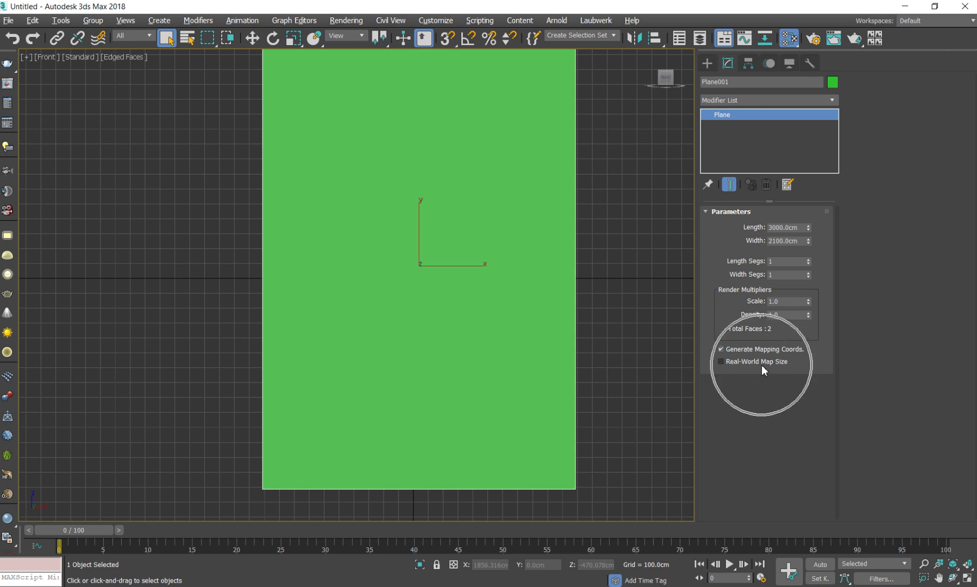
{"action": "key", "text": "d"}
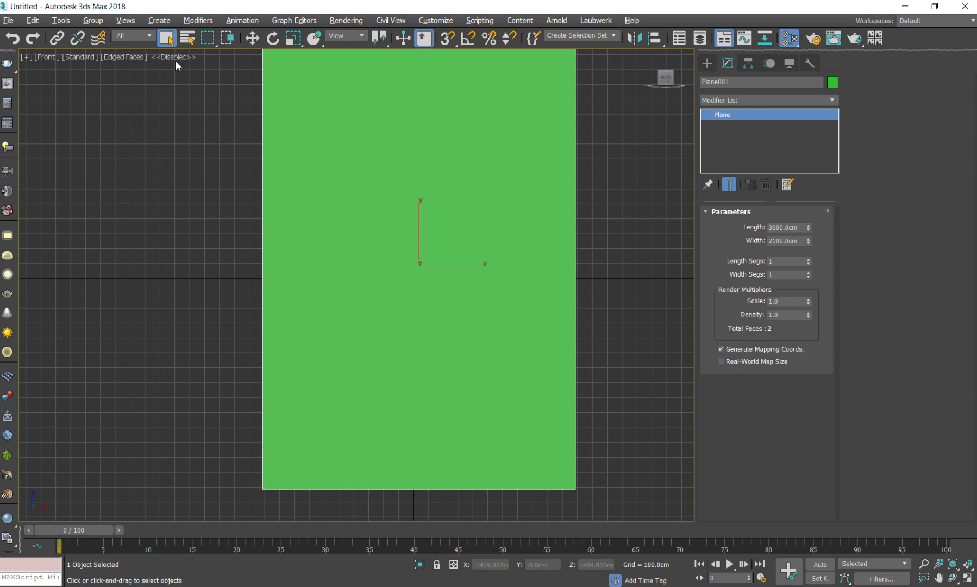
{"action": "key", "text": "d"}
{"action": "key", "text": "d"}
{"action": "key", "text": "d"}
{"action": "scroll", "coordinate": [259, 193], "scroll_direction": "down", "scroll_amount": 3}
{"action": "scroll", "coordinate": [227, 194], "scroll_direction": "up", "scroll_amount": 1}
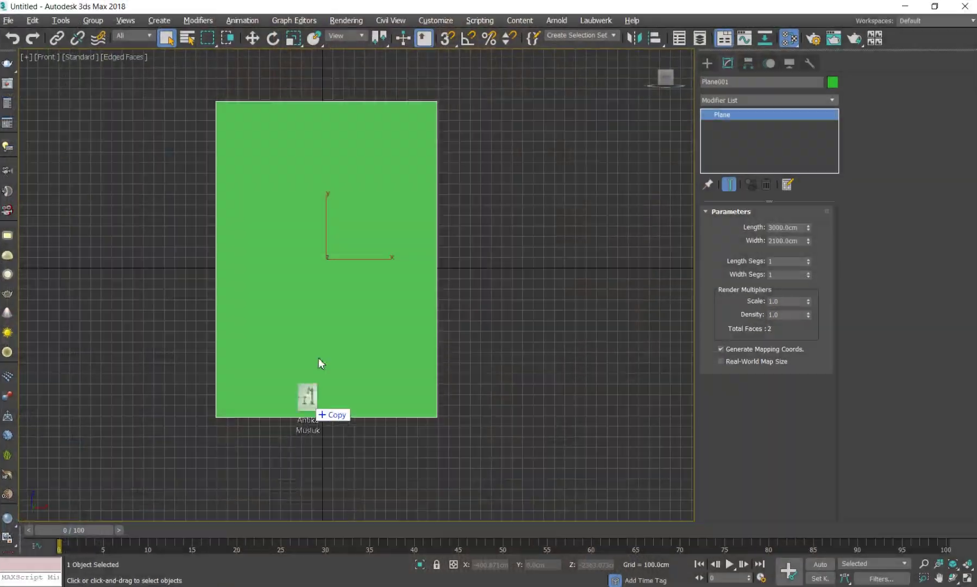
Step: Drop the faucet JPG onto the plane as its texture
{"action": "left_click_drag", "start_coordinate": [215, 209], "coordinate": [318, 357]}
{"action": "middle_click_drag", "start_coordinate": [318, 348], "coordinate": [301, 238], "text": "alt"}
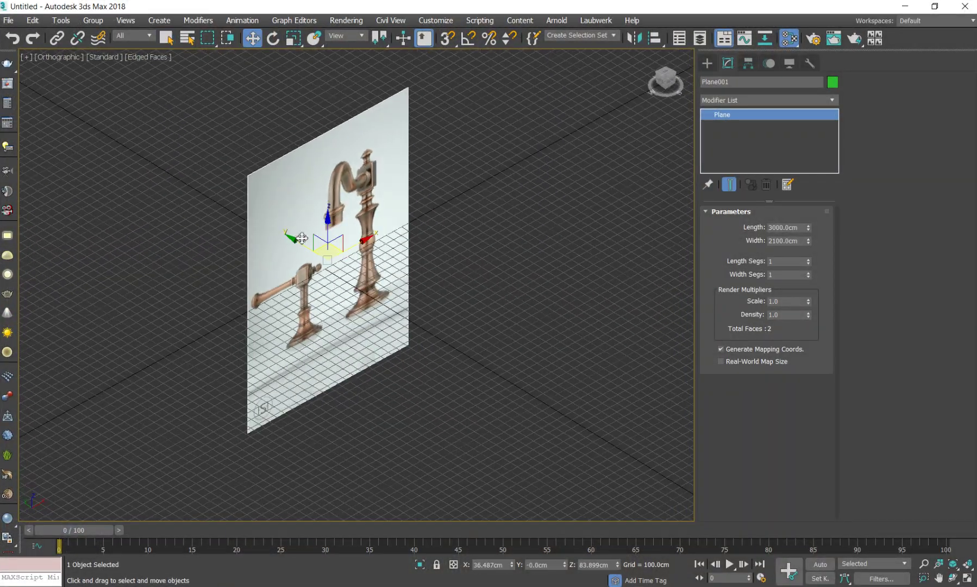
{"action": "left_click_drag", "start_coordinate": [302, 238], "coordinate": [160, 158]}
{"action": "middle_click_drag", "start_coordinate": [255, 131], "coordinate": [316, 199]}
Step: Freeze the plane in Object Properties with Show Frozen in Gray turned off
{"action": "right_click", "coordinate": [300, 166]}
{"action": "left_click", "coordinate": [348, 258]}
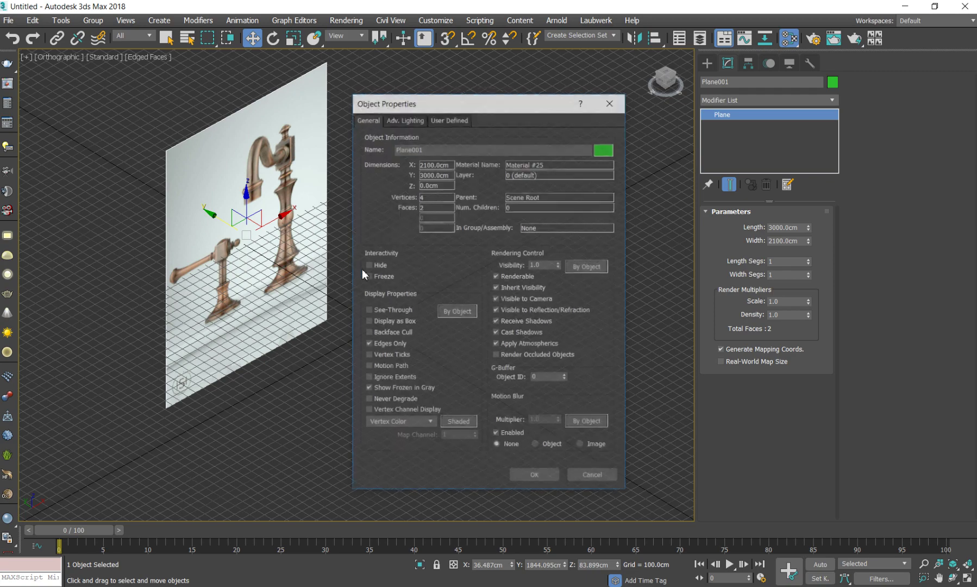
{"action": "left_click", "coordinate": [384, 276]}
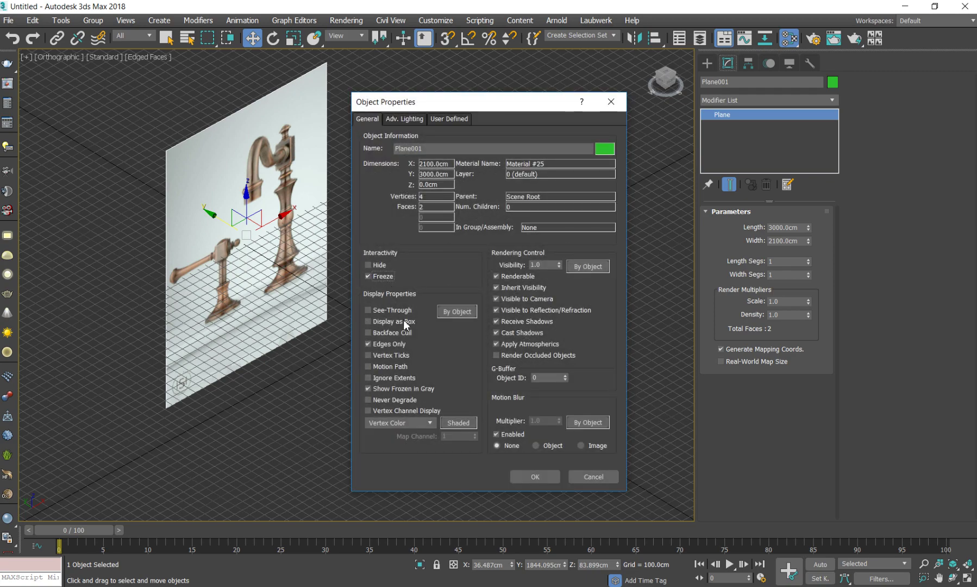
{"action": "left_click", "coordinate": [396, 386]}
{"action": "left_click", "coordinate": [531, 478]}
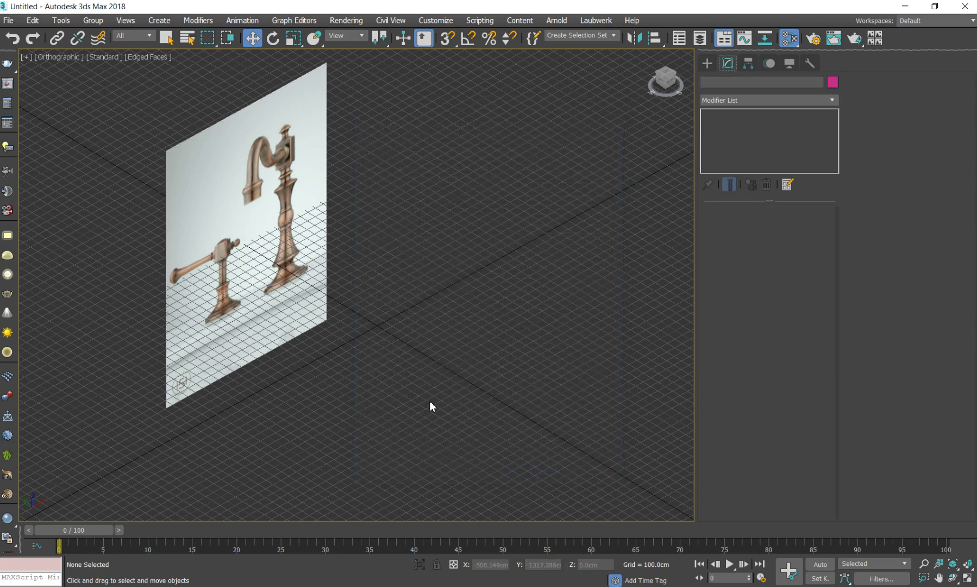
Step: Switch to the Front view without grid and draw a vertical guide line
{"action": "key", "text": "f"}
{"action": "key", "text": "g"}
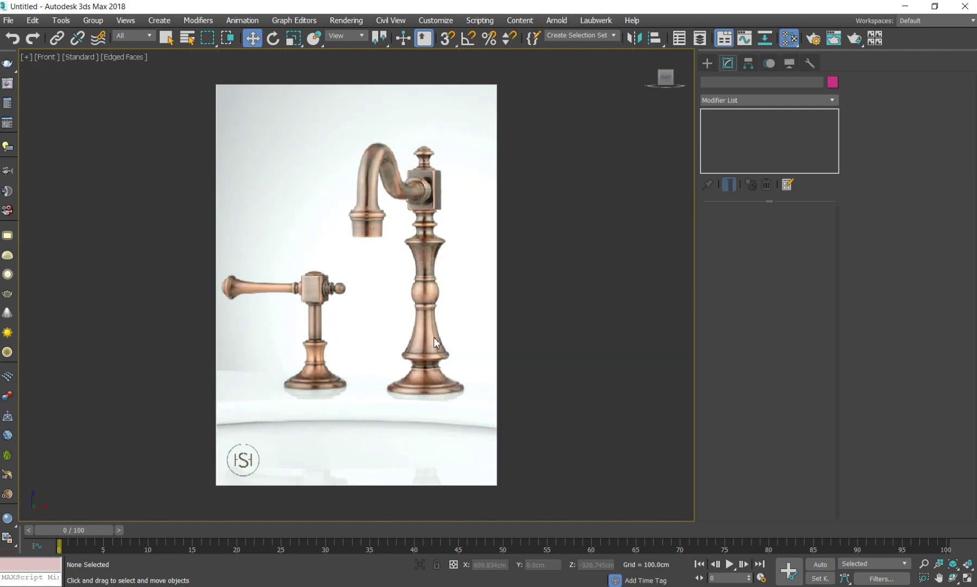
{"action": "middle_click_drag", "start_coordinate": [568, 315], "coordinate": [544, 310]}
{"action": "left_click", "coordinate": [706, 63]}
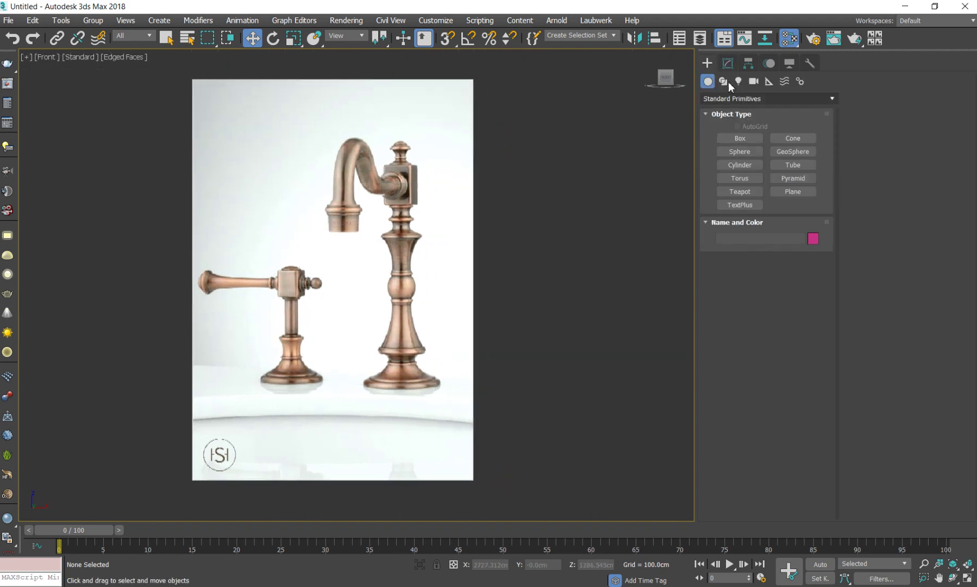
{"action": "left_click", "coordinate": [723, 81]}
{"action": "left_click", "coordinate": [739, 149]}
{"action": "left_click", "coordinate": [516, 91]}
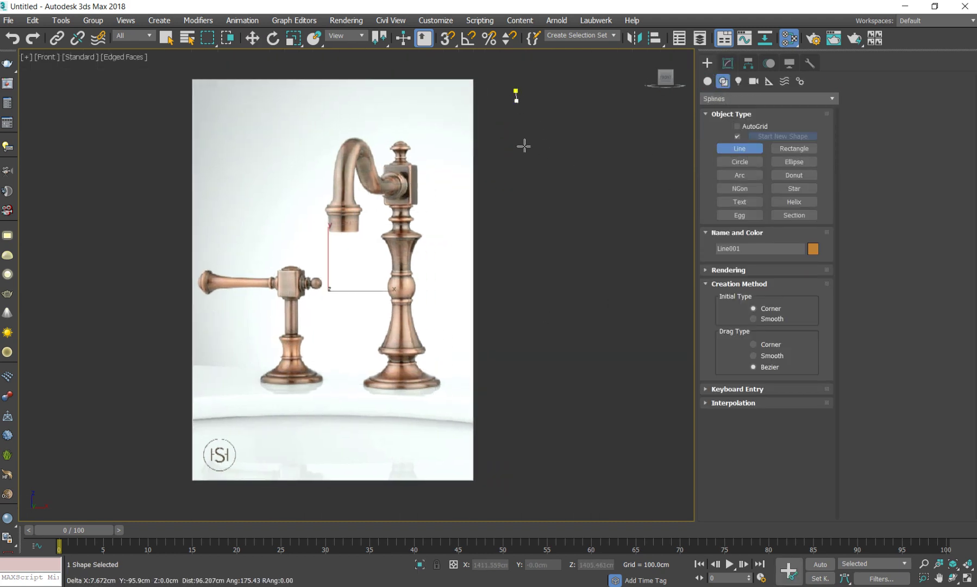
{"action": "left_click", "coordinate": [516, 448]}
{"action": "right_click", "coordinate": [530, 447]}
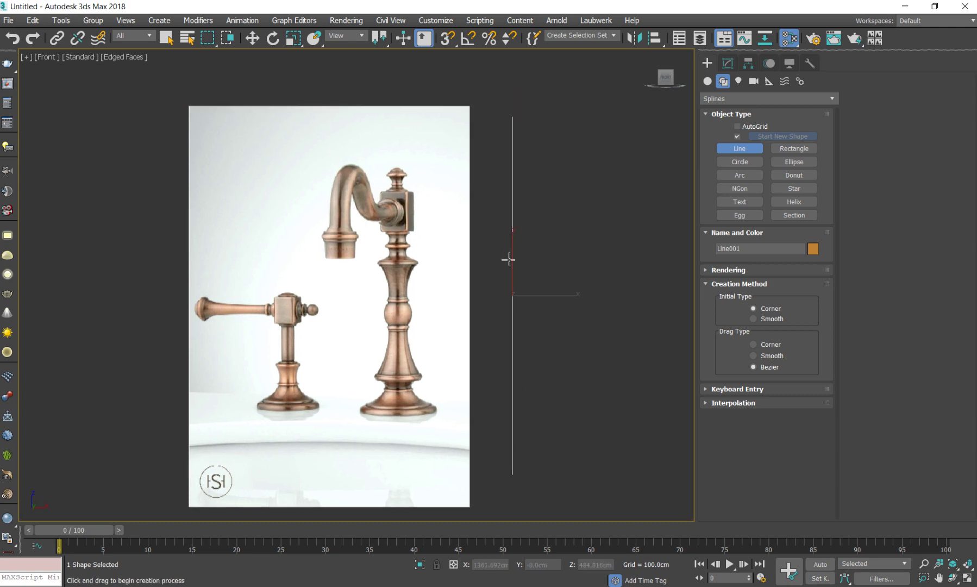
Step: Move the vertical guide line onto the faucet's centre axis at the base
{"action": "key", "text": "w"}
{"action": "middle_click_drag", "start_coordinate": [542, 272], "coordinate": [556, 282]}
{"action": "left_click_drag", "start_coordinate": [562, 280], "coordinate": [446, 280]}
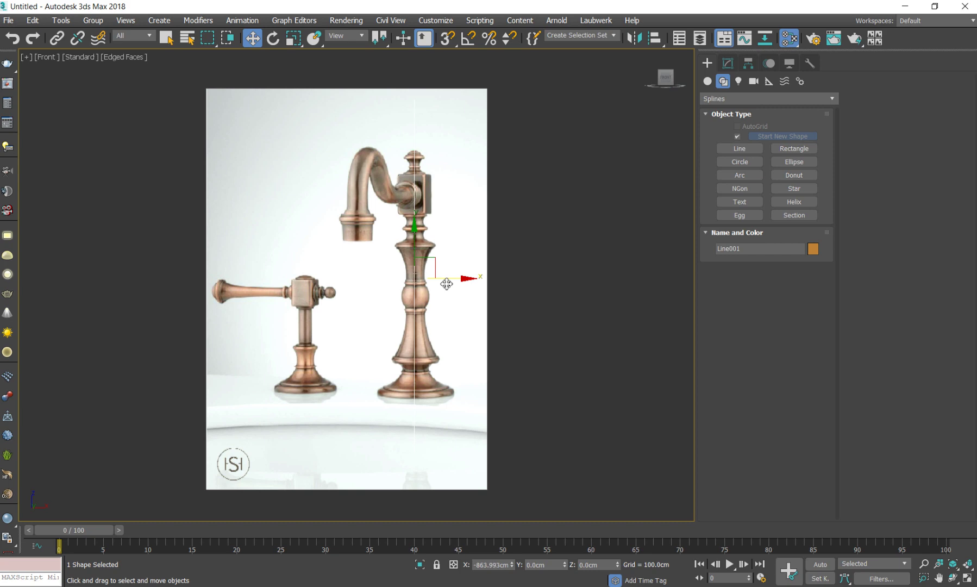
{"action": "scroll", "coordinate": [414, 373], "scroll_direction": "up", "scroll_amount": 5}
{"action": "key", "text": "space"}
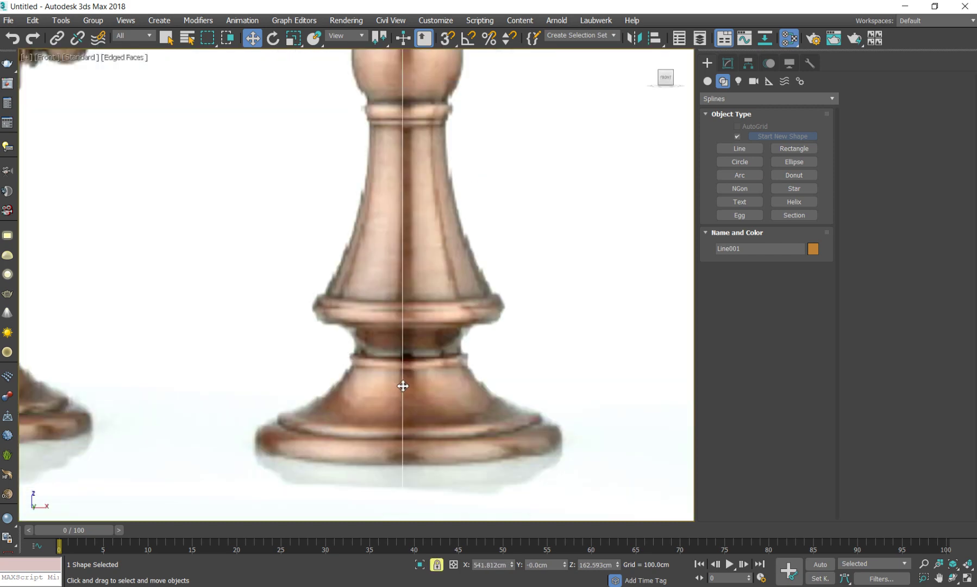
{"action": "left_click_drag", "start_coordinate": [402, 382], "coordinate": [407, 389]}
{"action": "key", "text": "space"}
{"action": "scroll", "coordinate": [407, 388], "scroll_direction": "down", "scroll_amount": 5}
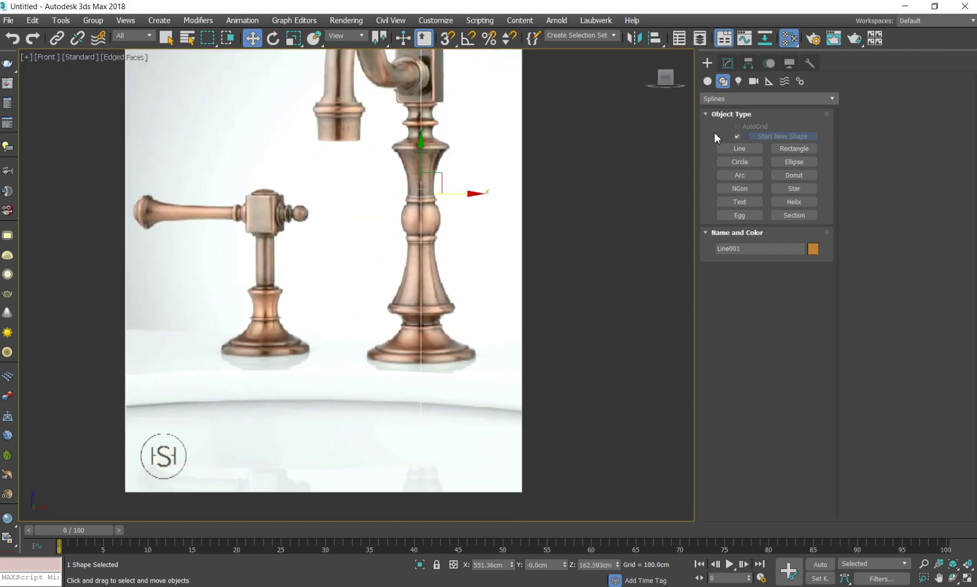
Step: Begin a second line at the base's bottom, then cancel it
{"action": "left_click", "coordinate": [739, 148]}
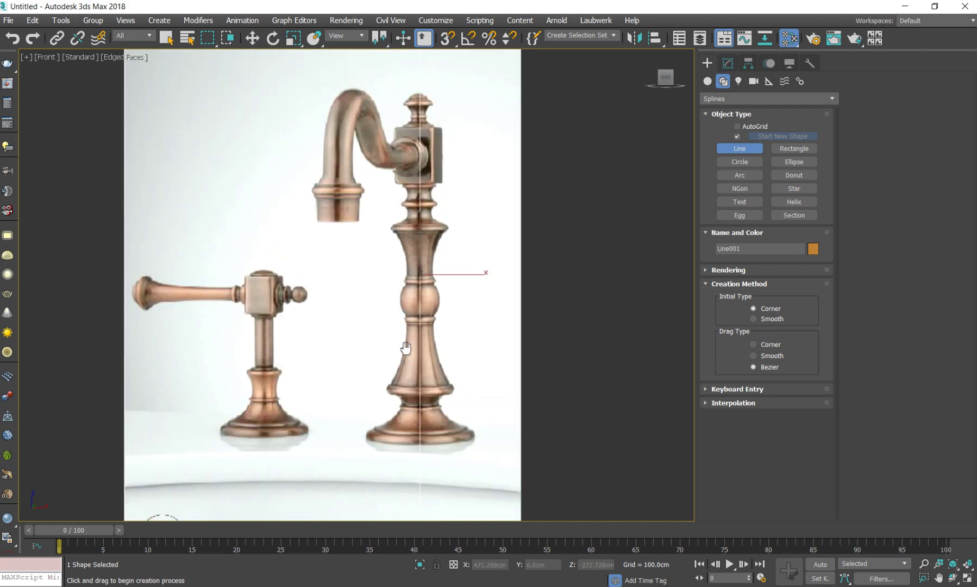
{"action": "scroll", "coordinate": [351, 342], "scroll_direction": "up", "scroll_amount": 3}
{"action": "scroll", "coordinate": [352, 343], "scroll_direction": "up", "scroll_amount": 3}
{"action": "middle_click_drag", "start_coordinate": [351, 343], "coordinate": [340, 347]}
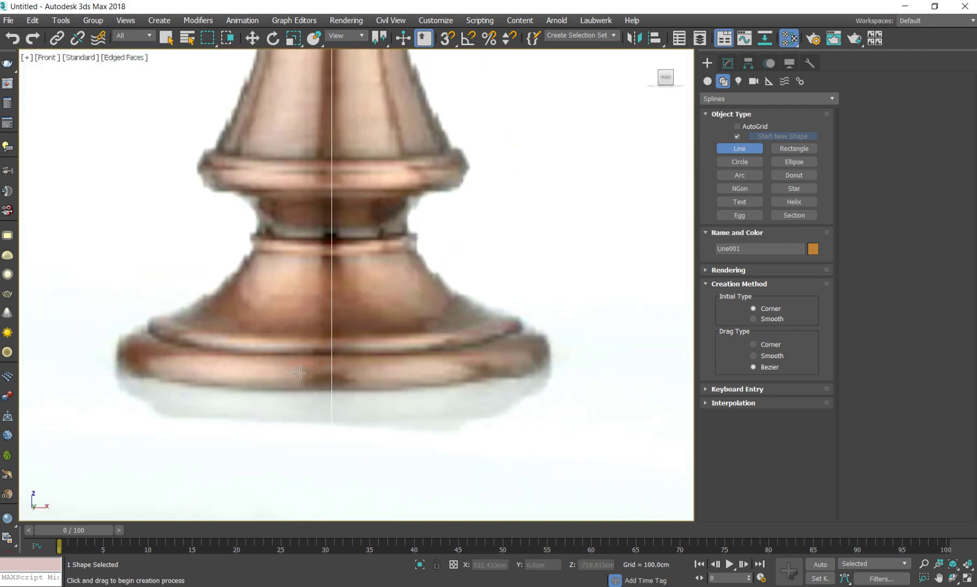
{"action": "left_click", "coordinate": [315, 375]}
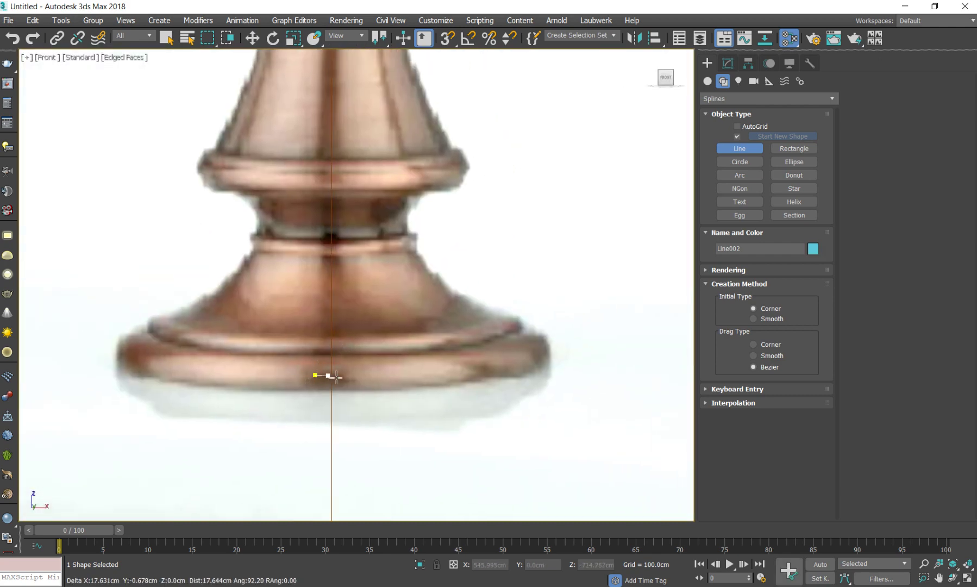
{"action": "right_click", "coordinate": [339, 377]}
Step: Zoom and pan the Front view in on the faucet base
{"action": "scroll", "coordinate": [339, 377], "scroll_direction": "down", "scroll_amount": 3}
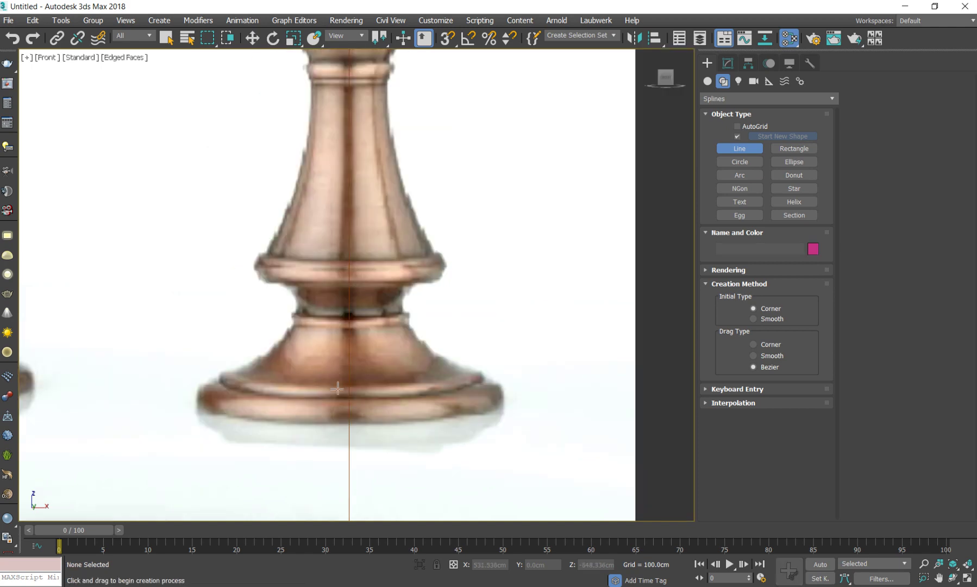
{"action": "scroll", "coordinate": [368, 422], "scroll_direction": "up", "scroll_amount": 5}
{"action": "scroll", "coordinate": [336, 380], "scroll_direction": "down", "scroll_amount": 2}
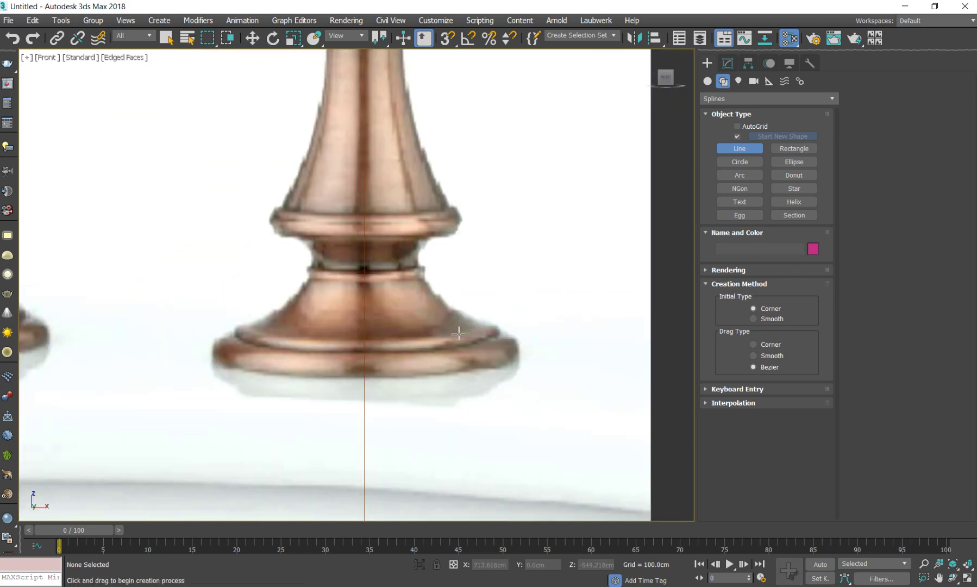
{"action": "scroll", "coordinate": [477, 418], "scroll_direction": "down", "scroll_amount": 2}
{"action": "scroll", "coordinate": [478, 419], "scroll_direction": "down", "scroll_amount": 3}
{"action": "scroll", "coordinate": [466, 405], "scroll_direction": "down", "scroll_amount": 1}
{"action": "scroll", "coordinate": [466, 405], "scroll_direction": "up", "scroll_amount": 2}
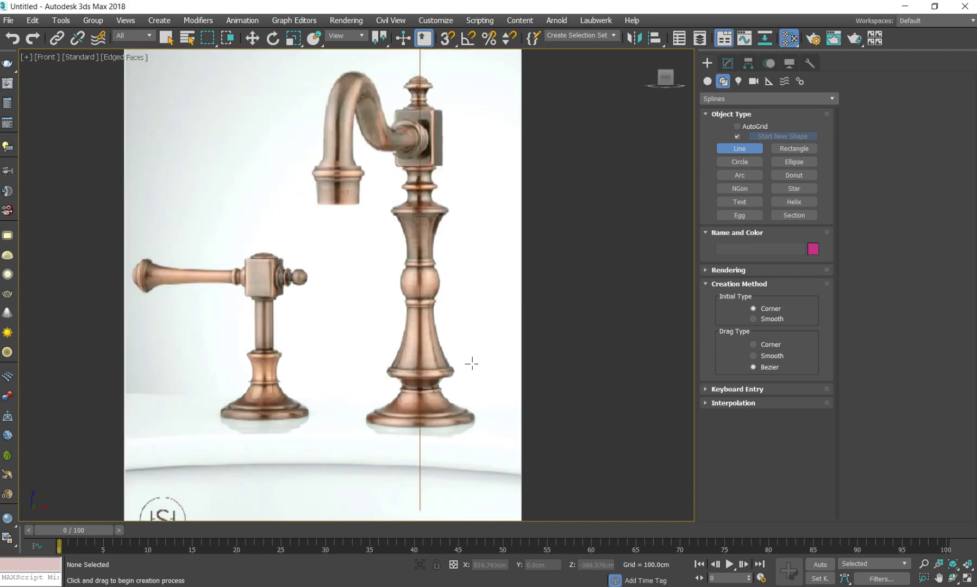
{"action": "middle_click_drag", "start_coordinate": [471, 362], "coordinate": [413, 411]}
{"action": "scroll", "coordinate": [413, 410], "scroll_direction": "up", "scroll_amount": 2}
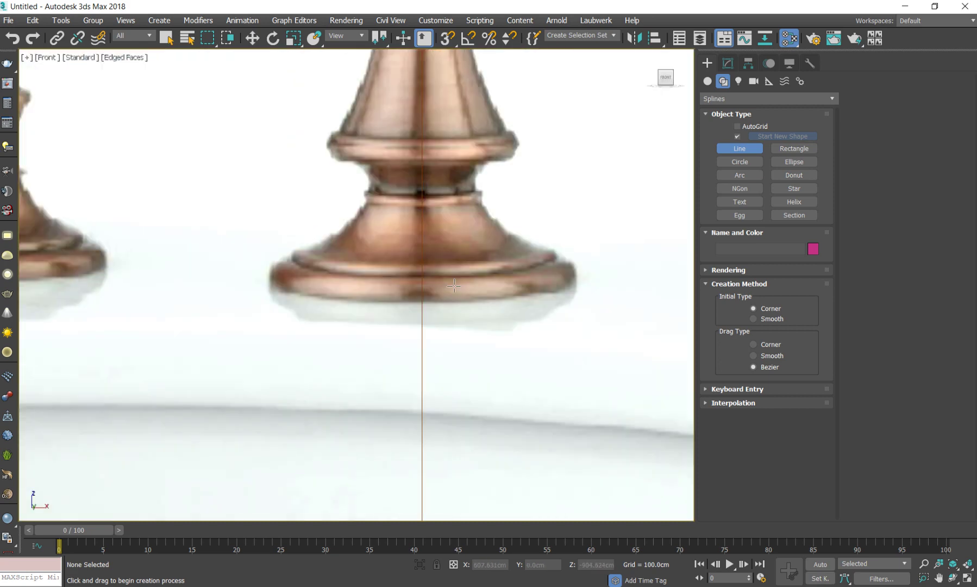
{"action": "scroll", "coordinate": [381, 326], "scroll_direction": "up", "scroll_amount": 2}
{"action": "scroll", "coordinate": [373, 372], "scroll_direction": "up", "scroll_amount": 2}
Step: Trace the profile from the base's bottom centre over the outer rim, step and flared slope
{"action": "left_click", "coordinate": [364, 373]}
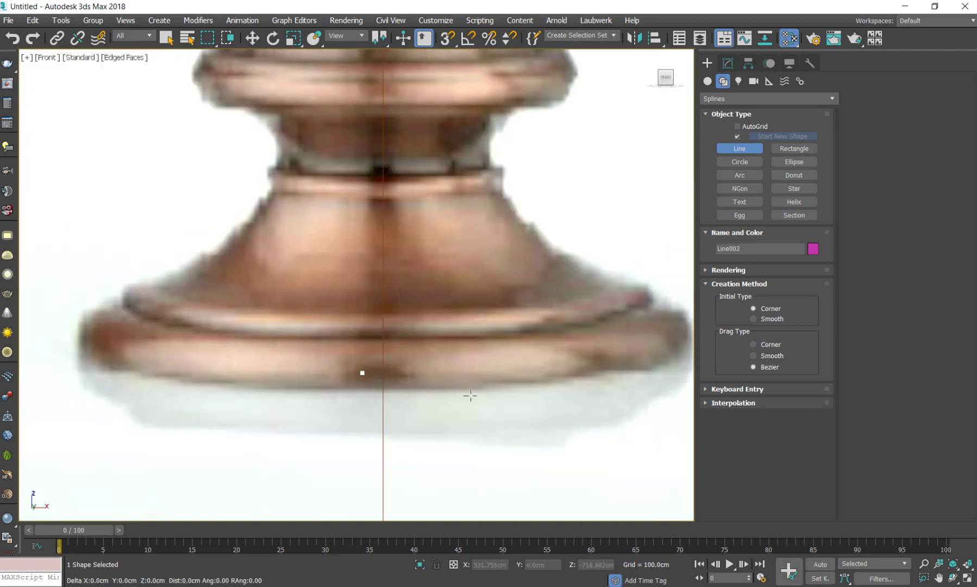
{"action": "middle_click_drag", "start_coordinate": [483, 375], "coordinate": [340, 395]}
{"action": "left_click", "coordinate": [557, 368], "text": "shift"}
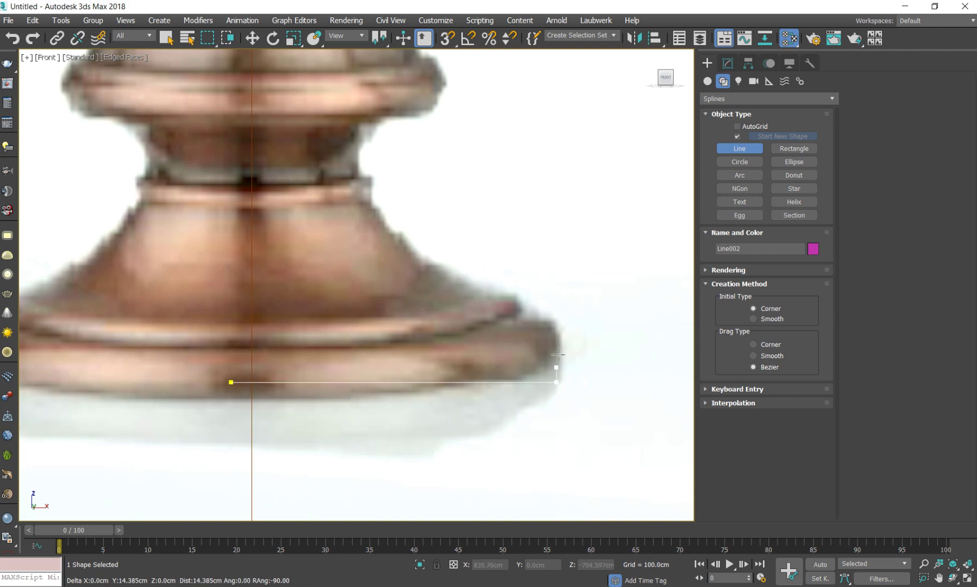
{"action": "left_click", "coordinate": [556, 314], "text": "shift"}
{"action": "left_click", "coordinate": [517, 314], "text": "shift"}
{"action": "left_click", "coordinate": [523, 292], "text": "shift"}
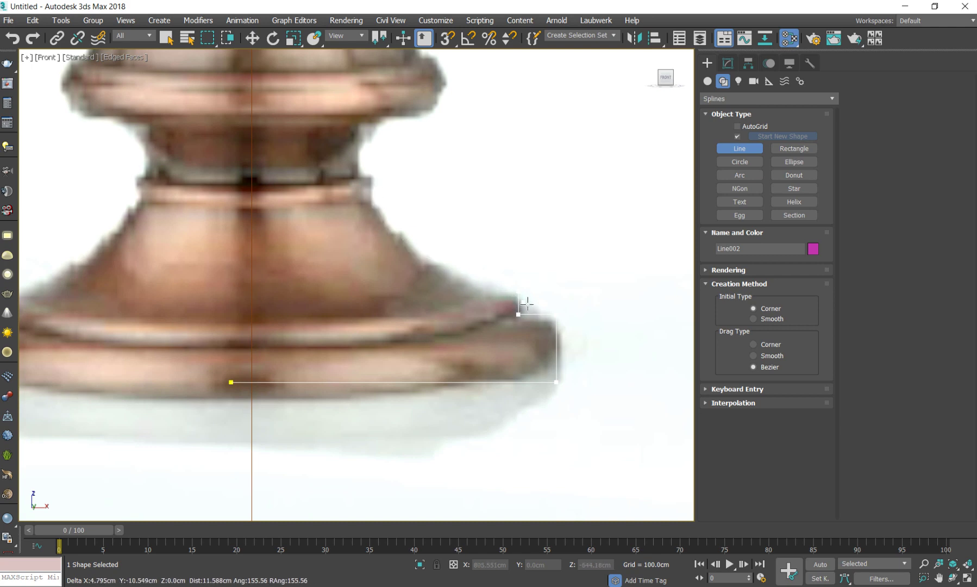
{"action": "left_click", "coordinate": [430, 267]}
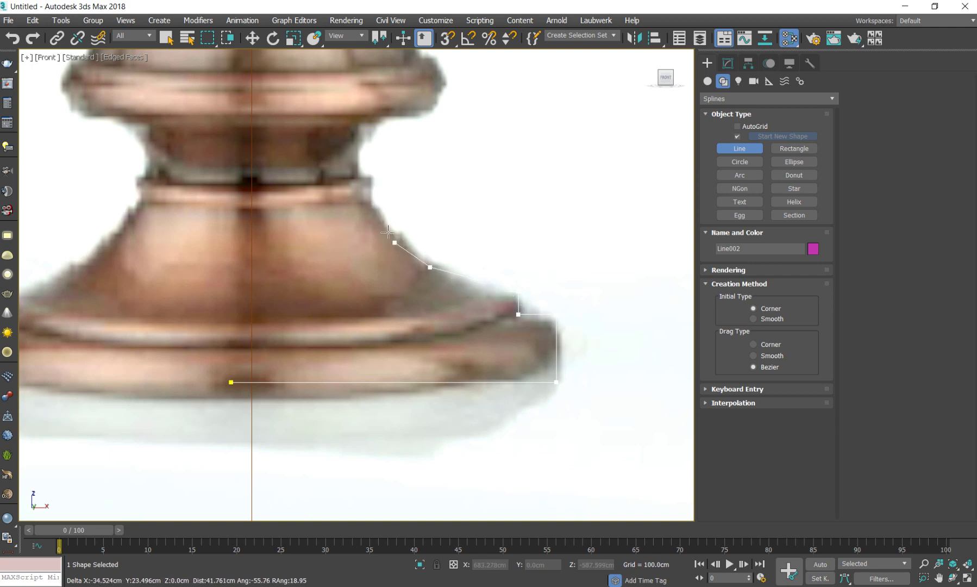
{"action": "left_click", "coordinate": [374, 204]}
Step: Continue the profile through the groove and up the collar ring
{"action": "scroll", "coordinate": [373, 205], "scroll_direction": "up", "scroll_amount": 2}
{"action": "scroll", "coordinate": [375, 282], "scroll_direction": "up", "scroll_amount": 3}
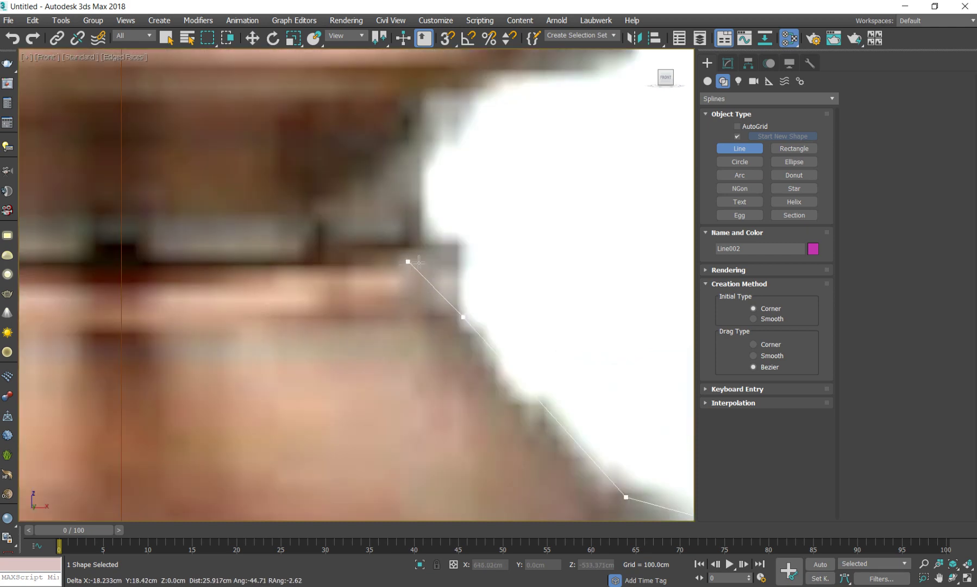
{"action": "middle_click_drag", "start_coordinate": [451, 244], "coordinate": [455, 329]}
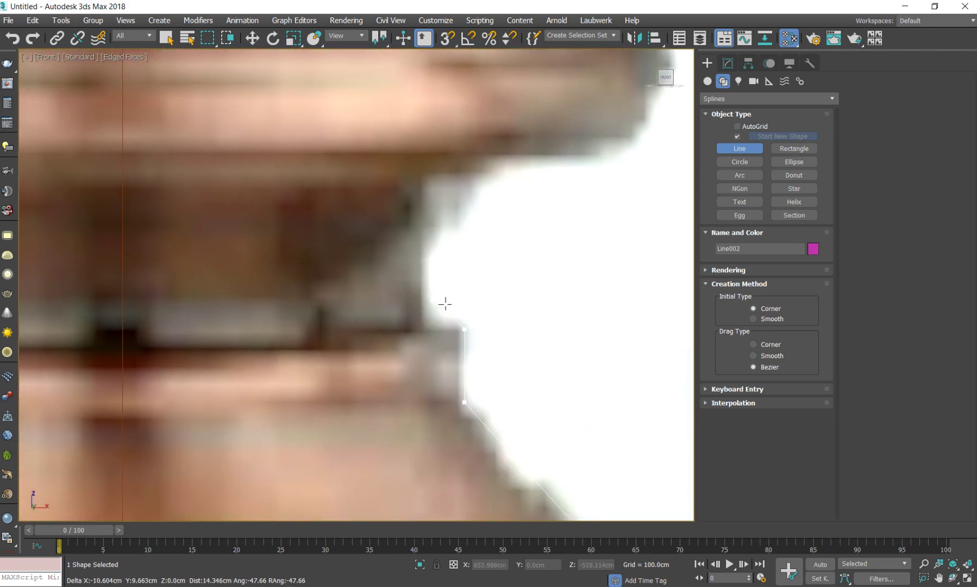
{"action": "left_click", "coordinate": [440, 224]}
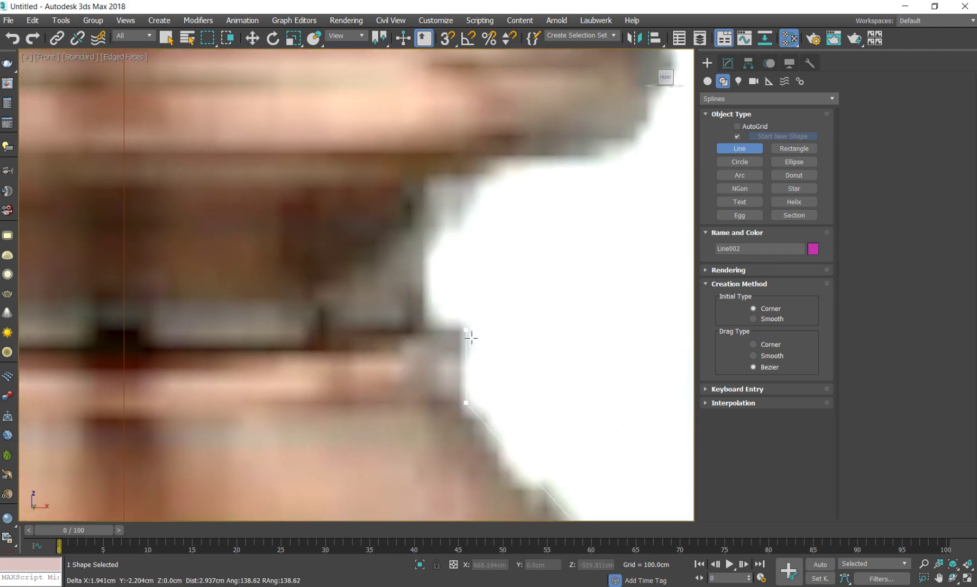
{"action": "scroll", "coordinate": [434, 277], "scroll_direction": "down", "scroll_amount": 2}
{"action": "scroll", "coordinate": [440, 282], "scroll_direction": "down", "scroll_amount": 2}
{"action": "scroll", "coordinate": [457, 303], "scroll_direction": "down", "scroll_amount": 1}
{"action": "scroll", "coordinate": [461, 336], "scroll_direction": "up", "scroll_amount": 1}
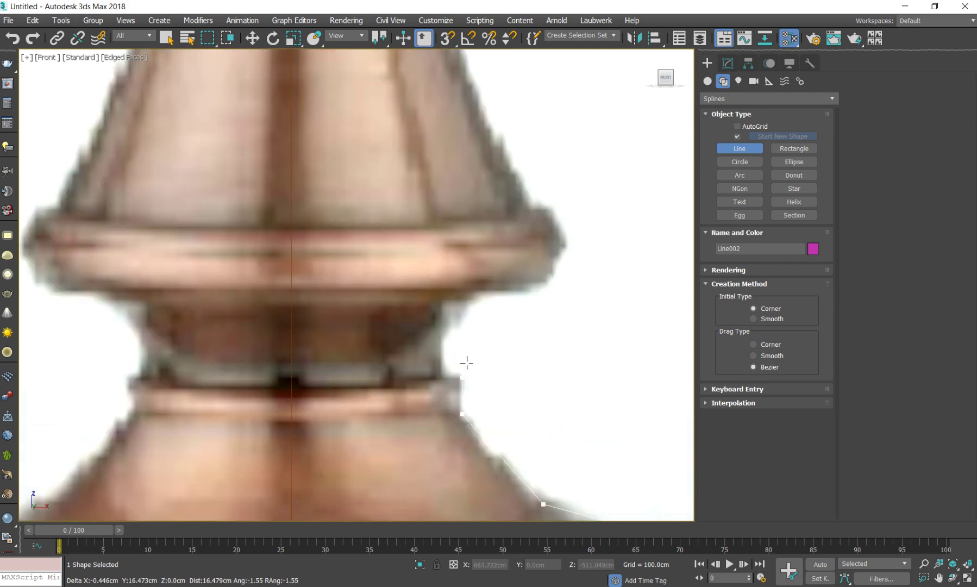
{"action": "scroll", "coordinate": [449, 374], "scroll_direction": "up", "scroll_amount": 2}
{"action": "left_click", "coordinate": [432, 392]}
{"action": "scroll", "coordinate": [384, 371], "scroll_direction": "down", "scroll_amount": 3}
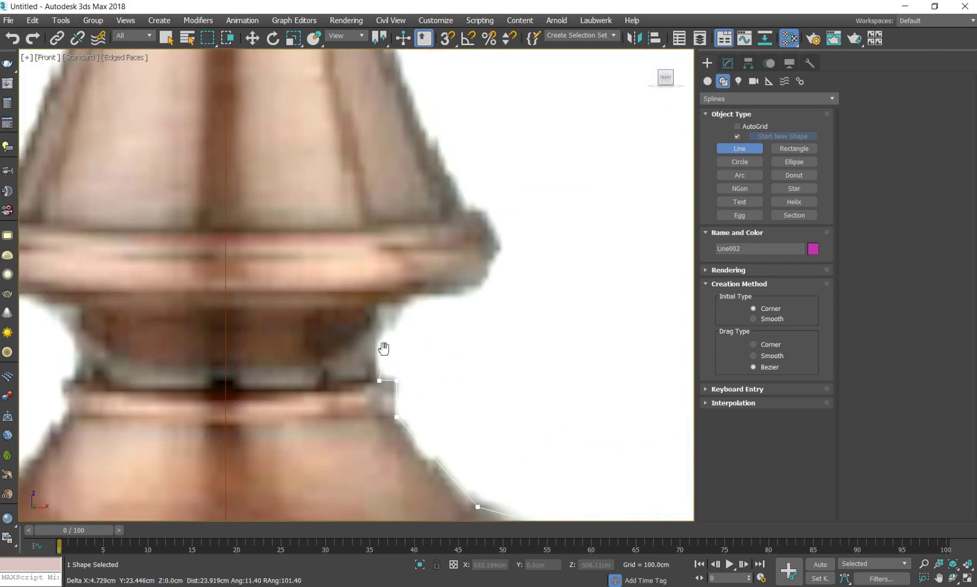
{"action": "left_click", "coordinate": [397, 323]}
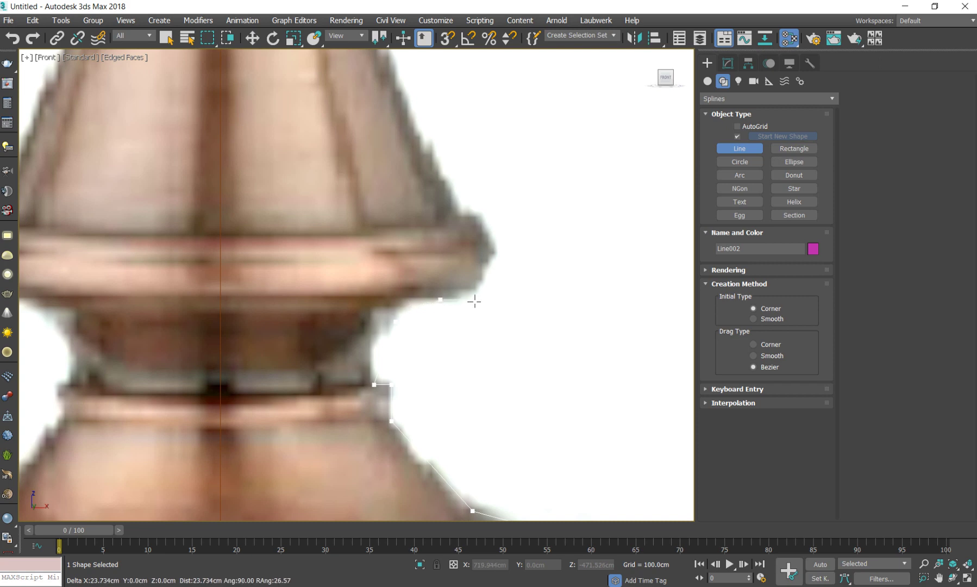
Step: Trace the upper ring's underside, outer corner and top
{"action": "scroll", "coordinate": [468, 300], "scroll_direction": "down", "scroll_amount": 3}
{"action": "scroll", "coordinate": [456, 327], "scroll_direction": "up", "scroll_amount": 1}
{"action": "scroll", "coordinate": [442, 323], "scroll_direction": "up", "scroll_amount": 2}
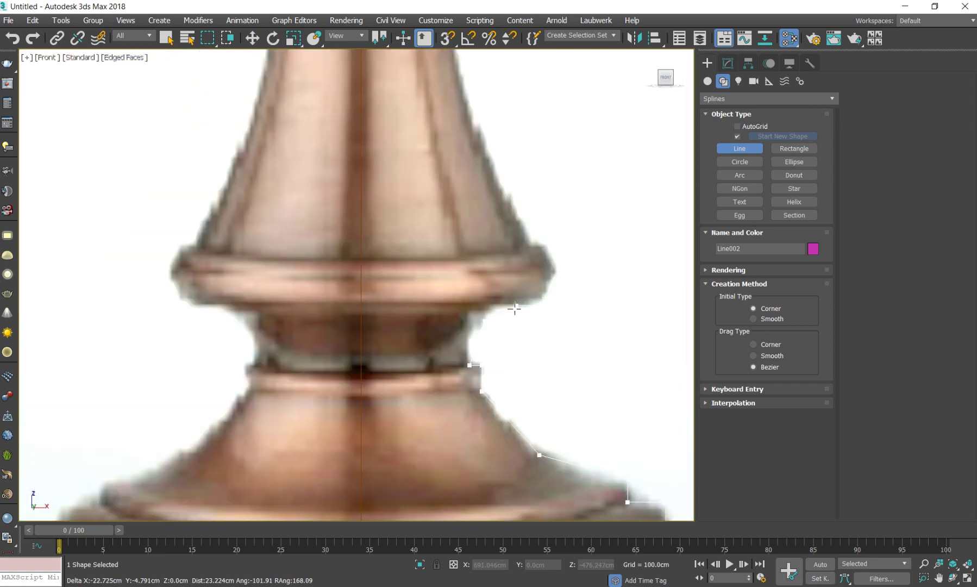
{"action": "left_click", "coordinate": [511, 240]}
{"action": "scroll", "coordinate": [549, 266], "scroll_direction": "up", "scroll_amount": 4}
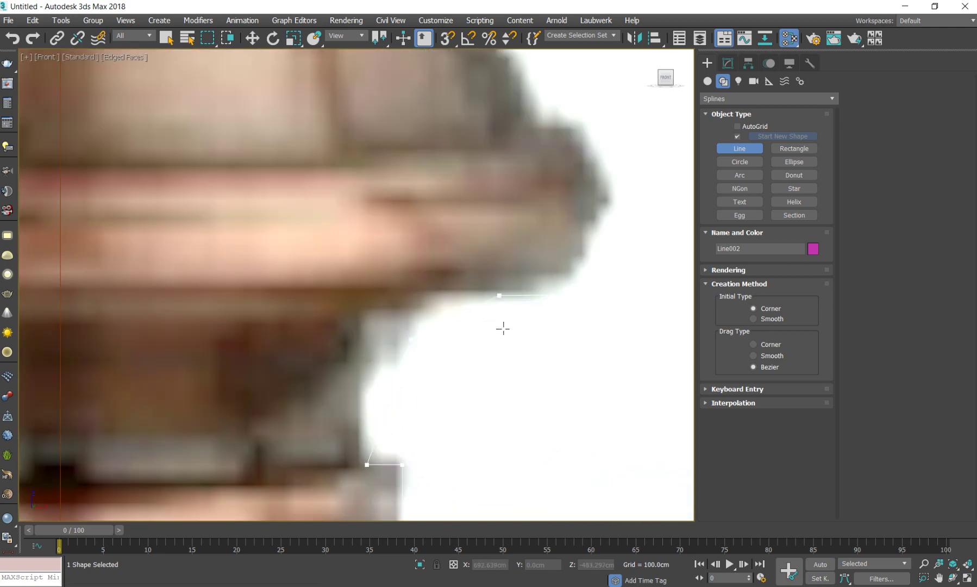
{"action": "scroll", "coordinate": [580, 264], "scroll_direction": "up", "scroll_amount": 1}
{"action": "middle_click_drag", "start_coordinate": [580, 265], "coordinate": [538, 318]}
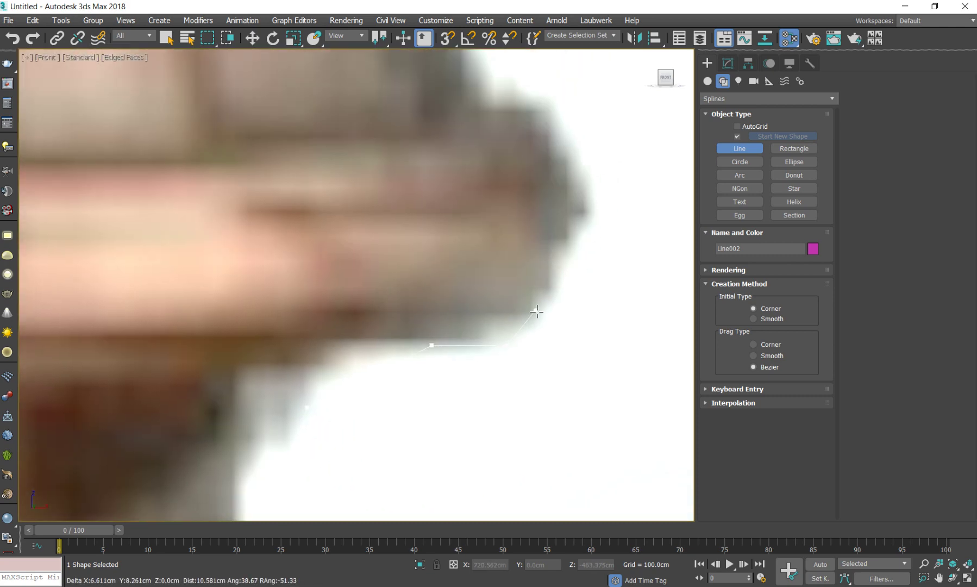
{"action": "left_click", "coordinate": [589, 228]}
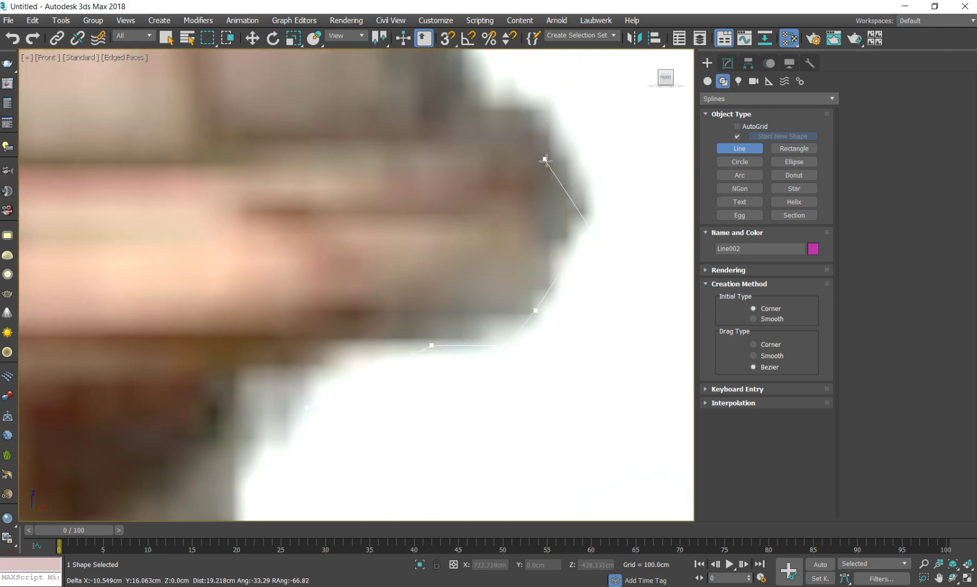
{"action": "left_click", "coordinate": [544, 159]}
{"action": "scroll", "coordinate": [641, 326], "scroll_direction": "down", "scroll_amount": 3}
{"action": "scroll", "coordinate": [592, 261], "scroll_direction": "down", "scroll_amount": 2}
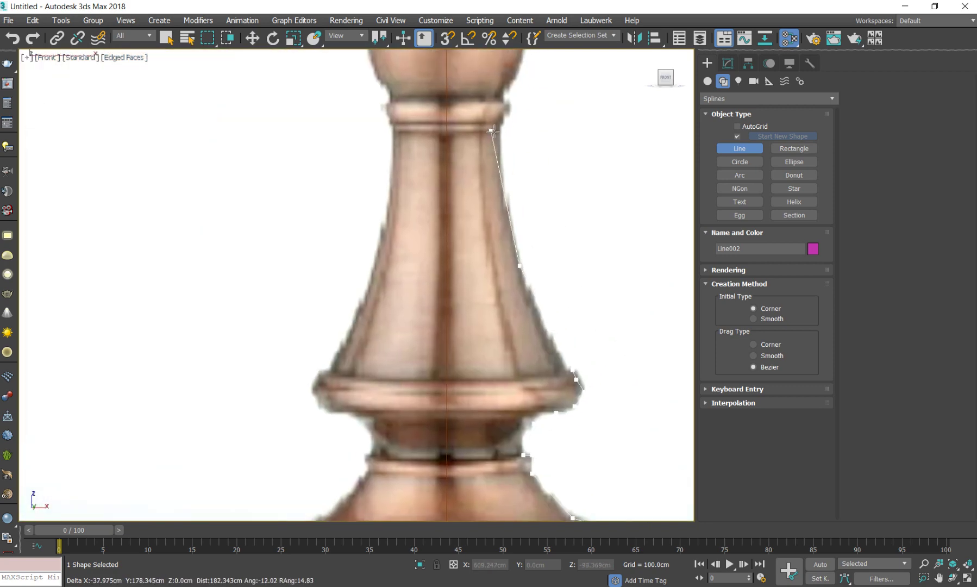
Step: Extend the profile up the tapered column
{"action": "left_click", "coordinate": [499, 132]}
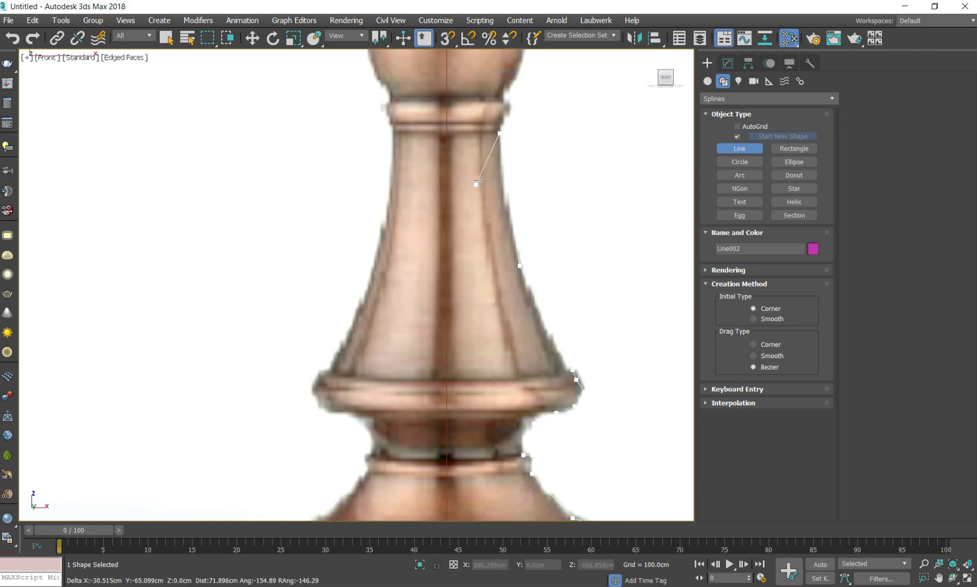
{"action": "scroll", "coordinate": [452, 357], "scroll_direction": "up", "scroll_amount": 5}
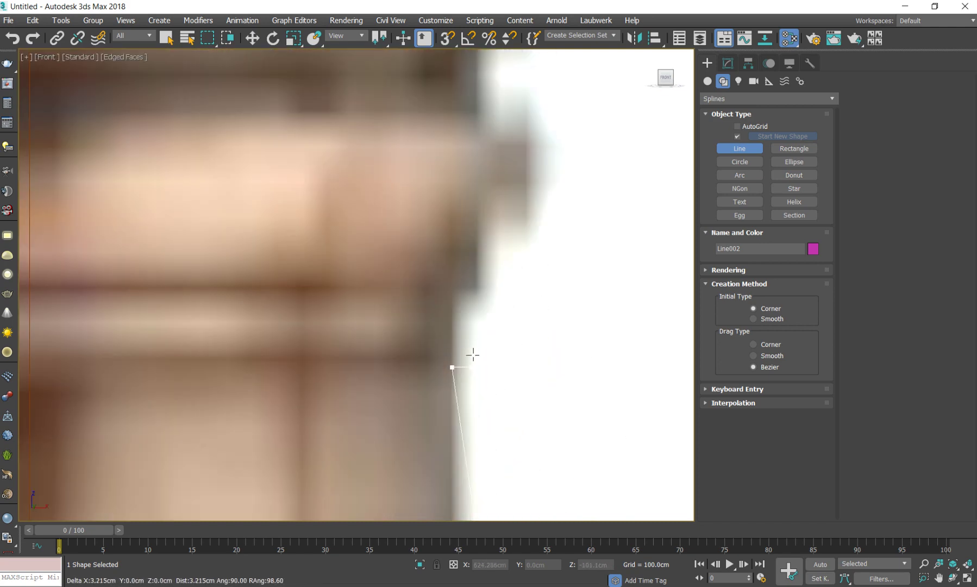
{"action": "scroll", "coordinate": [489, 321], "scroll_direction": "down", "scroll_amount": 4}
{"action": "scroll", "coordinate": [483, 312], "scroll_direction": "up", "scroll_amount": 2}
{"action": "scroll", "coordinate": [506, 287], "scroll_direction": "up", "scroll_amount": 2}
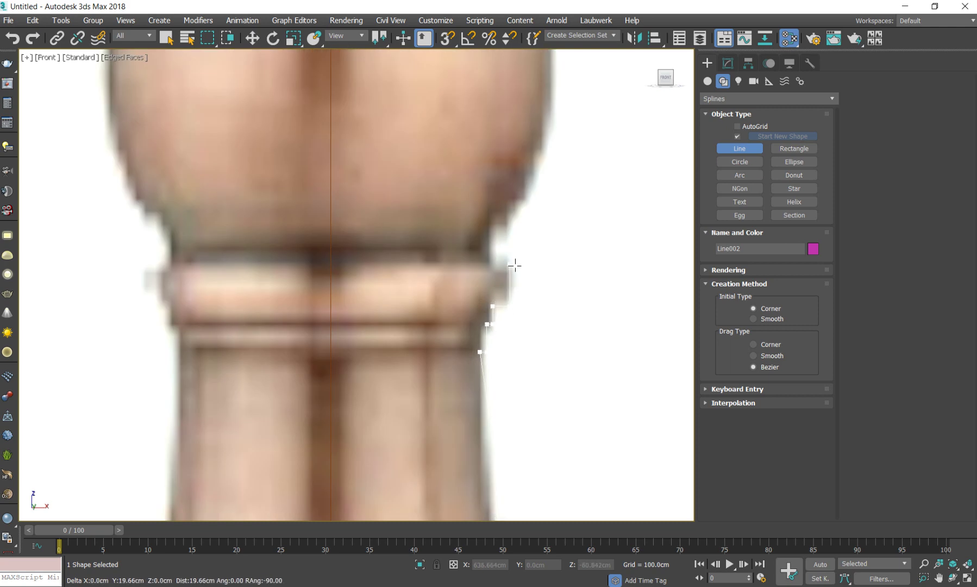
{"action": "scroll", "coordinate": [505, 250], "scroll_direction": "down", "scroll_amount": 3}
{"action": "scroll", "coordinate": [497, 299], "scroll_direction": "up", "scroll_amount": 3}
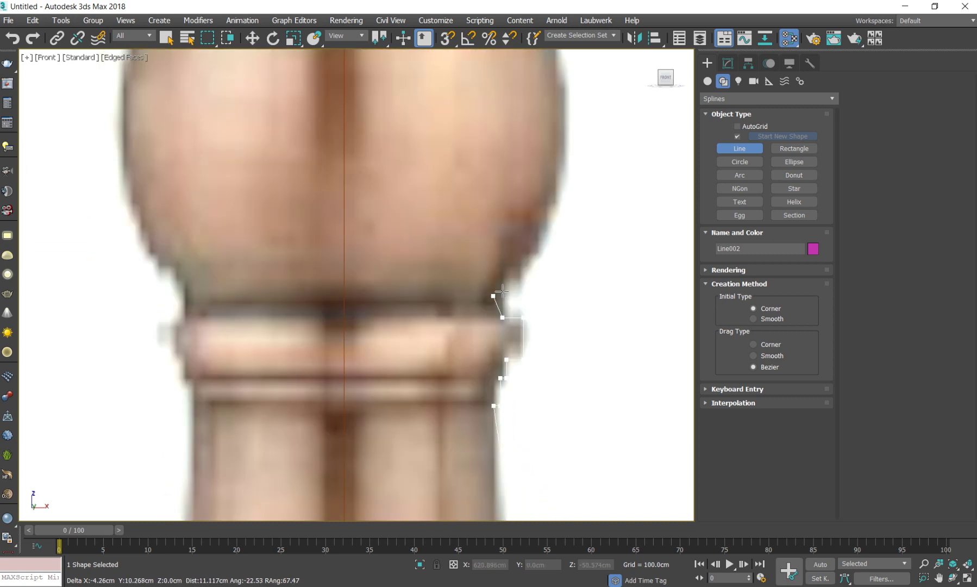
{"action": "scroll", "coordinate": [472, 348], "scroll_direction": "up", "scroll_amount": 1}
{"action": "scroll", "coordinate": [498, 315], "scroll_direction": "down", "scroll_amount": 3}
Step: Add a vertex on the bulb's outer curve
{"action": "left_click", "coordinate": [496, 310]}
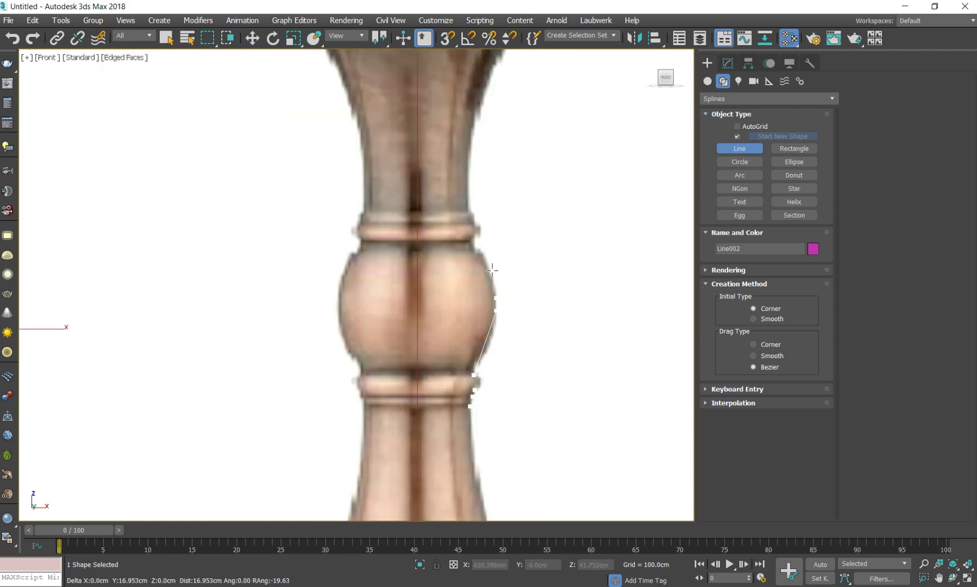
{"action": "scroll", "coordinate": [469, 223], "scroll_direction": "up", "scroll_amount": 5}
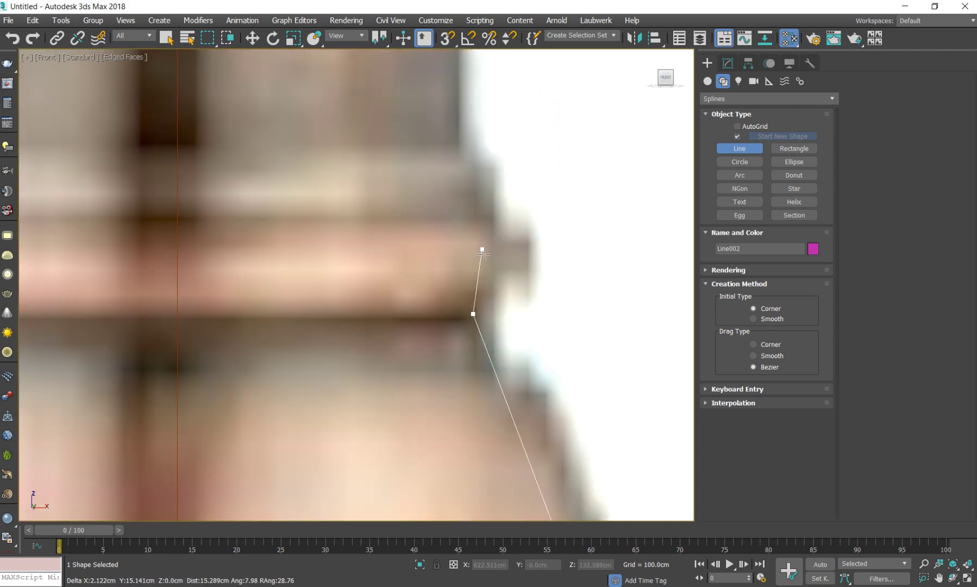
{"action": "scroll", "coordinate": [480, 245], "scroll_direction": "down", "scroll_amount": 2}
{"action": "scroll", "coordinate": [505, 318], "scroll_direction": "up", "scroll_amount": 2}
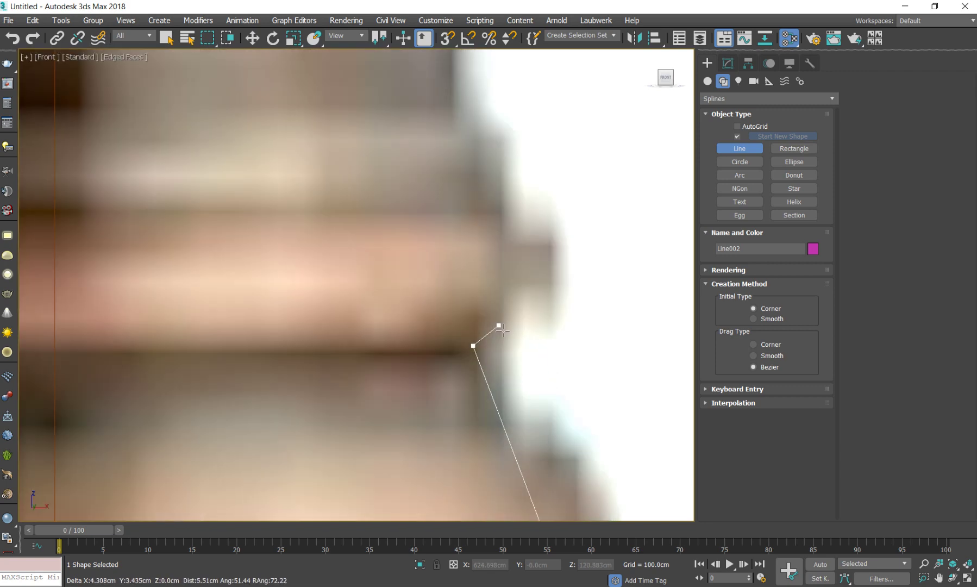
{"action": "scroll", "coordinate": [508, 341], "scroll_direction": "down", "scroll_amount": 4}
{"action": "scroll", "coordinate": [513, 339], "scroll_direction": "up", "scroll_amount": 2}
{"action": "scroll", "coordinate": [478, 369], "scroll_direction": "up", "scroll_amount": 3}
{"action": "scroll", "coordinate": [468, 380], "scroll_direction": "up", "scroll_amount": 2}
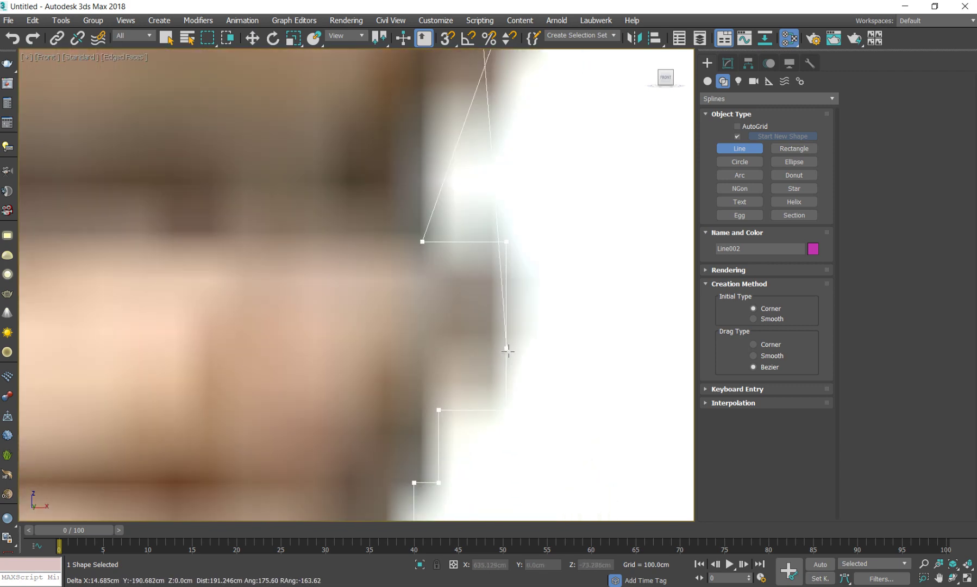
{"action": "scroll", "coordinate": [488, 326], "scroll_direction": "down", "scroll_amount": 3}
{"action": "scroll", "coordinate": [505, 261], "scroll_direction": "down", "scroll_amount": 3}
Step: Trace the corner and top of the ring above the bulb
{"action": "middle_click_drag", "start_coordinate": [517, 230], "coordinate": [508, 271]}
{"action": "scroll", "coordinate": [476, 334], "scroll_direction": "up", "scroll_amount": 5}
{"action": "scroll", "coordinate": [475, 334], "scroll_direction": "up", "scroll_amount": 3}
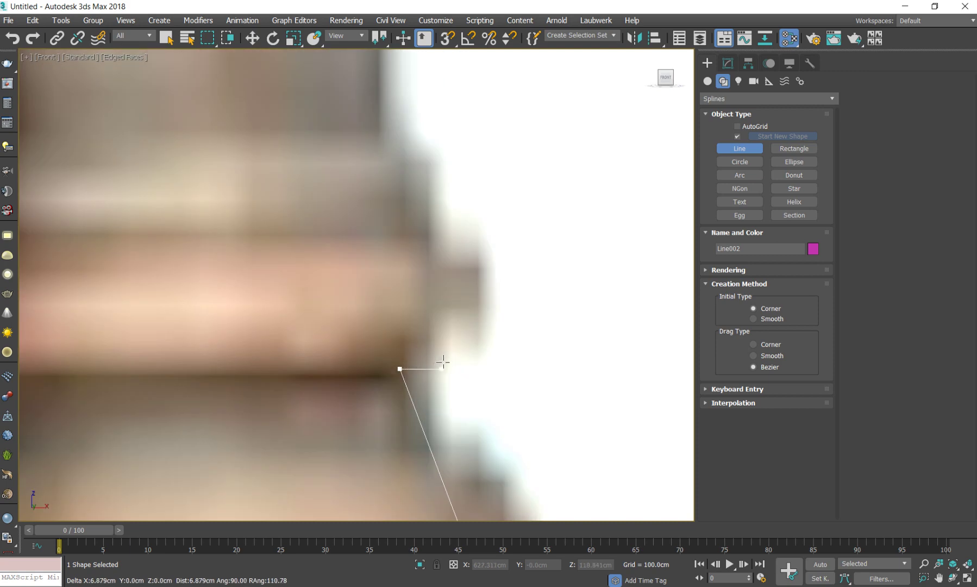
{"action": "left_click", "coordinate": [451, 229]}
{"action": "left_click", "coordinate": [395, 229]}
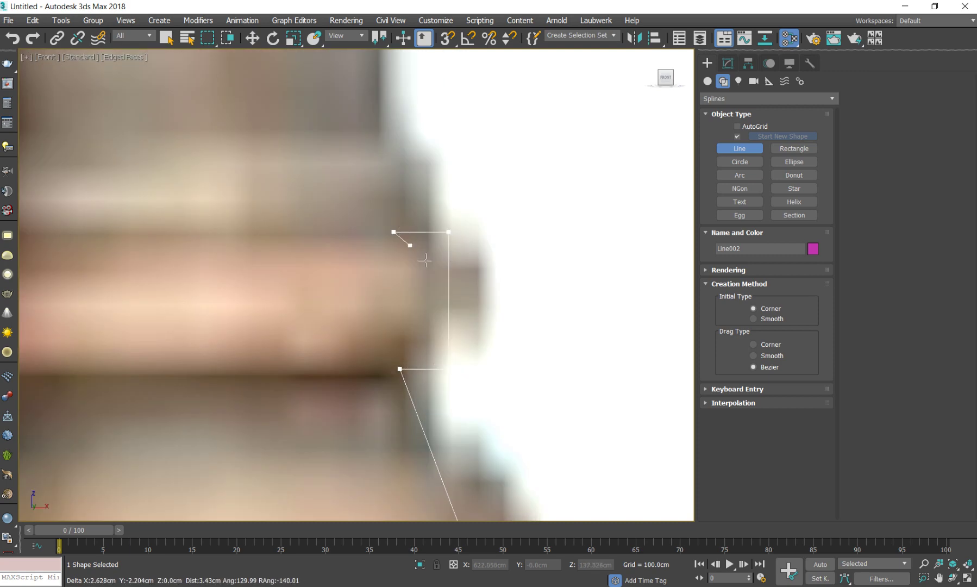
{"action": "scroll", "coordinate": [413, 246], "scroll_direction": "down", "scroll_amount": 4}
{"action": "scroll", "coordinate": [464, 278], "scroll_direction": "up", "scroll_amount": 3}
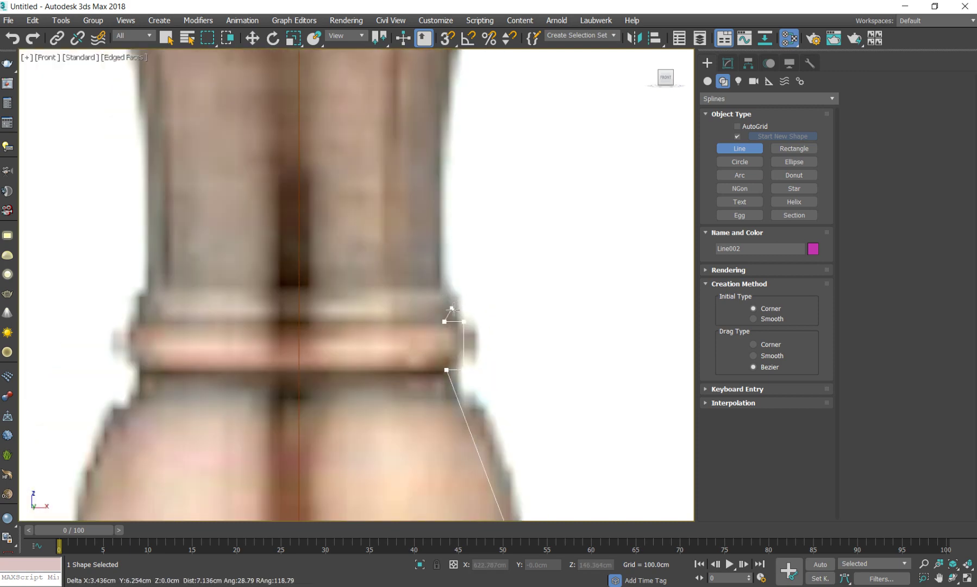
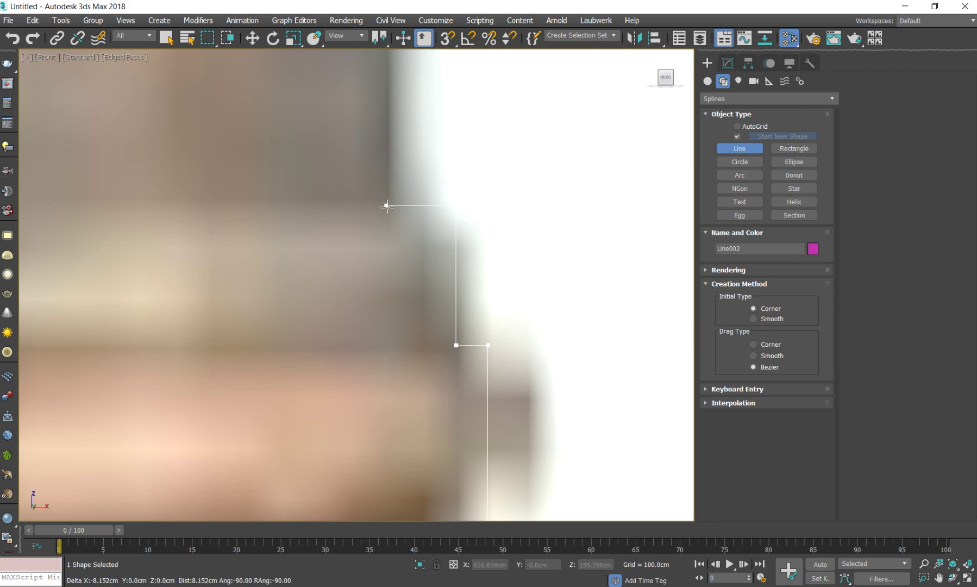
Step: Trace vertices from above the column ring out to the flared rim and up its stepped top
{"action": "scroll", "coordinate": [387, 205], "scroll_direction": "down", "scroll_amount": 3}
{"action": "scroll", "coordinate": [408, 251], "scroll_direction": "down", "scroll_amount": 3}
{"action": "scroll", "coordinate": [408, 327], "scroll_direction": "up", "scroll_amount": 3}
{"action": "left_click", "coordinate": [424, 279]}
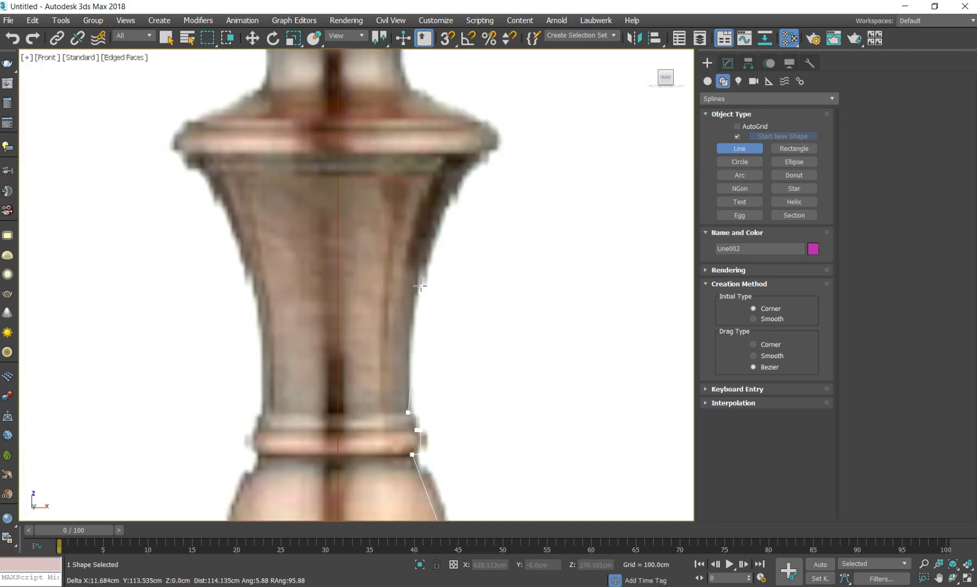
{"action": "left_click", "coordinate": [480, 164]}
{"action": "scroll", "coordinate": [481, 164], "scroll_direction": "up", "scroll_amount": 2}
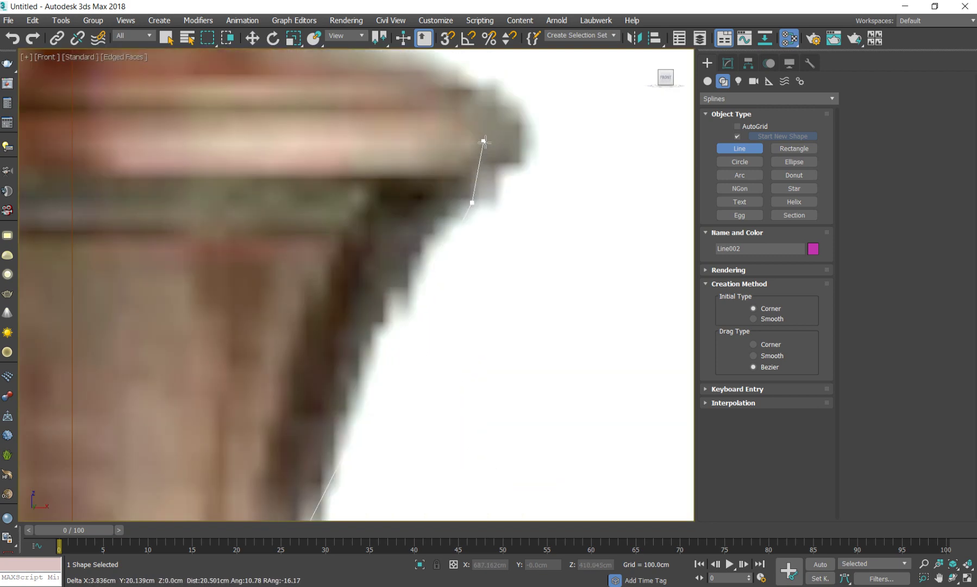
{"action": "scroll", "coordinate": [482, 142], "scroll_direction": "up", "scroll_amount": 2}
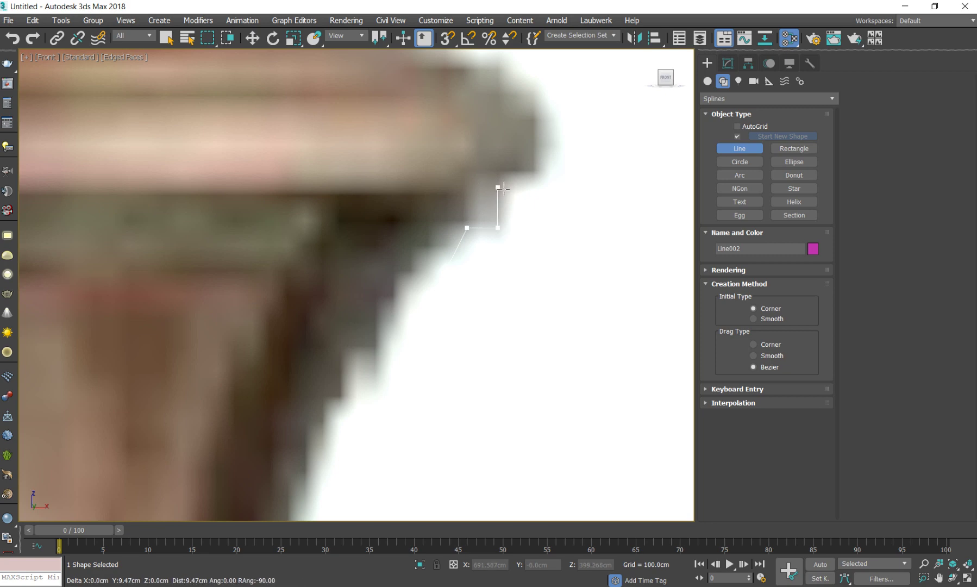
{"action": "left_click", "coordinate": [538, 144]}
{"action": "left_click", "coordinate": [495, 90]}
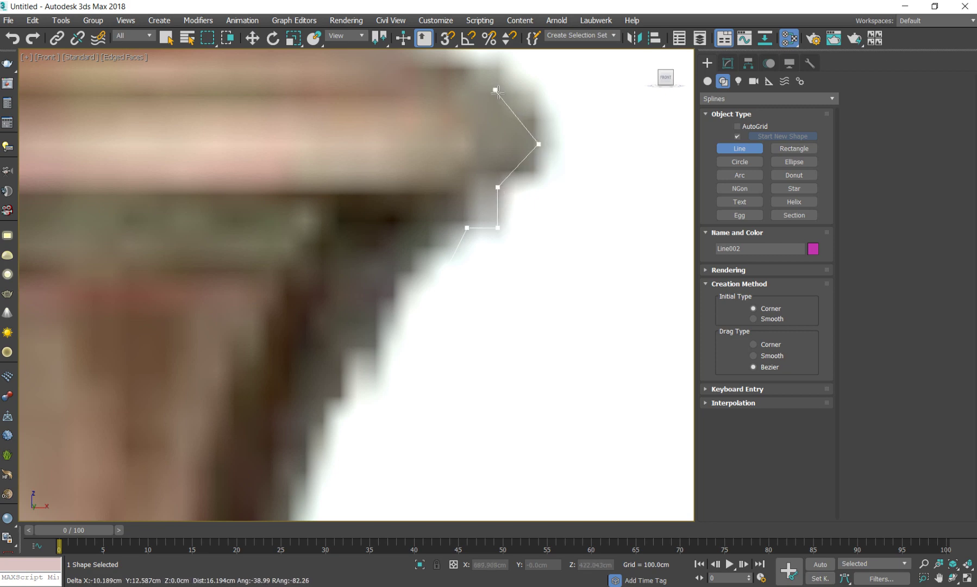
Step: Continue the outline from where the rim meets the column, up the sloping shoulder and column edge
{"action": "middle_click_drag", "start_coordinate": [498, 47], "coordinate": [476, 211]}
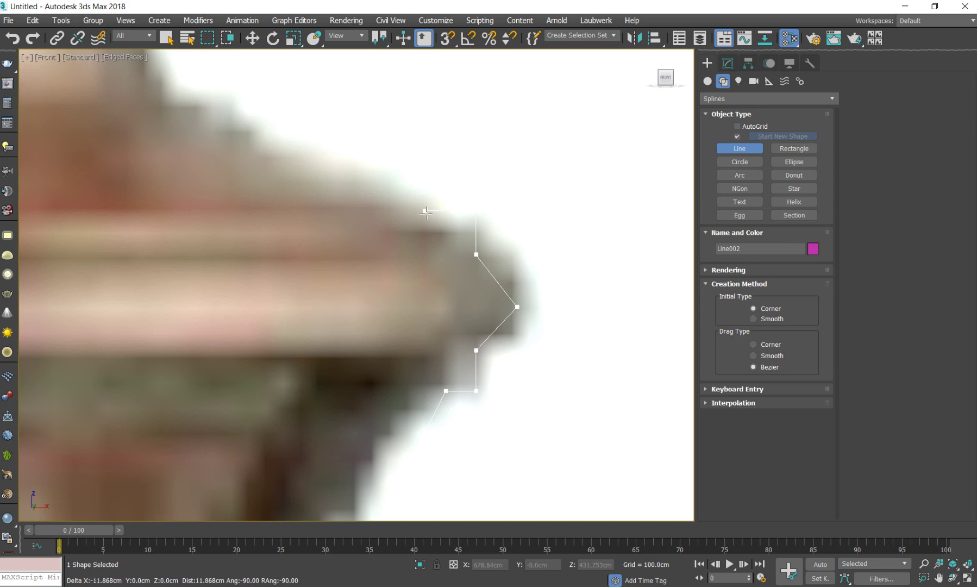
{"action": "scroll", "coordinate": [371, 189], "scroll_direction": "down", "scroll_amount": 4}
{"action": "scroll", "coordinate": [372, 287], "scroll_direction": "up", "scroll_amount": 3}
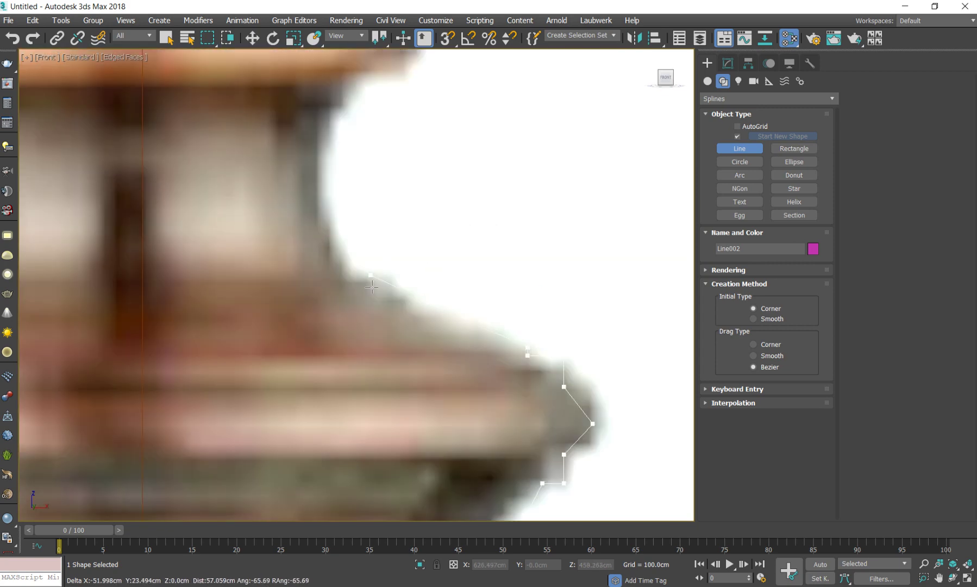
{"action": "left_click", "coordinate": [407, 306]}
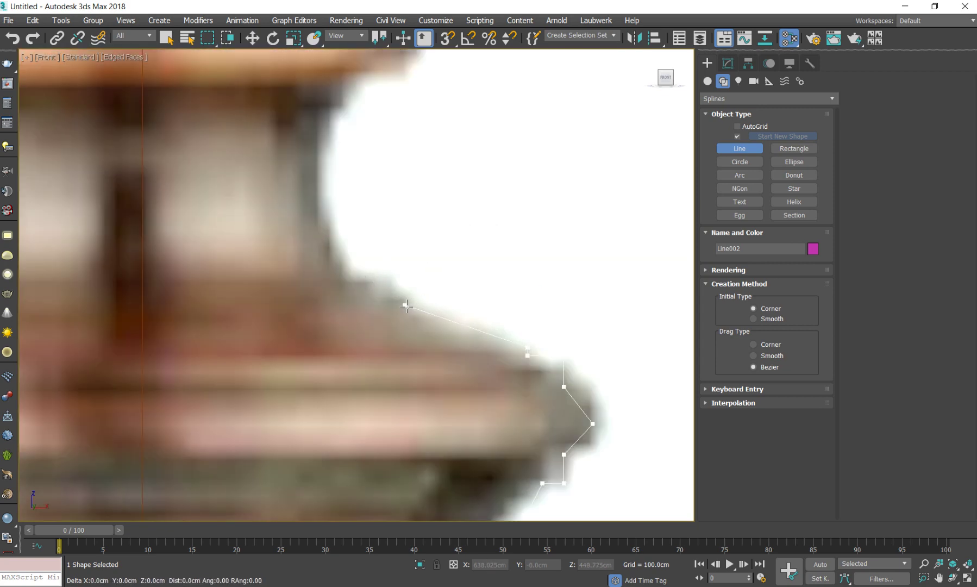
{"action": "left_click", "coordinate": [356, 275]}
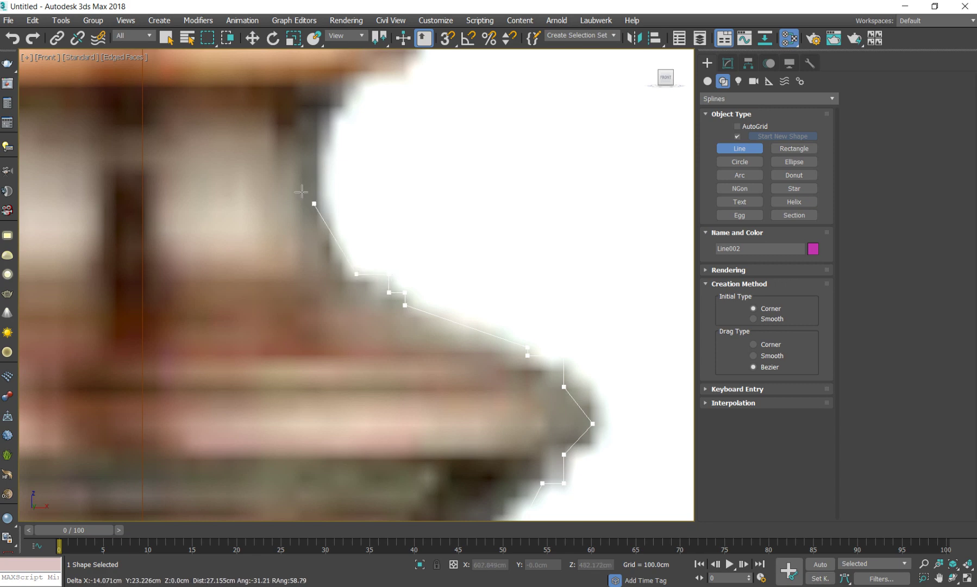
{"action": "left_click", "coordinate": [321, 187]}
{"action": "middle_click_drag", "start_coordinate": [377, 174], "coordinate": [417, 297]}
{"action": "scroll", "coordinate": [416, 297], "scroll_direction": "down", "scroll_amount": 2}
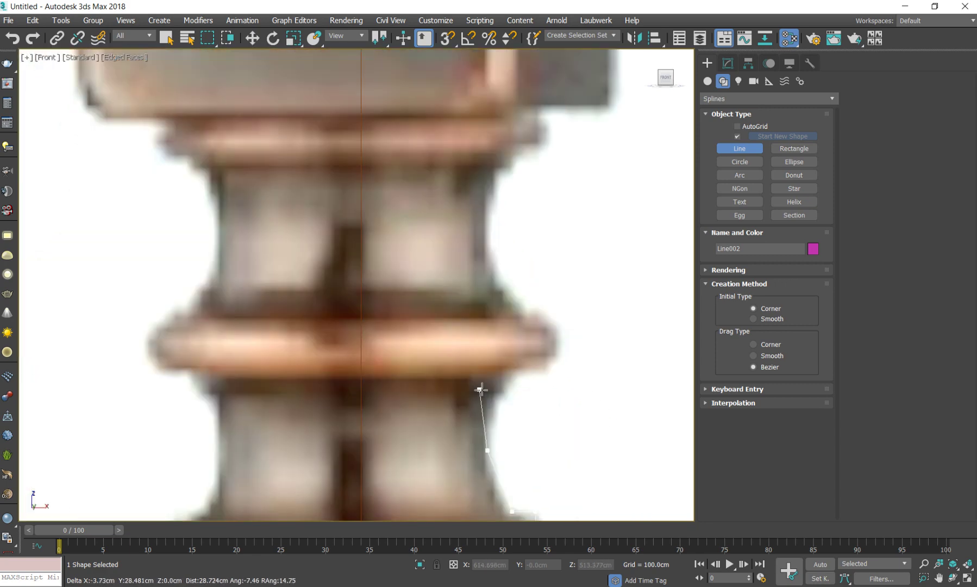
{"action": "scroll", "coordinate": [424, 304], "scroll_direction": "down", "scroll_amount": 3}
{"action": "scroll", "coordinate": [456, 326], "scroll_direction": "up", "scroll_amount": 3}
{"action": "scroll", "coordinate": [464, 337], "scroll_direction": "up", "scroll_amount": 2}
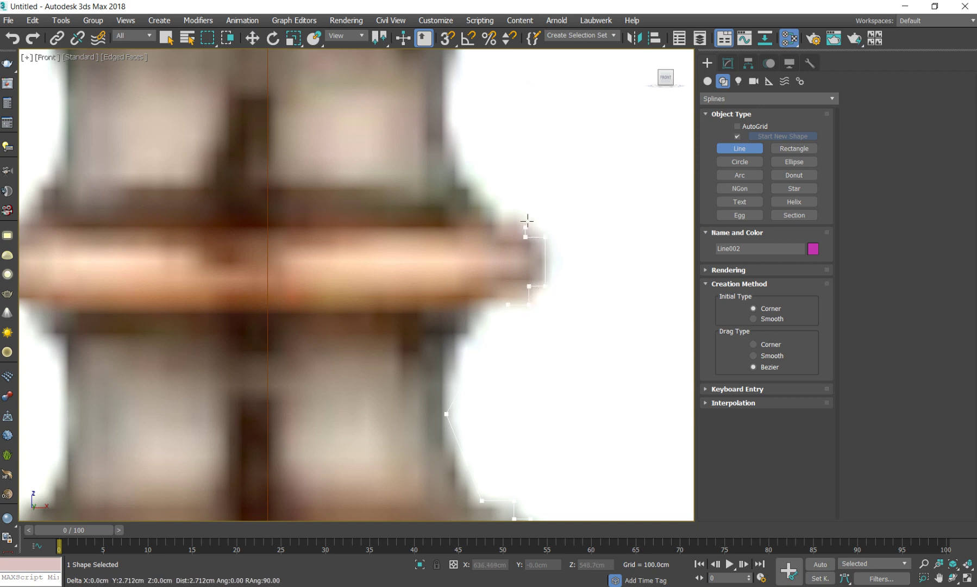
Step: Add vertices at the two rings' outer edges and just below the square housing
{"action": "left_click", "coordinate": [503, 218]}
{"action": "scroll", "coordinate": [465, 183], "scroll_direction": "down", "scroll_amount": 3}
{"action": "scroll", "coordinate": [445, 261], "scroll_direction": "up", "scroll_amount": 2}
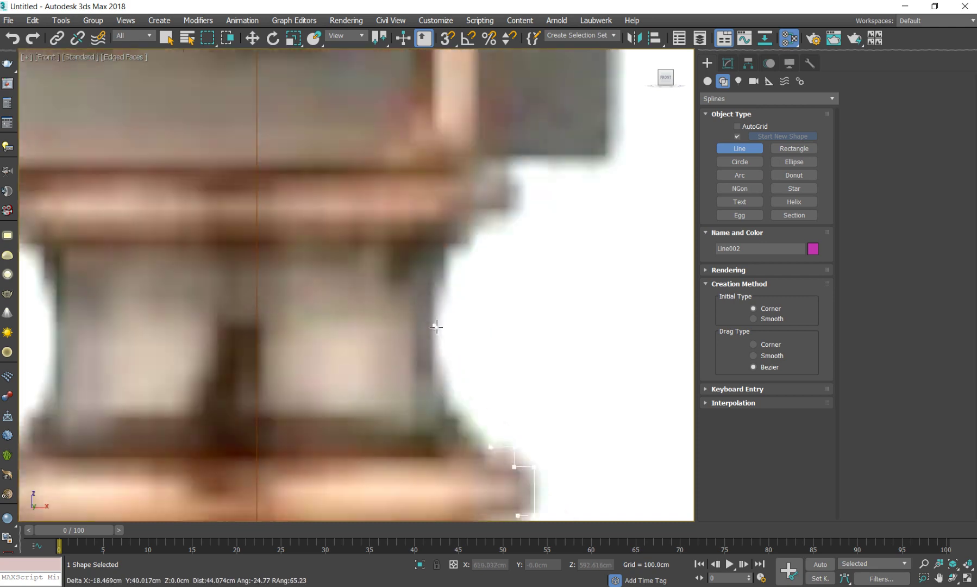
{"action": "scroll", "coordinate": [434, 322], "scroll_direction": "up", "scroll_amount": 2}
{"action": "left_click", "coordinate": [430, 346]}
{"action": "scroll", "coordinate": [451, 310], "scroll_direction": "down", "scroll_amount": 2}
{"action": "scroll", "coordinate": [481, 273], "scroll_direction": "up", "scroll_amount": 2}
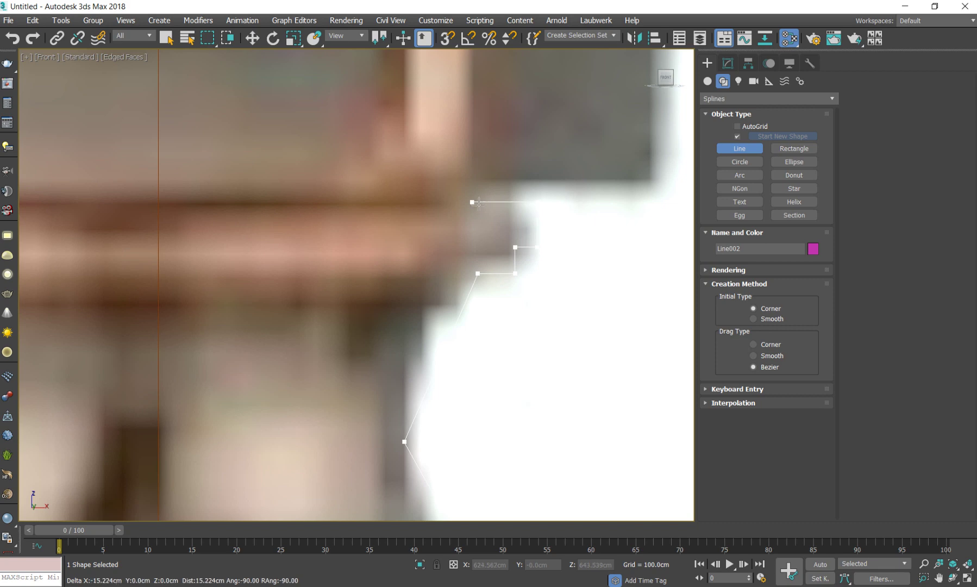
{"action": "left_click", "coordinate": [471, 200]}
{"action": "scroll", "coordinate": [483, 160], "scroll_direction": "down", "scroll_amount": 3}
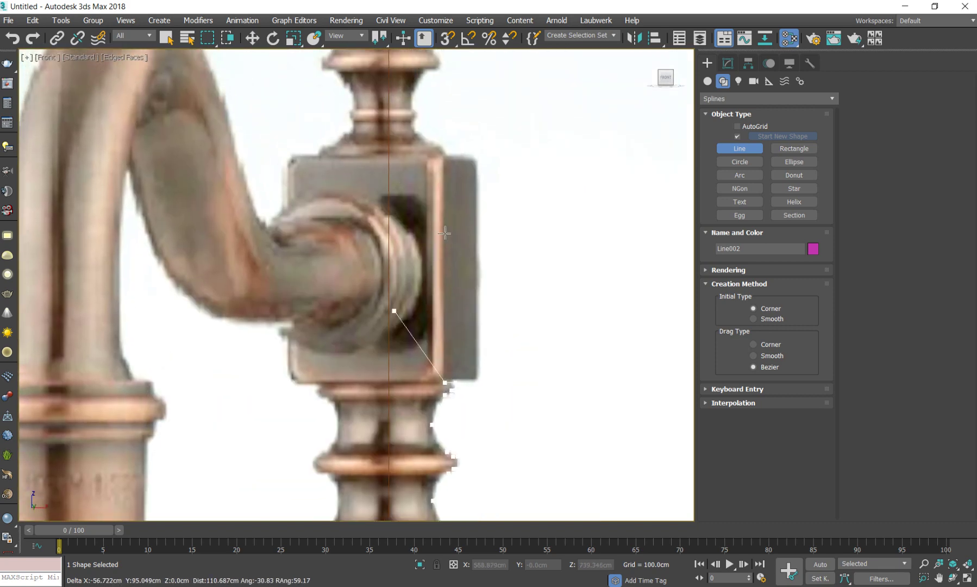
Step: Place vertices at the step above the housing and at the ring on the neck
{"action": "scroll", "coordinate": [445, 218], "scroll_direction": "up", "scroll_amount": 2}
{"action": "scroll", "coordinate": [454, 219], "scroll_direction": "up", "scroll_amount": 1}
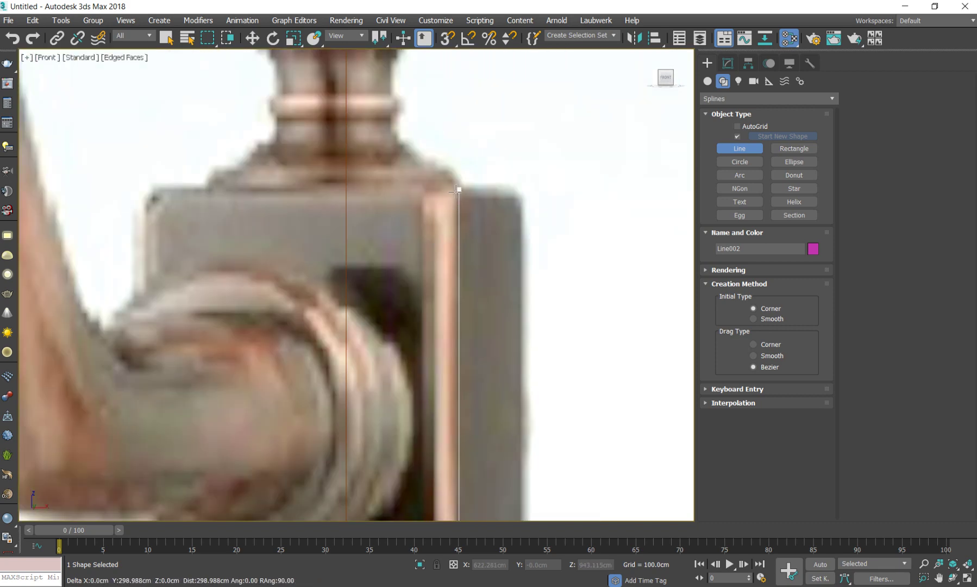
{"action": "scroll", "coordinate": [456, 193], "scroll_direction": "down", "scroll_amount": 5}
{"action": "scroll", "coordinate": [478, 280], "scroll_direction": "up", "scroll_amount": 3}
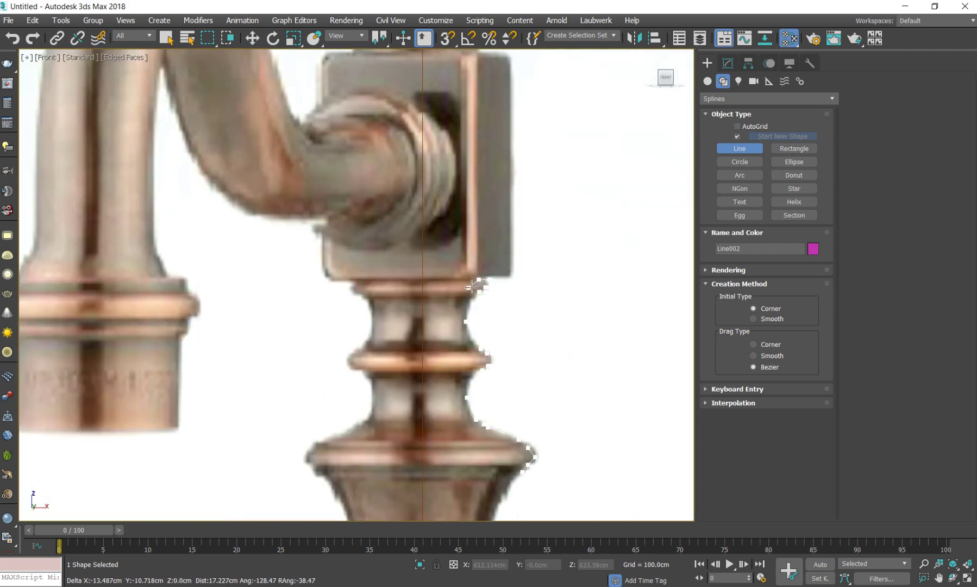
{"action": "scroll", "coordinate": [481, 280], "scroll_direction": "up", "scroll_amount": 2}
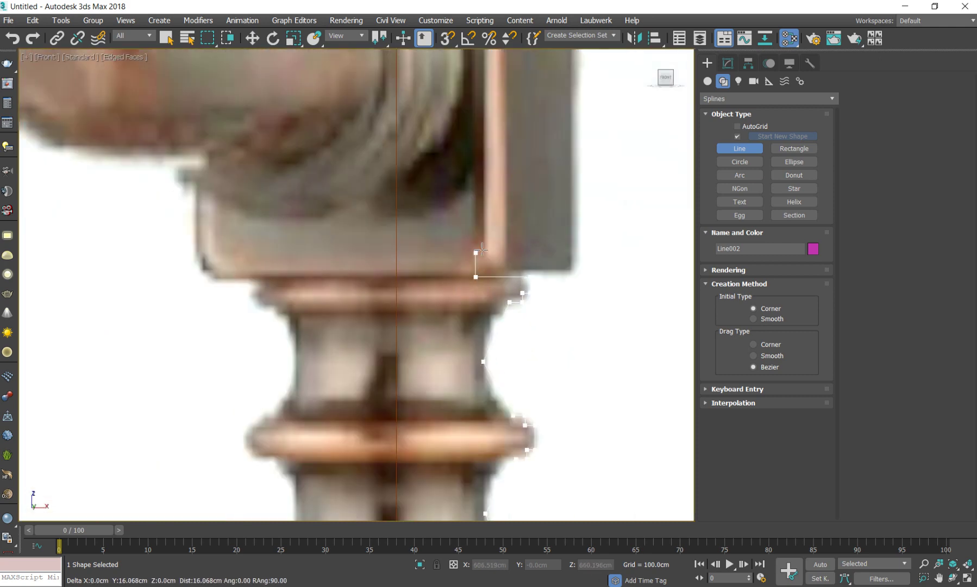
{"action": "scroll", "coordinate": [481, 250], "scroll_direction": "down", "scroll_amount": 5}
{"action": "scroll", "coordinate": [469, 272], "scroll_direction": "up", "scroll_amount": 5}
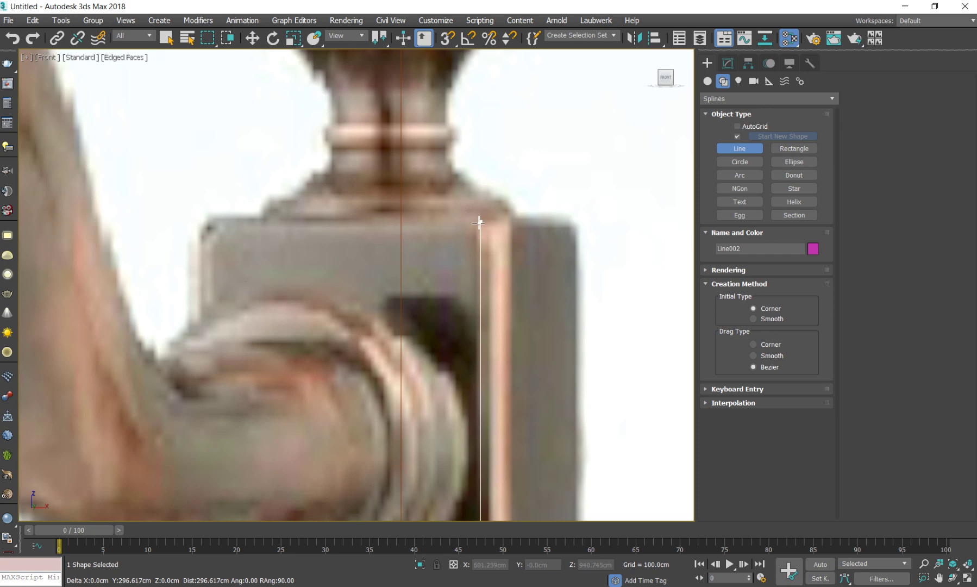
{"action": "scroll", "coordinate": [490, 220], "scroll_direction": "up", "scroll_amount": 1}
{"action": "scroll", "coordinate": [483, 302], "scroll_direction": "up", "scroll_amount": 3}
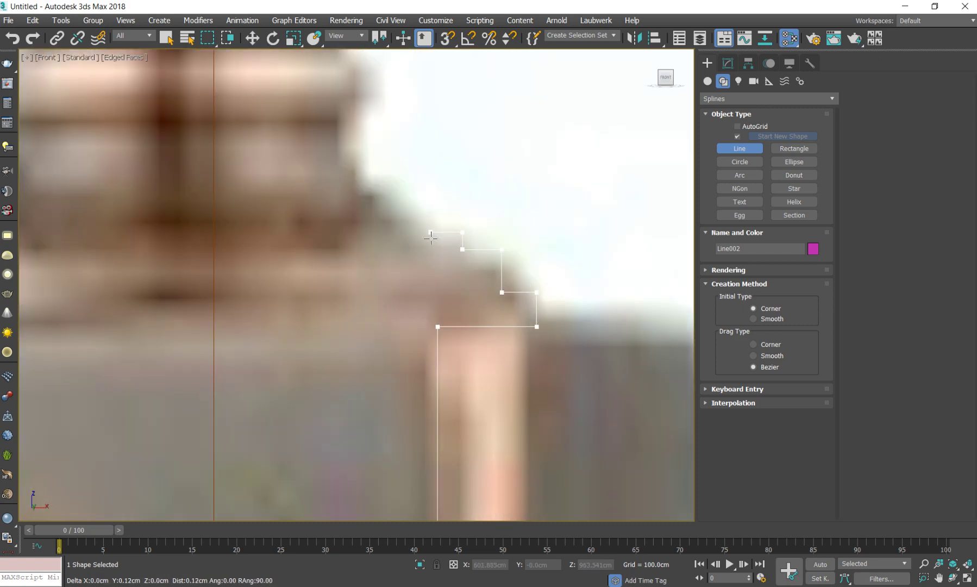
{"action": "left_click", "coordinate": [431, 234]}
{"action": "scroll", "coordinate": [413, 415], "scroll_direction": "down", "scroll_amount": 2}
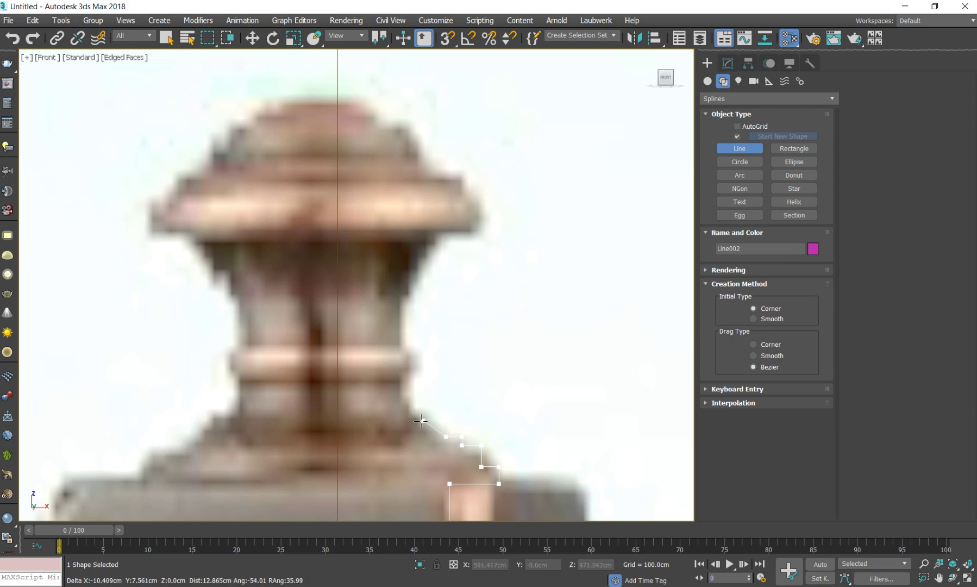
{"action": "scroll", "coordinate": [412, 382], "scroll_direction": "up", "scroll_amount": 4}
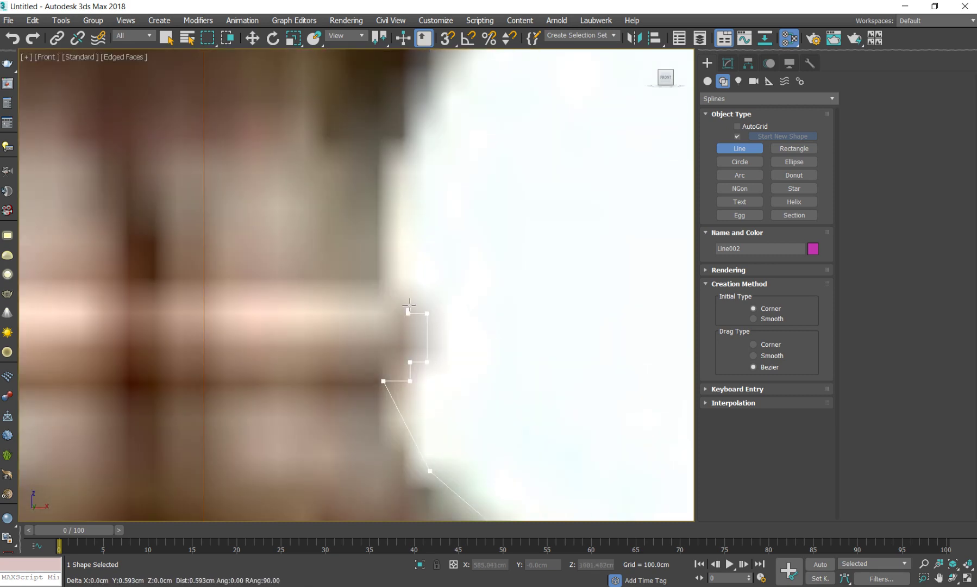
{"action": "left_click", "coordinate": [385, 289]}
{"action": "scroll", "coordinate": [386, 288], "scroll_direction": "down", "scroll_amount": 3}
{"action": "scroll", "coordinate": [387, 284], "scroll_direction": "up", "scroll_amount": 1}
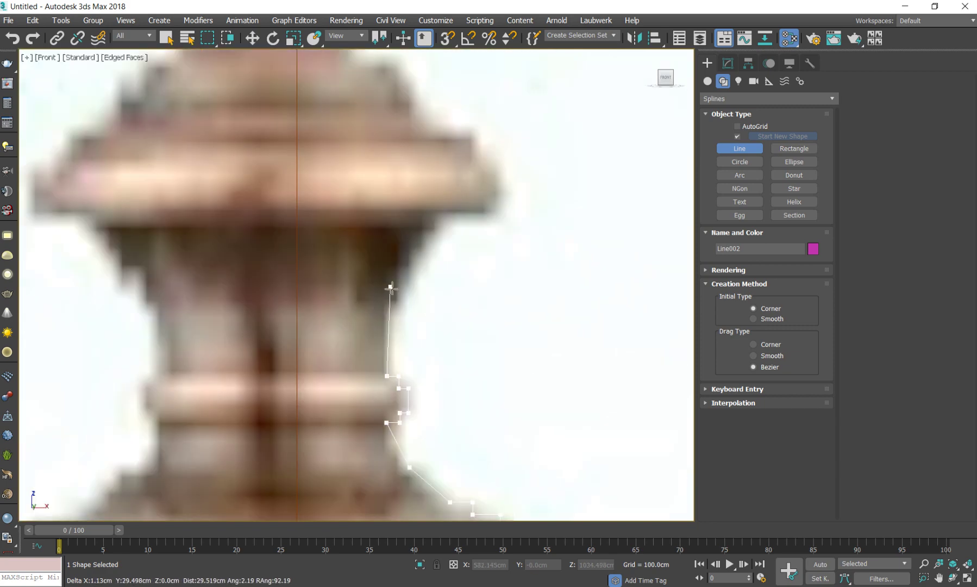
Step: Trace up the neck edge, under the cap overhang and along the cap's stepped edge
{"action": "left_click", "coordinate": [404, 280]}
{"action": "left_click", "coordinate": [477, 219]}
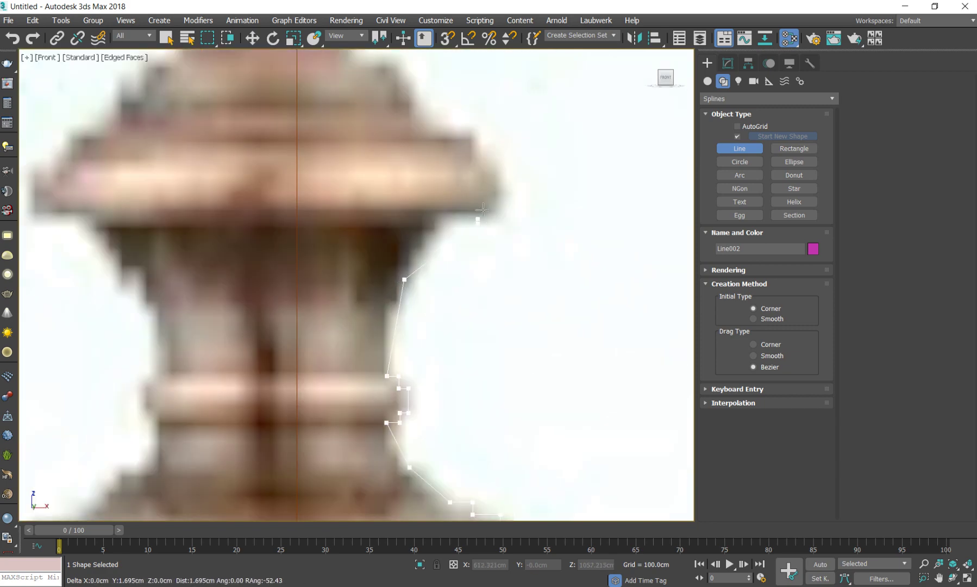
{"action": "left_click", "coordinate": [494, 196]}
{"action": "left_click", "coordinate": [507, 196]}
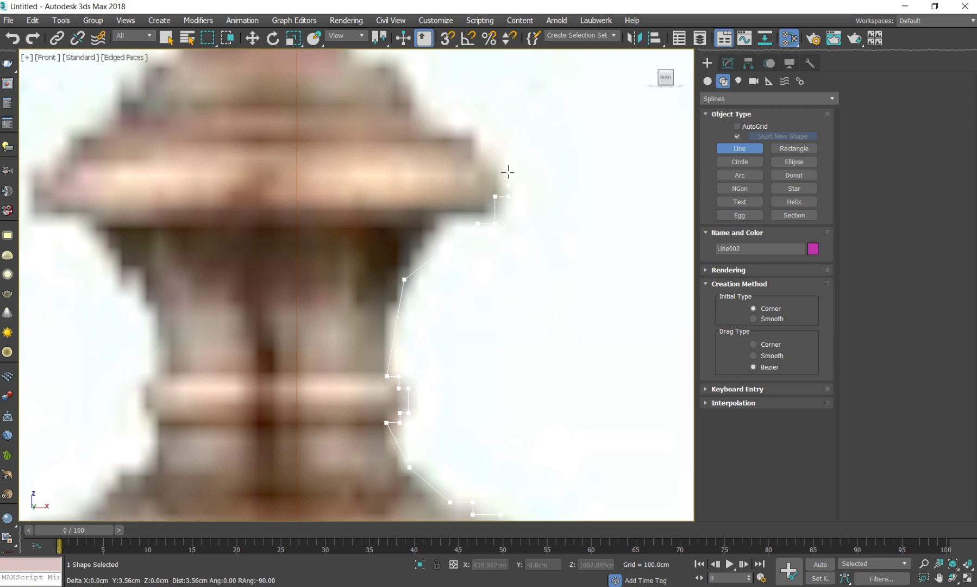
{"action": "left_click", "coordinate": [502, 169]}
{"action": "left_click", "coordinate": [465, 170]}
{"action": "left_click", "coordinate": [466, 135]}
{"action": "left_click", "coordinate": [427, 135]}
{"action": "left_click", "coordinate": [402, 99]}
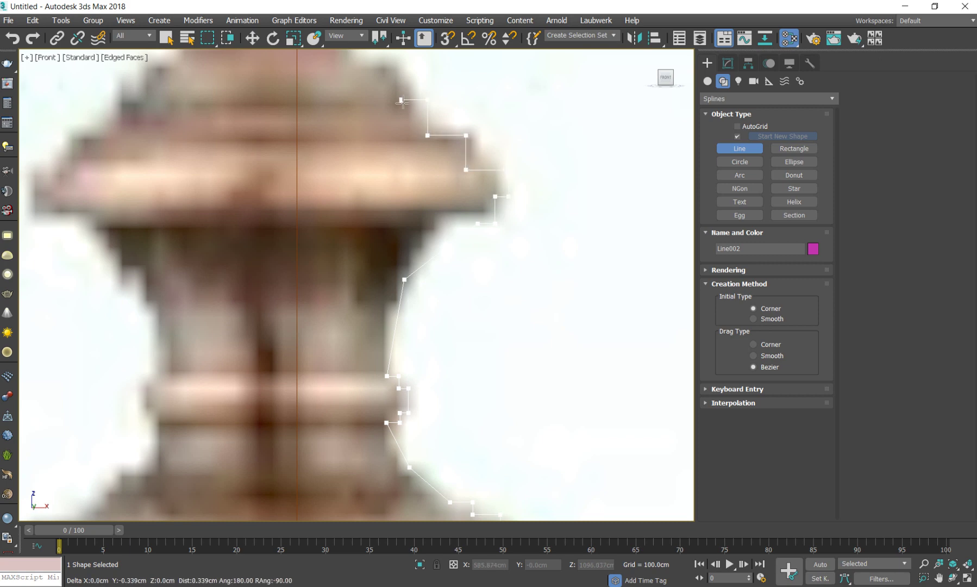
Step: Follow the cap's sloping top to the centre axis and finish the spline
{"action": "middle_click_drag", "start_coordinate": [402, 98], "coordinate": [430, 363]}
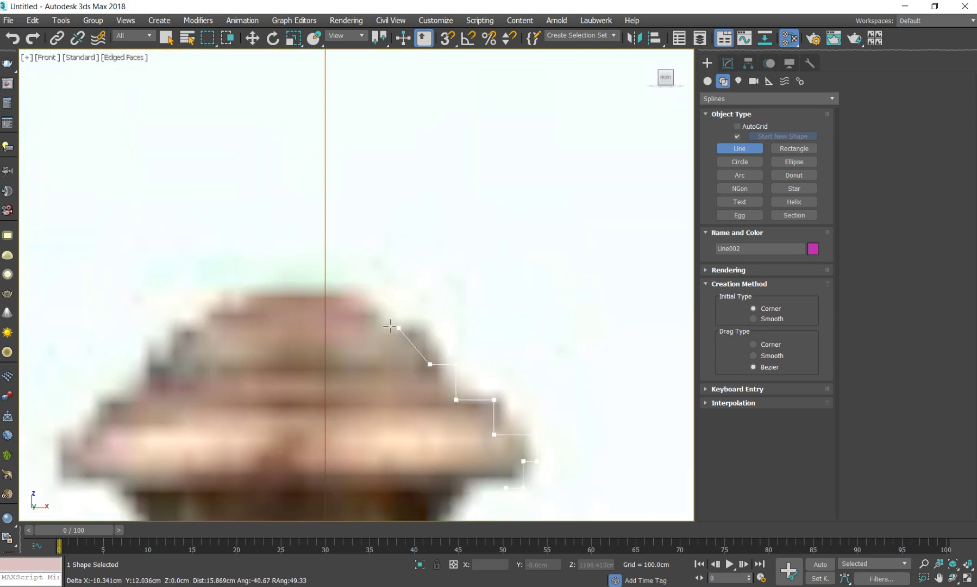
{"action": "left_click", "coordinate": [416, 331]}
{"action": "left_click", "coordinate": [380, 318]}
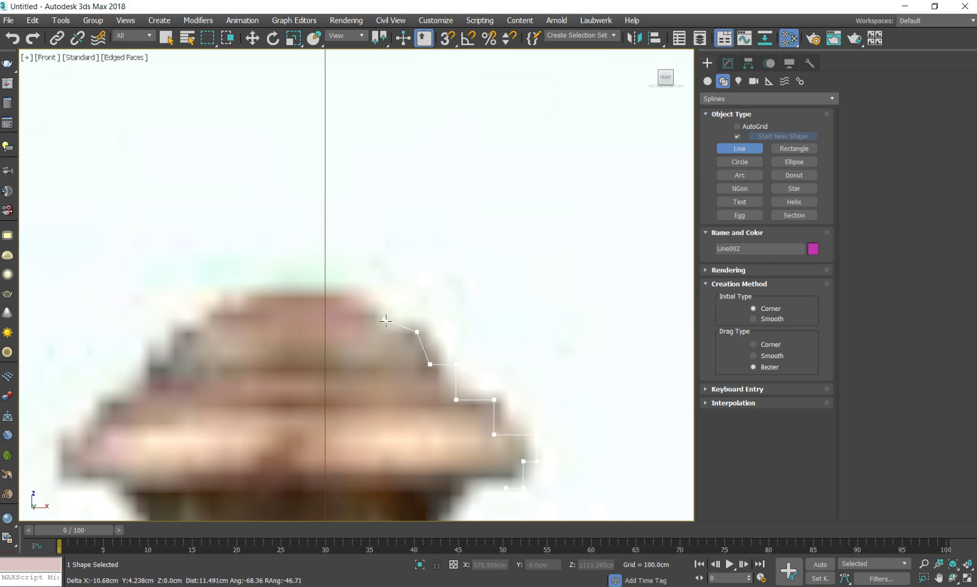
{"action": "left_click", "coordinate": [352, 294]}
{"action": "right_click", "coordinate": [307, 291]}
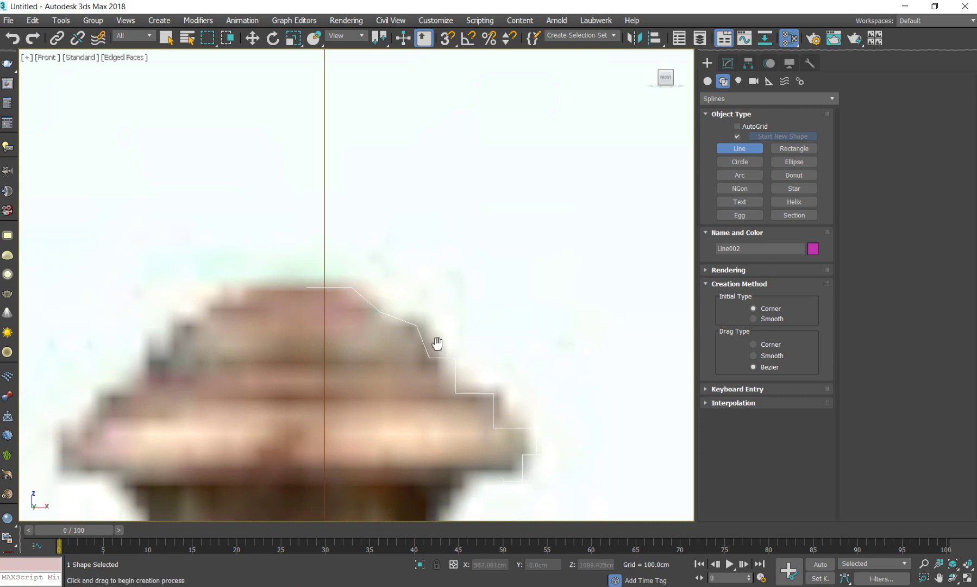
{"action": "scroll", "coordinate": [435, 342], "scroll_direction": "down", "scroll_amount": 4}
Step: Stop drawing lines and recentre the view on the whole faucet reference
{"action": "scroll", "coordinate": [432, 336], "scroll_direction": "down", "scroll_amount": 4}
{"action": "right_click", "coordinate": [428, 332]}
{"action": "scroll", "coordinate": [428, 334], "scroll_direction": "up", "scroll_amount": 5}
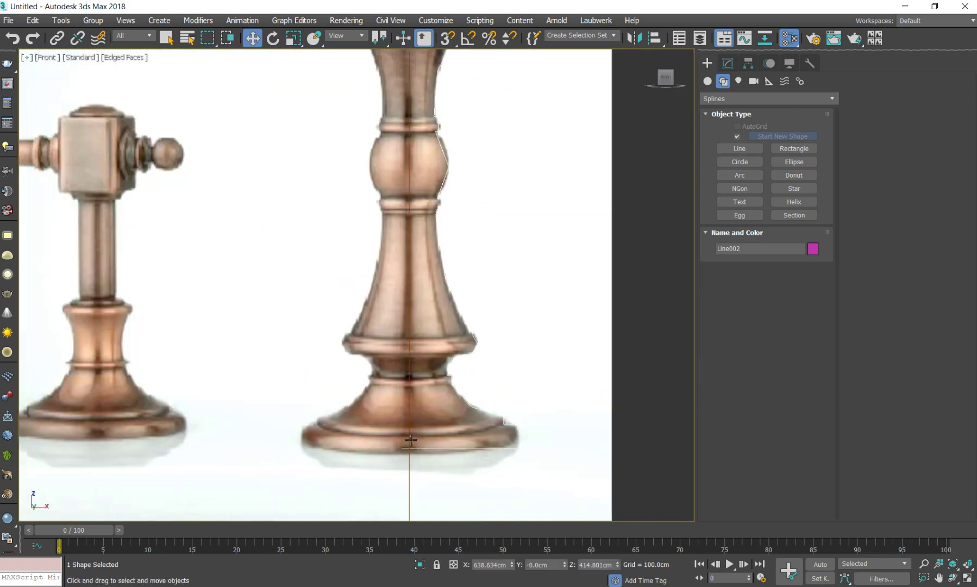
{"action": "scroll", "coordinate": [497, 380], "scroll_direction": "down", "scroll_amount": 5}
{"action": "middle_click_drag", "start_coordinate": [502, 349], "coordinate": [455, 335]}
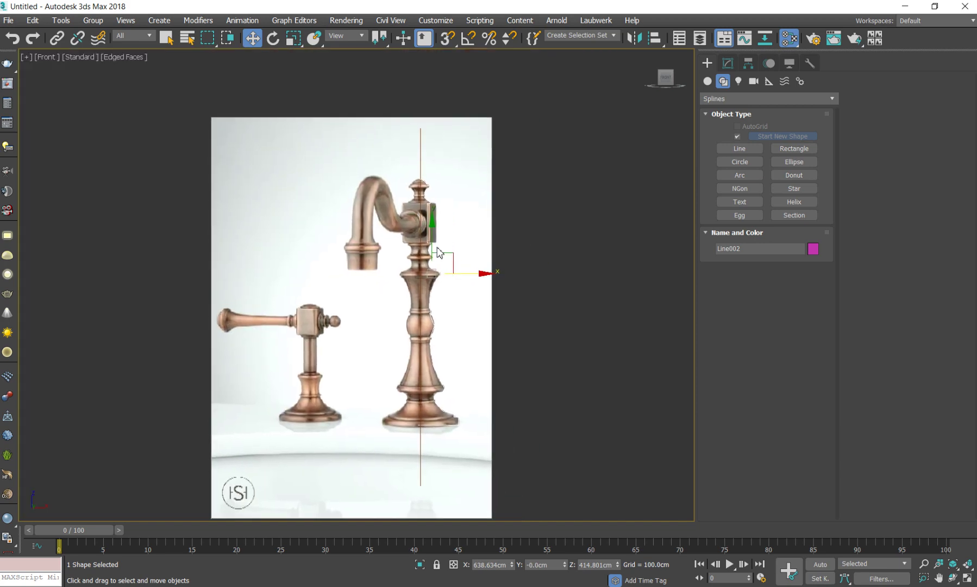
{"action": "middle_click_drag", "start_coordinate": [425, 306], "coordinate": [421, 308]}
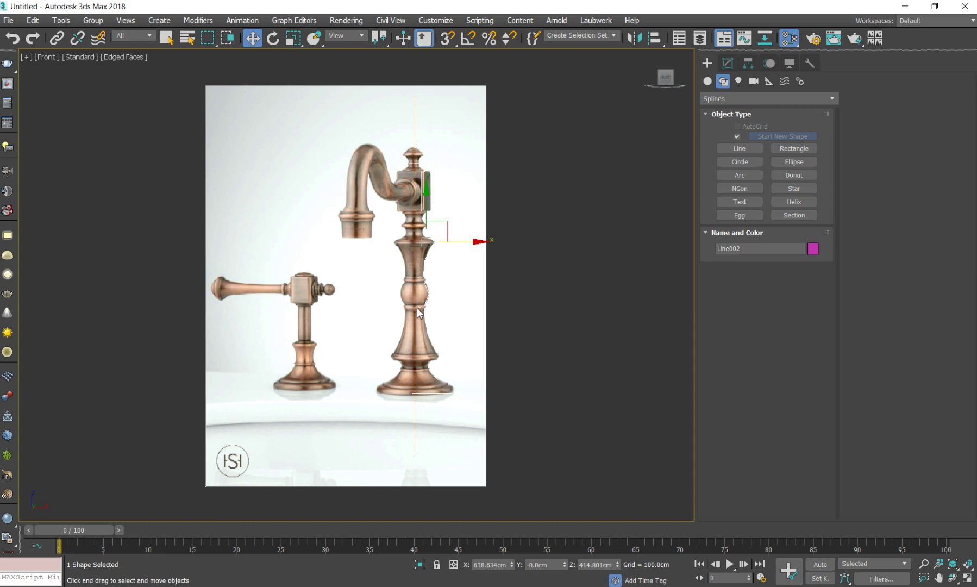
Step: Select the vertical axis line Line001 in the Modify panel and activate Attach
{"action": "left_click", "coordinate": [413, 129]}
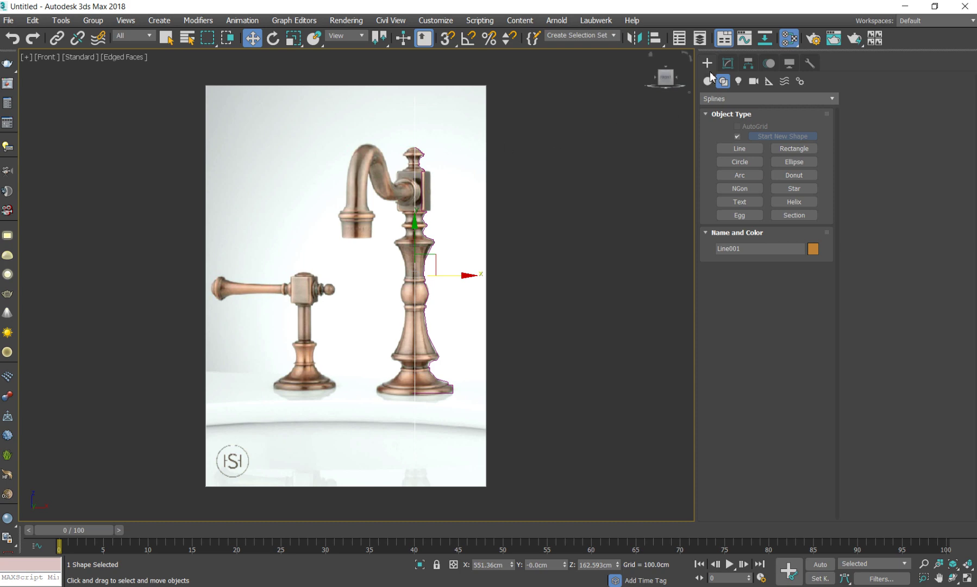
{"action": "left_click", "coordinate": [727, 63]}
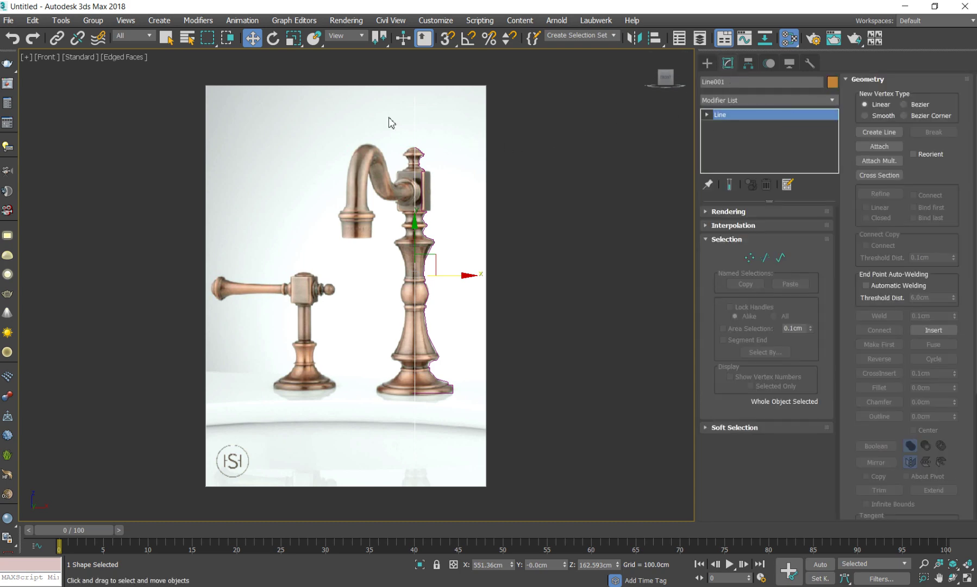
{"action": "right_click", "coordinate": [479, 148]}
{"action": "mouse_move", "coordinate": [505, 286]}
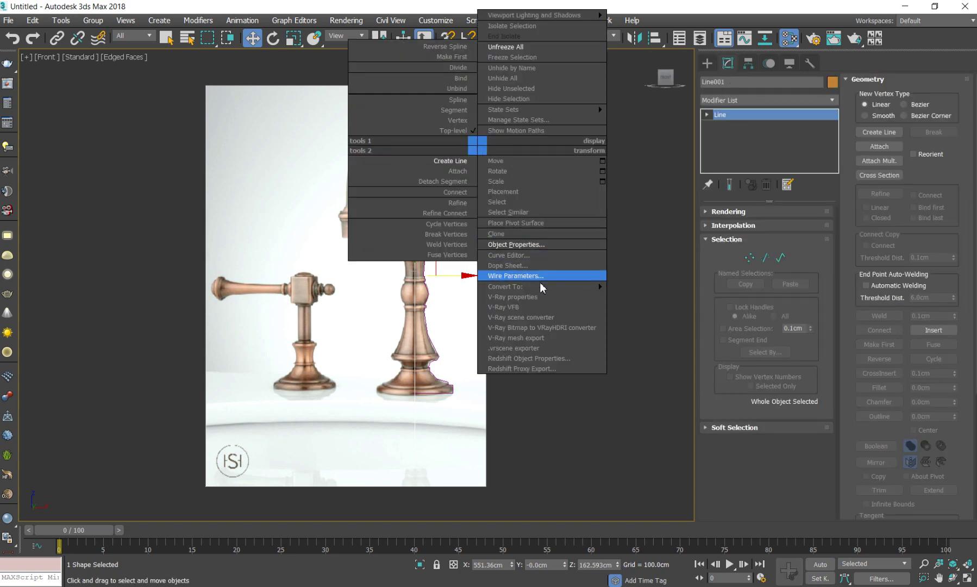
{"action": "left_click", "coordinate": [636, 231]}
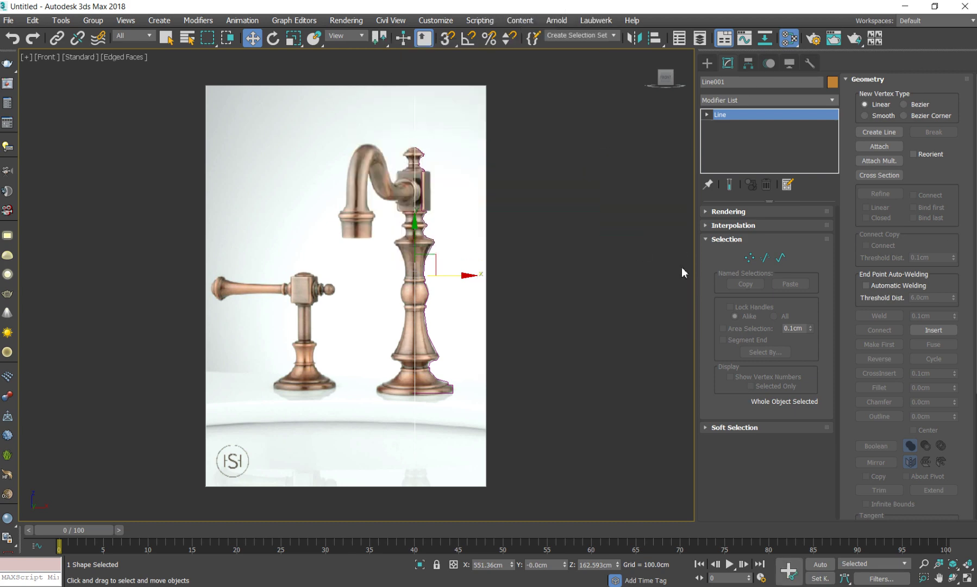
{"action": "left_click", "coordinate": [879, 146]}
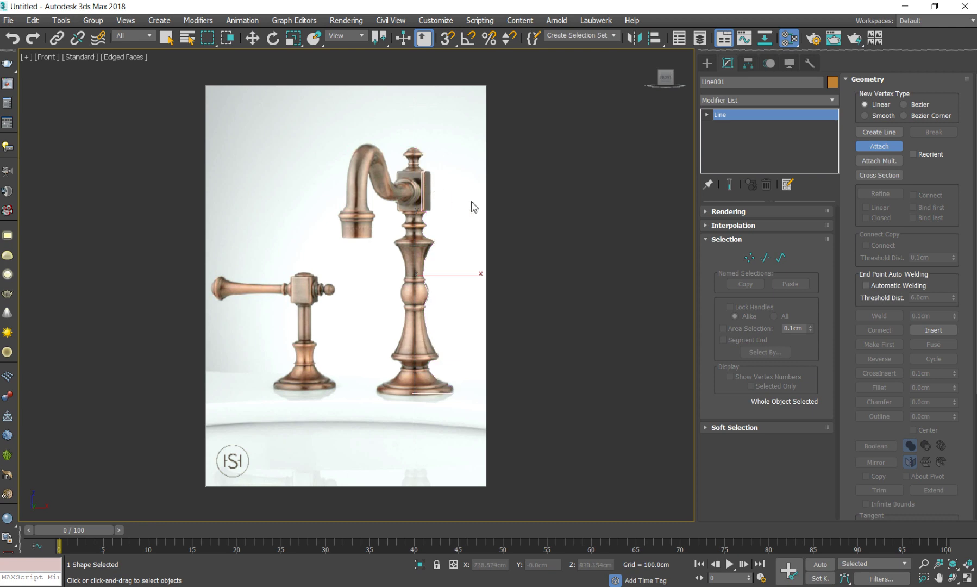
Step: Hide the reference image, frame the combined shape and enter Spline sub-object level
{"action": "key", "text": "w"}
{"action": "key", "text": "alt+q"}
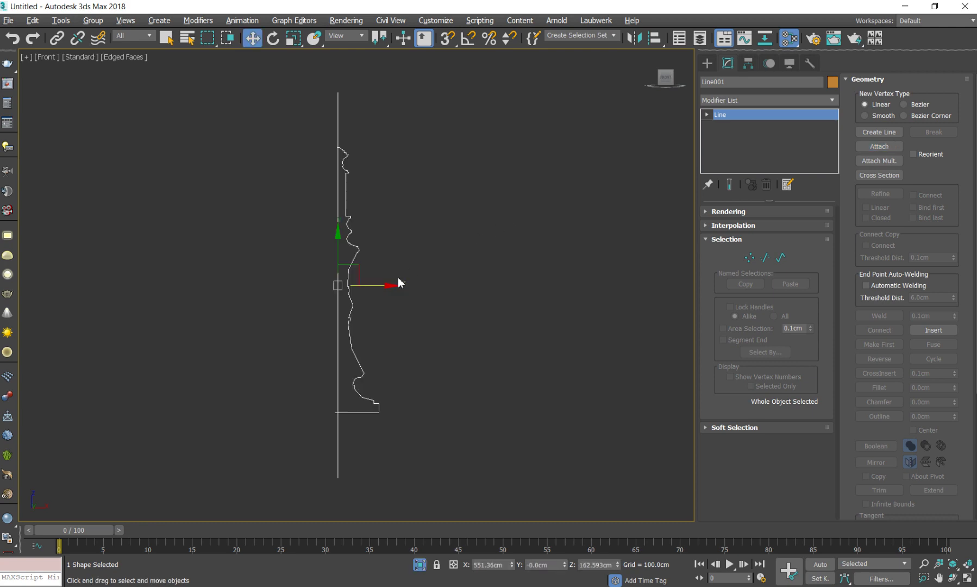
{"action": "middle_click_drag", "start_coordinate": [358, 356], "coordinate": [396, 353]}
{"action": "scroll", "coordinate": [381, 395], "scroll_direction": "up", "scroll_amount": 3}
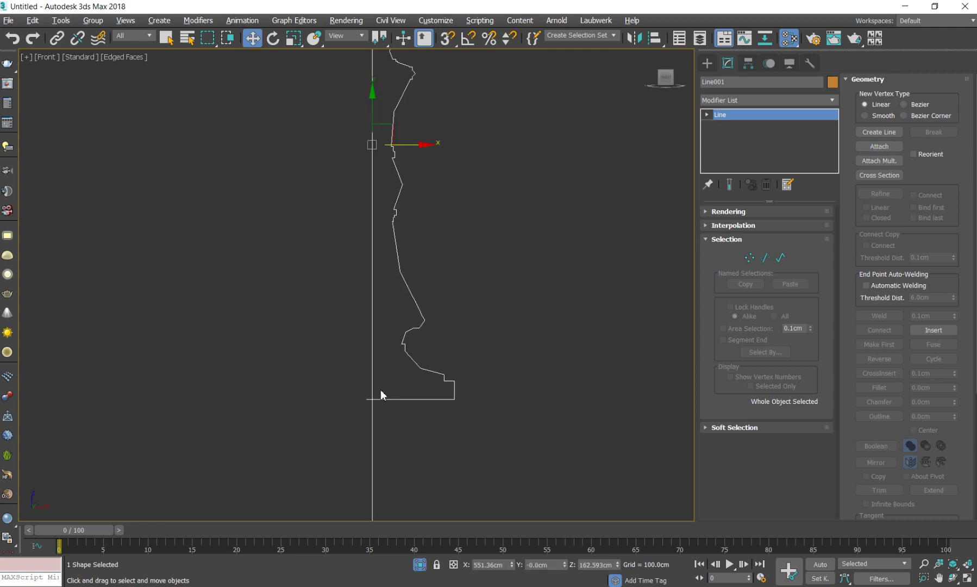
{"action": "left_click", "coordinate": [780, 257]}
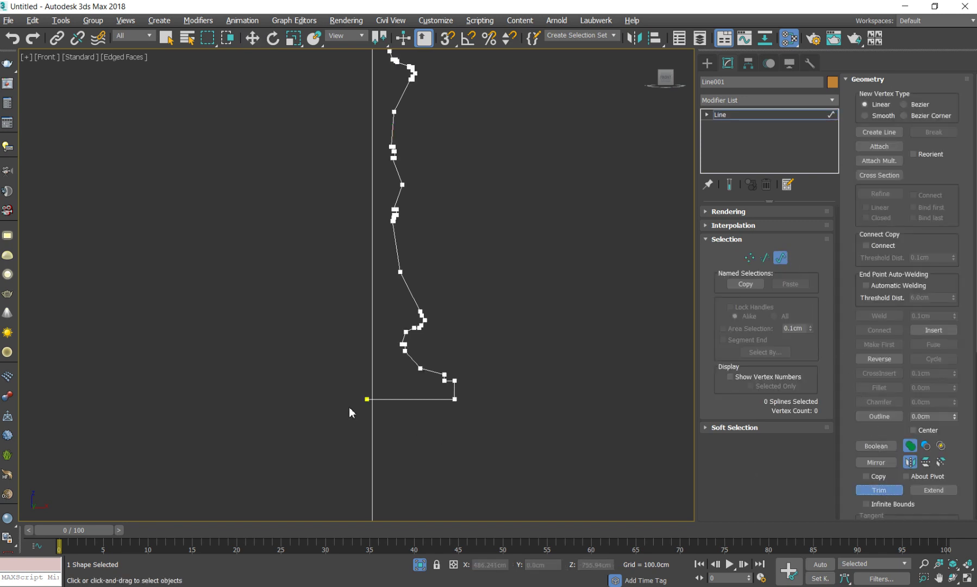
Step: Leave Trim mode and zoom over the combined profile with the reference restored
{"action": "scroll", "coordinate": [349, 407], "scroll_direction": "up", "scroll_amount": 3}
{"action": "scroll", "coordinate": [384, 390], "scroll_direction": "down", "scroll_amount": 3}
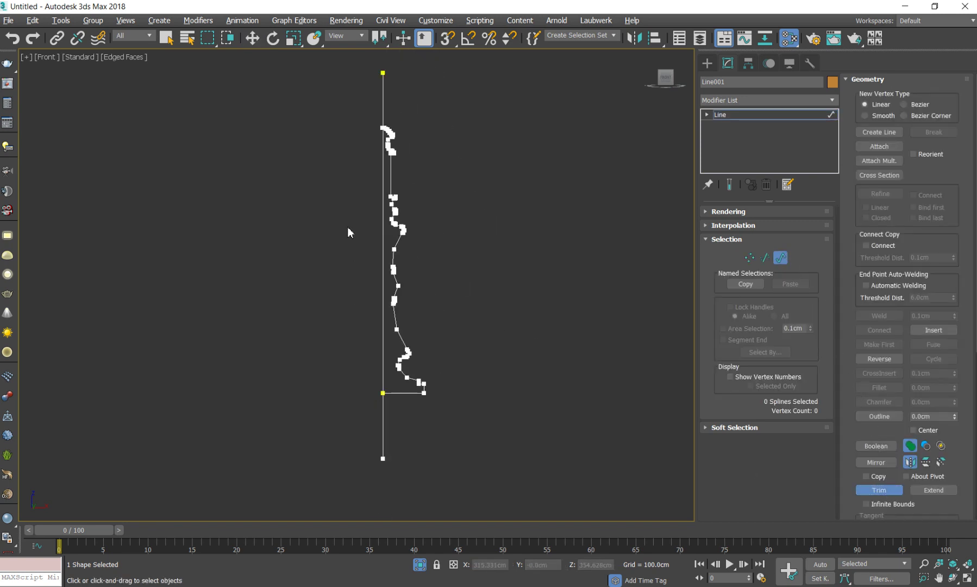
{"action": "scroll", "coordinate": [428, 223], "scroll_direction": "up", "scroll_amount": 3}
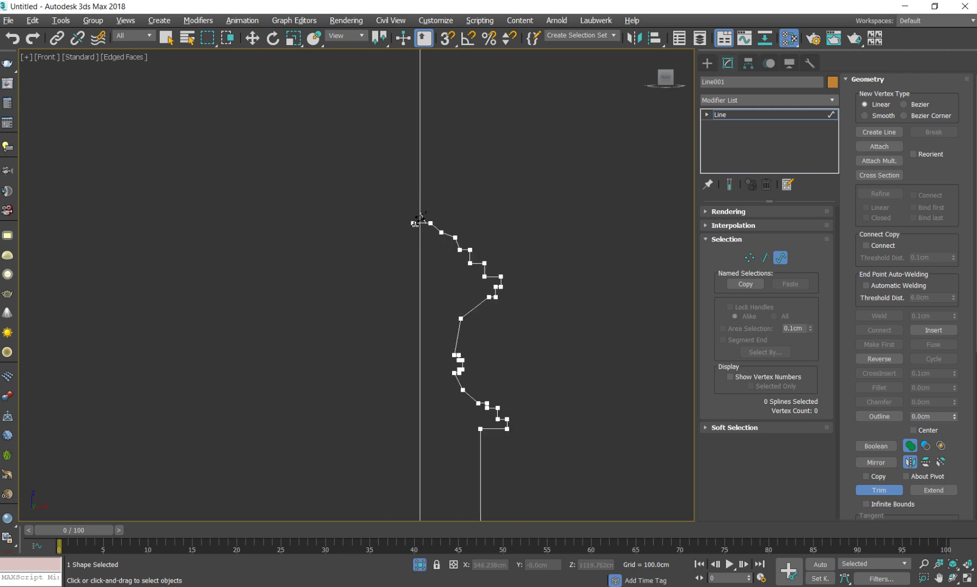
{"action": "scroll", "coordinate": [412, 226], "scroll_direction": "up", "scroll_amount": 1}
{"action": "right_click", "coordinate": [394, 262]}
{"action": "scroll", "coordinate": [394, 262], "scroll_direction": "down", "scroll_amount": 2}
{"action": "scroll", "coordinate": [421, 236], "scroll_direction": "up", "scroll_amount": 2}
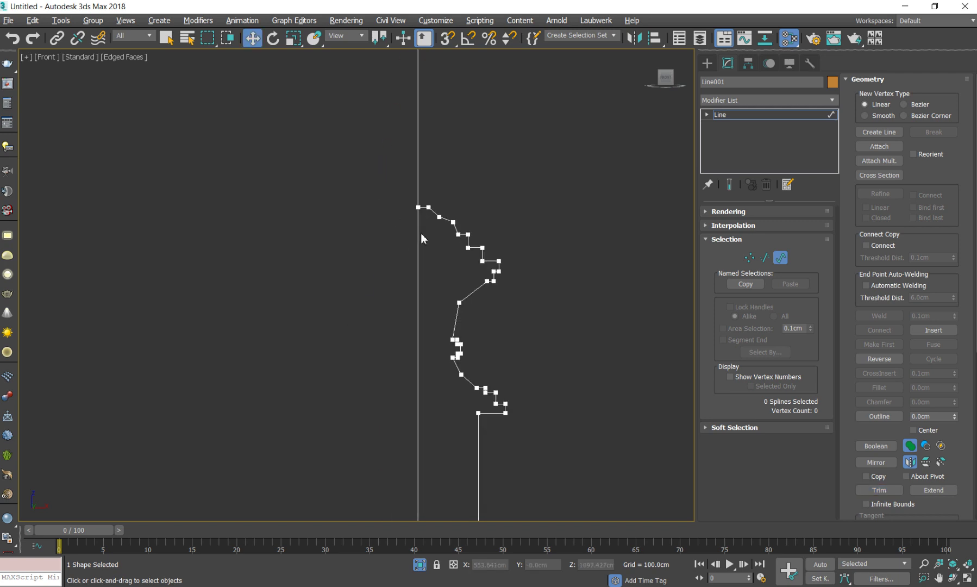
{"action": "scroll", "coordinate": [435, 395], "scroll_direction": "down", "scroll_amount": 1}
{"action": "scroll", "coordinate": [513, 221], "scroll_direction": "down", "scroll_amount": 1}
{"action": "scroll", "coordinate": [514, 221], "scroll_direction": "up", "scroll_amount": 1}
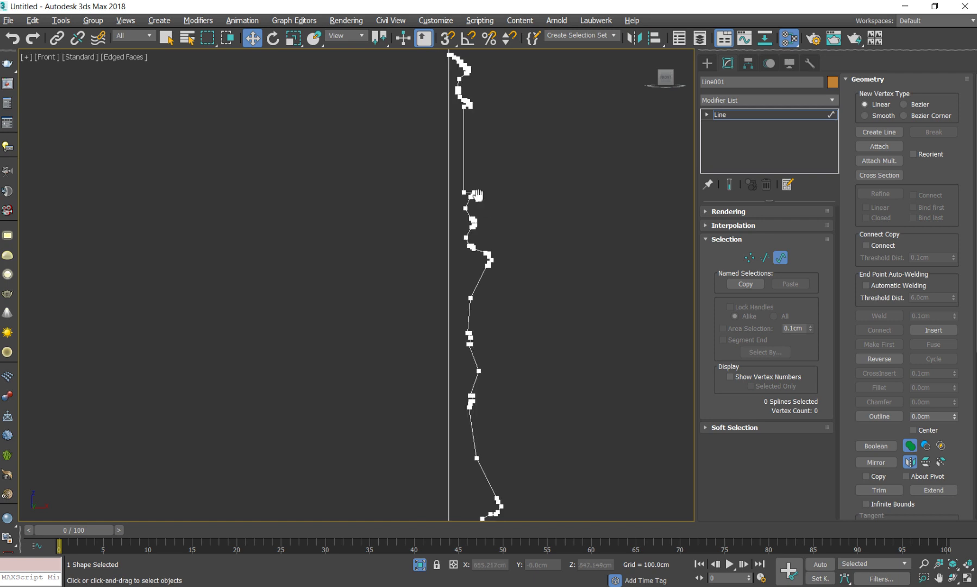
{"action": "scroll", "coordinate": [446, 73], "scroll_direction": "down", "scroll_amount": 1}
{"action": "scroll", "coordinate": [445, 73], "scroll_direction": "up", "scroll_amount": 2}
{"action": "scroll", "coordinate": [447, 185], "scroll_direction": "up", "scroll_amount": 2}
{"action": "scroll", "coordinate": [448, 296], "scroll_direction": "down", "scroll_amount": 2}
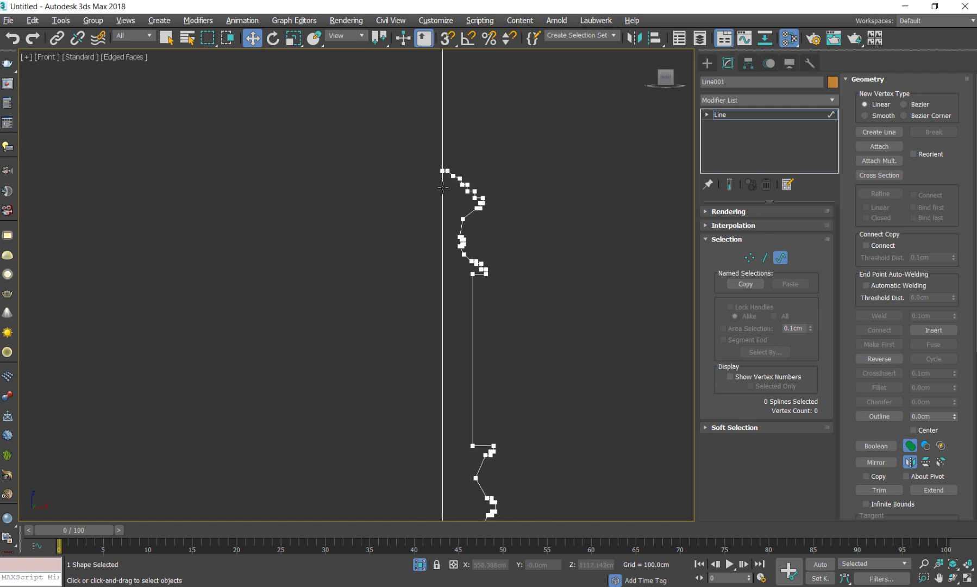
{"action": "scroll", "coordinate": [450, 407], "scroll_direction": "down", "scroll_amount": 1}
{"action": "scroll", "coordinate": [388, 333], "scroll_direction": "down", "scroll_amount": 1}
{"action": "scroll", "coordinate": [466, 332], "scroll_direction": "down", "scroll_amount": 1}
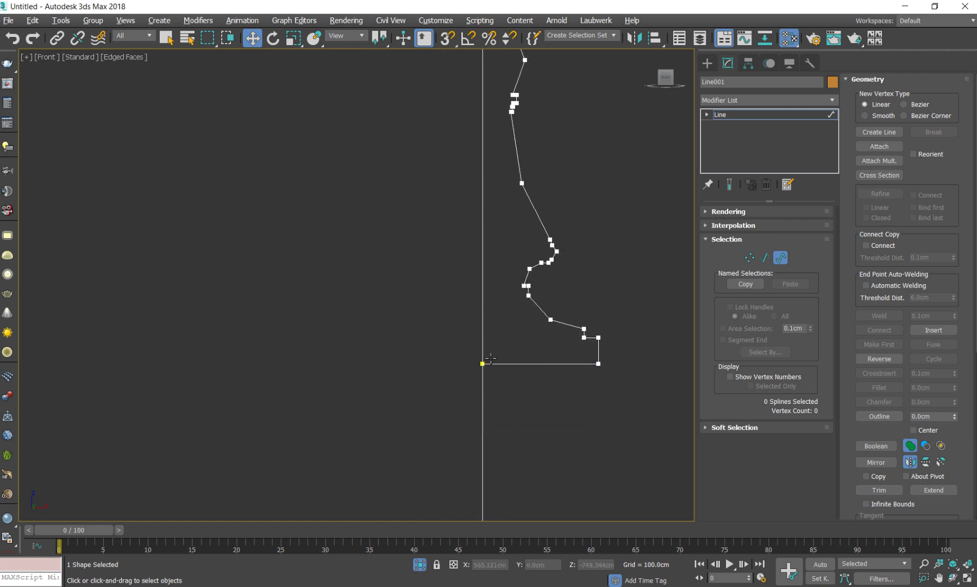
{"action": "scroll", "coordinate": [479, 308], "scroll_direction": "up", "scroll_amount": 1}
{"action": "scroll", "coordinate": [446, 330], "scroll_direction": "down", "scroll_amount": 1}
{"action": "scroll", "coordinate": [459, 132], "scroll_direction": "up", "scroll_amount": 2}
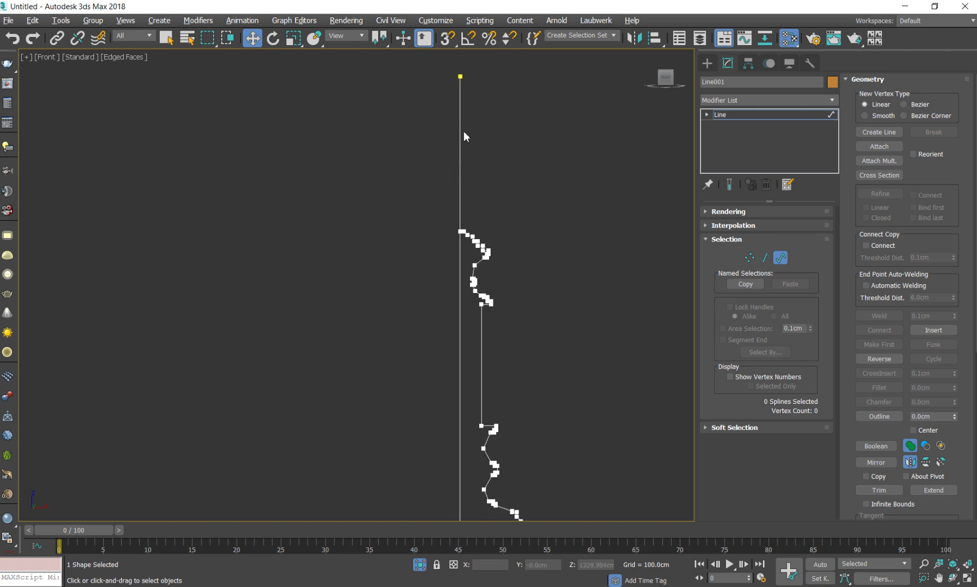
{"action": "scroll", "coordinate": [430, 142], "scroll_direction": "down", "scroll_amount": 3}
{"action": "scroll", "coordinate": [489, 353], "scroll_direction": "up", "scroll_amount": 1}
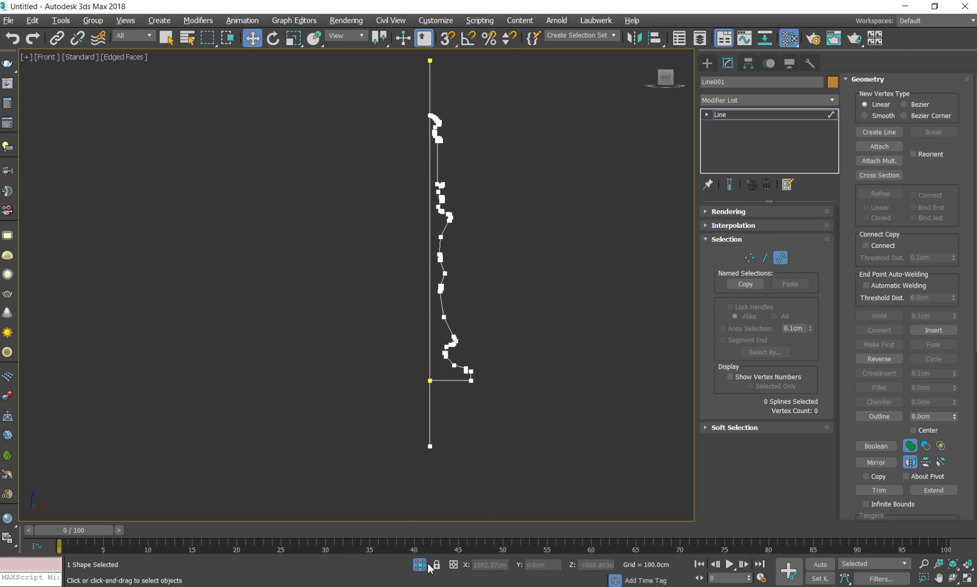
Step: At Segment sub-object level, select and then deselect the vertical axis segment
{"action": "scroll", "coordinate": [412, 185], "scroll_direction": "up", "scroll_amount": 3}
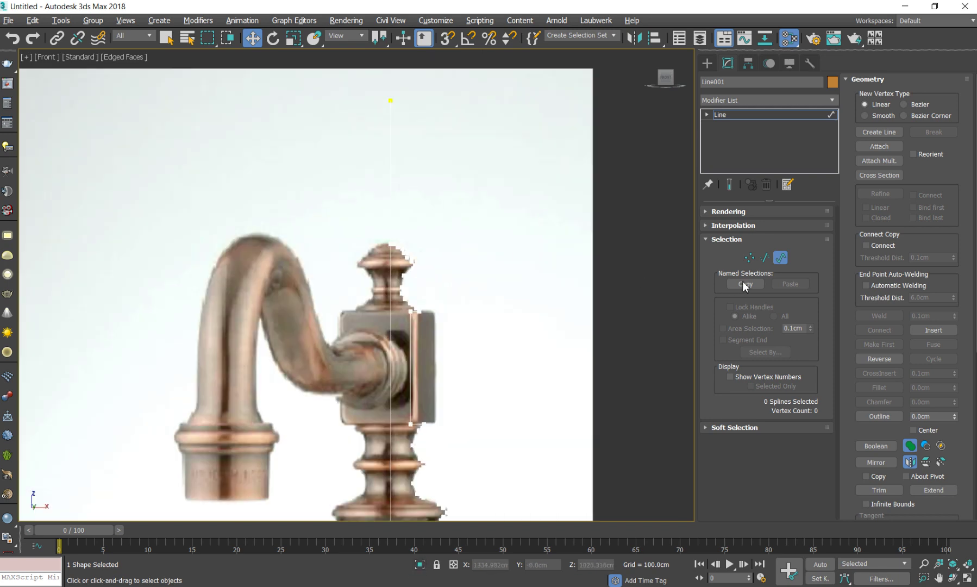
{"action": "left_click", "coordinate": [764, 257]}
{"action": "left_click", "coordinate": [390, 171]}
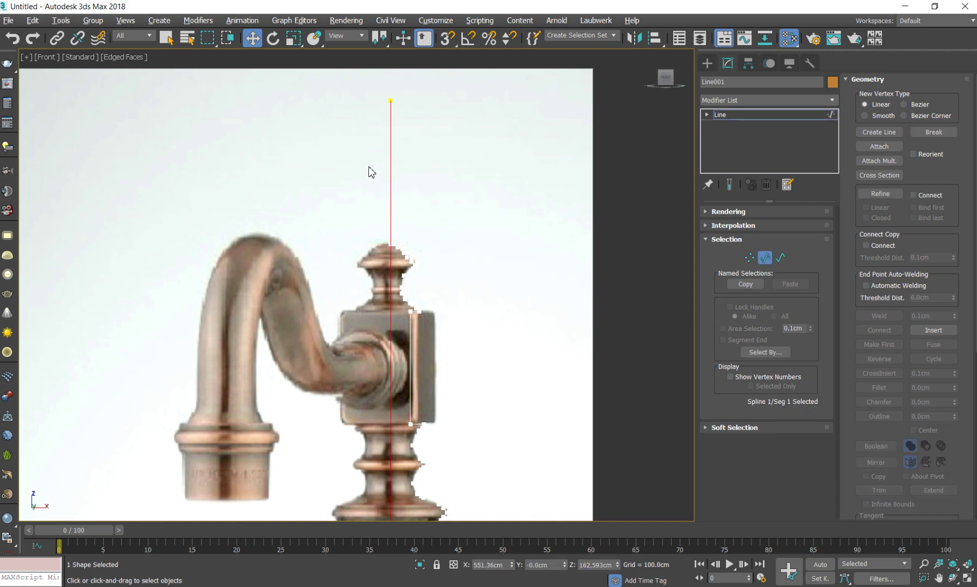
{"action": "scroll", "coordinate": [418, 258], "scroll_direction": "down", "scroll_amount": 1}
{"action": "middle_click_drag", "start_coordinate": [418, 258], "coordinate": [436, 202]}
{"action": "left_click", "coordinate": [433, 219]}
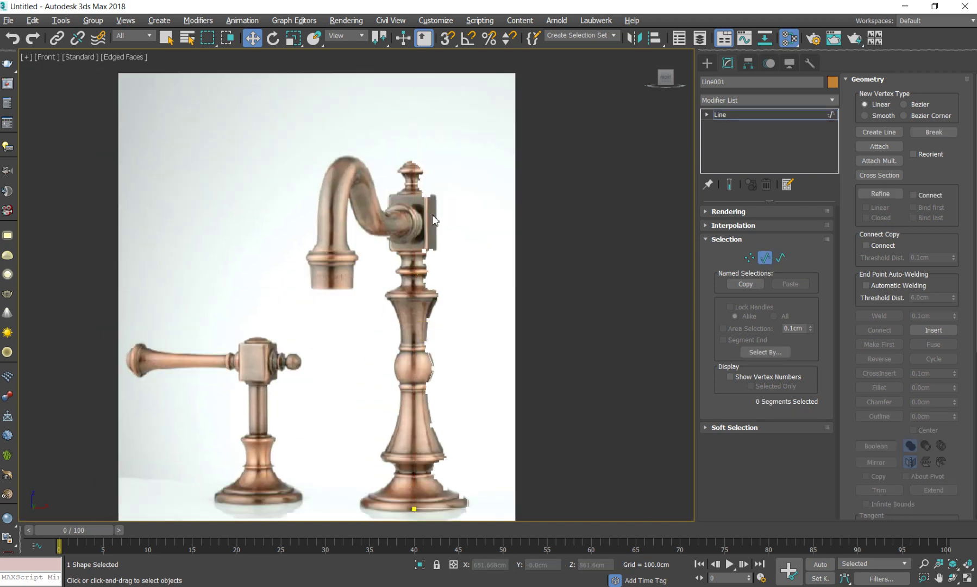
{"action": "scroll", "coordinate": [465, 457], "scroll_direction": "up", "scroll_amount": 2}
{"action": "scroll", "coordinate": [486, 440], "scroll_direction": "up", "scroll_amount": 3}
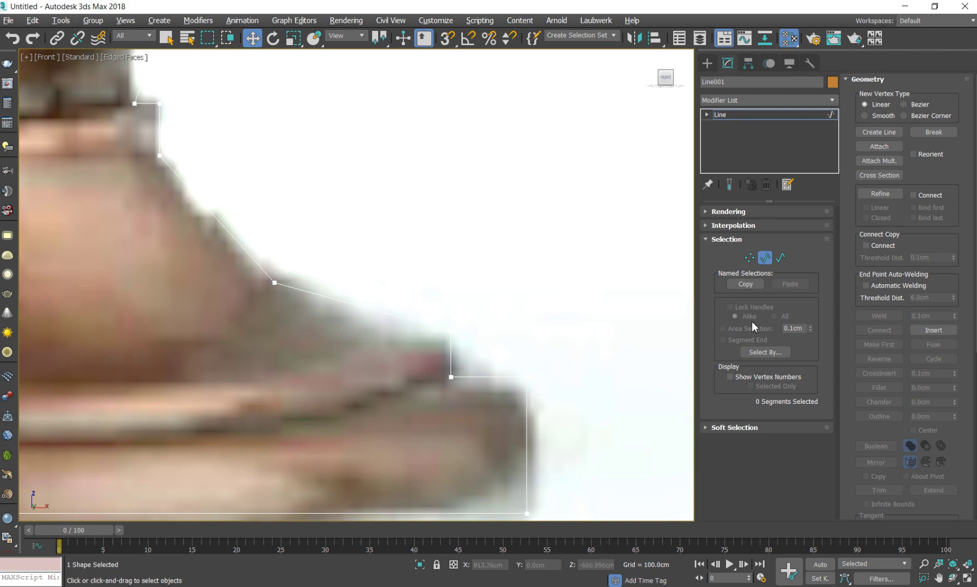
Step: Switch Line001 to Vertex sub-object level, zoomed on the base profile corners
{"action": "left_click", "coordinate": [749, 258]}
{"action": "scroll", "coordinate": [640, 366], "scroll_direction": "down", "scroll_amount": 5}
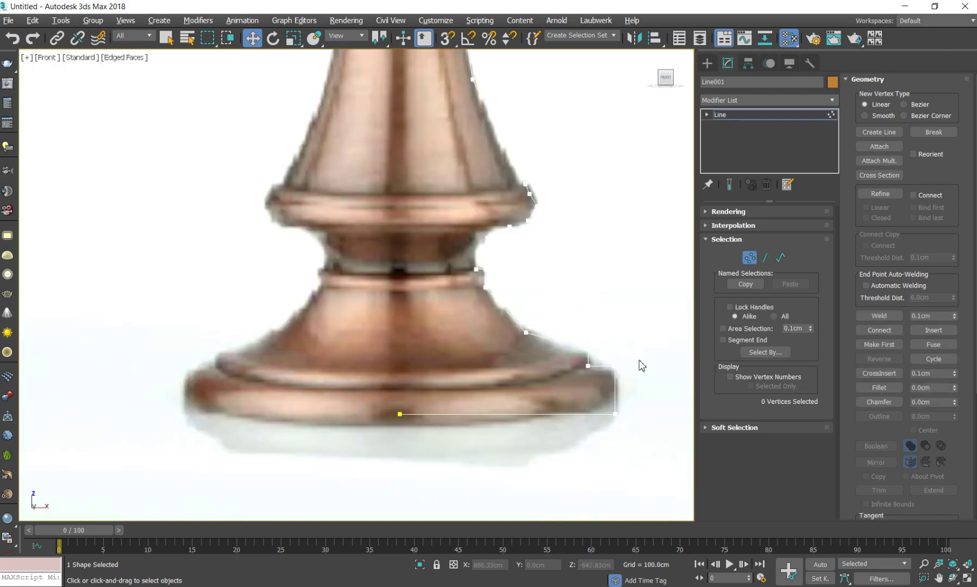
{"action": "scroll", "coordinate": [597, 337], "scroll_direction": "down", "scroll_amount": 3}
{"action": "scroll", "coordinate": [536, 305], "scroll_direction": "down", "scroll_amount": 3}
{"action": "scroll", "coordinate": [474, 264], "scroll_direction": "up", "scroll_amount": 5}
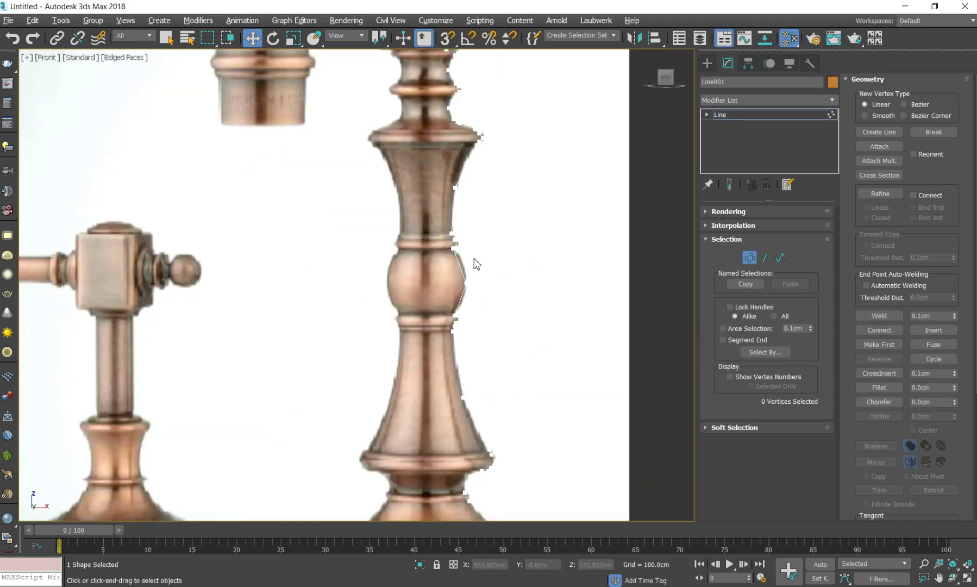
{"action": "scroll", "coordinate": [484, 280], "scroll_direction": "up", "scroll_amount": 2}
{"action": "scroll", "coordinate": [491, 245], "scroll_direction": "up", "scroll_amount": 3}
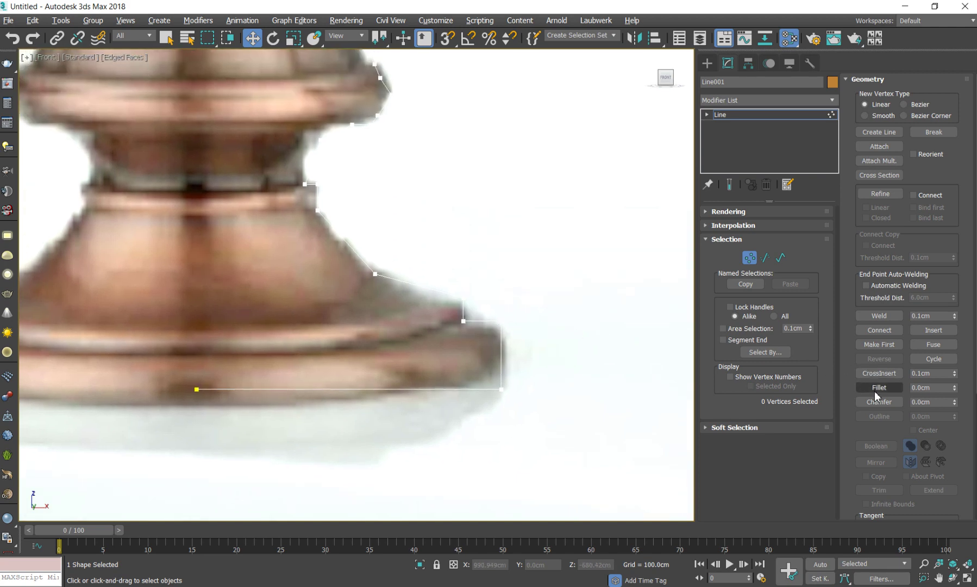
Step: Fillet the base's outer corner vertex into a curve
{"action": "left_click", "coordinate": [876, 389]}
{"action": "scroll", "coordinate": [489, 272], "scroll_direction": "up", "scroll_amount": 2}
{"action": "scroll", "coordinate": [479, 281], "scroll_direction": "up", "scroll_amount": 2}
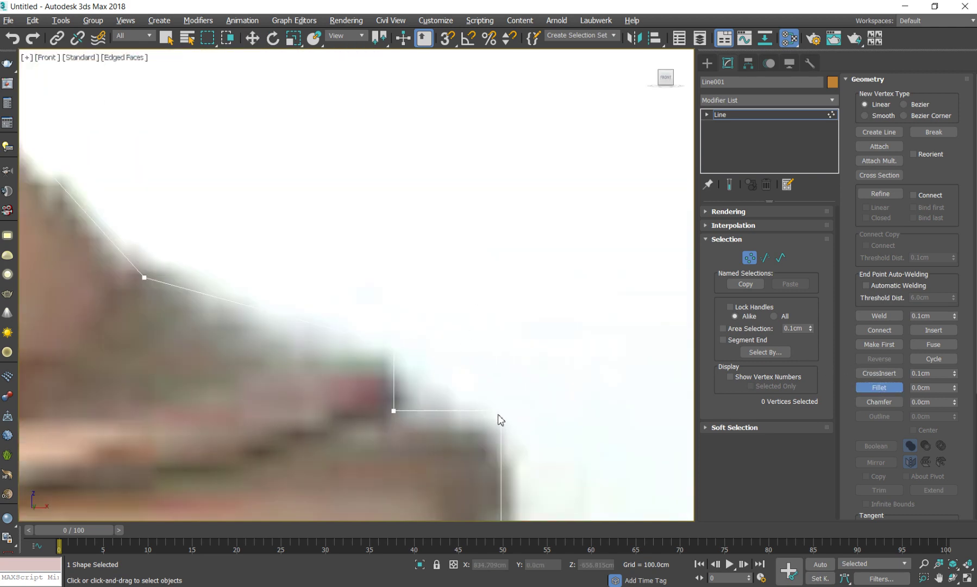
{"action": "left_click_drag", "start_coordinate": [501, 411], "coordinate": [514, 326]}
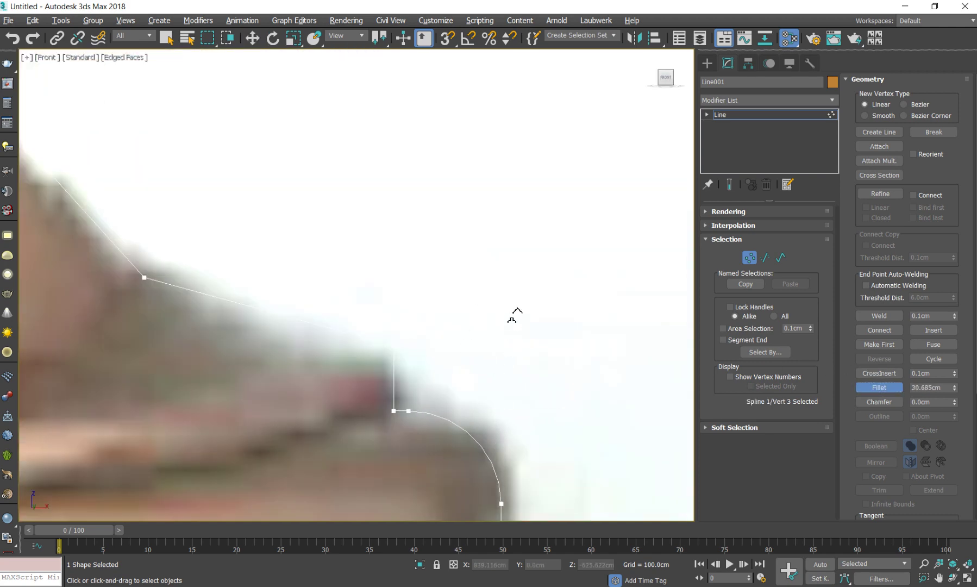
{"action": "middle_click_drag", "start_coordinate": [404, 347], "coordinate": [495, 387]}
{"action": "scroll", "coordinate": [403, 321], "scroll_direction": "up", "scroll_amount": 3}
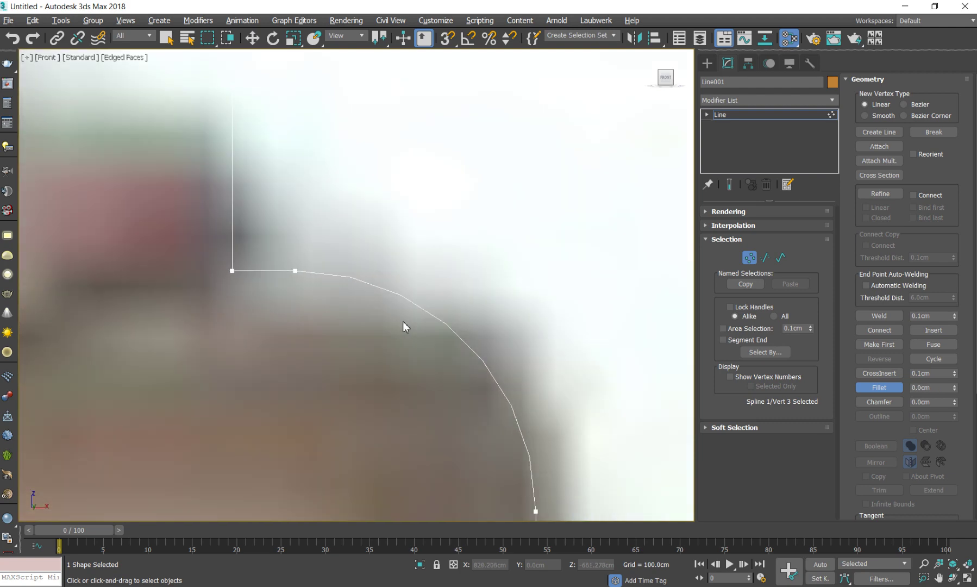
{"action": "scroll", "coordinate": [400, 318], "scroll_direction": "down", "scroll_amount": 1}
{"action": "middle_click_drag", "start_coordinate": [399, 319], "coordinate": [396, 296]}
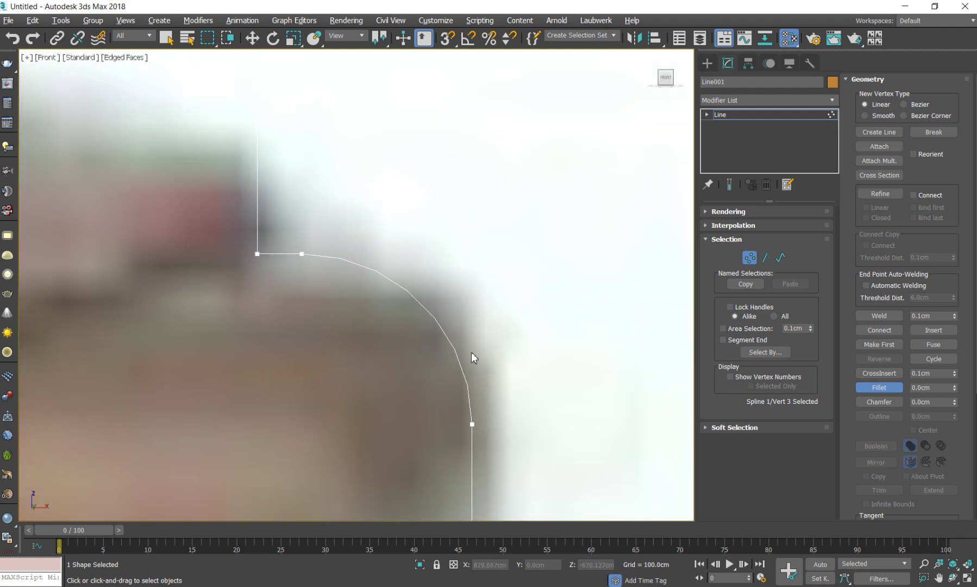
Step: Set the spline interpolation to Adaptive for smooth curves
{"action": "left_click", "coordinate": [743, 225]}
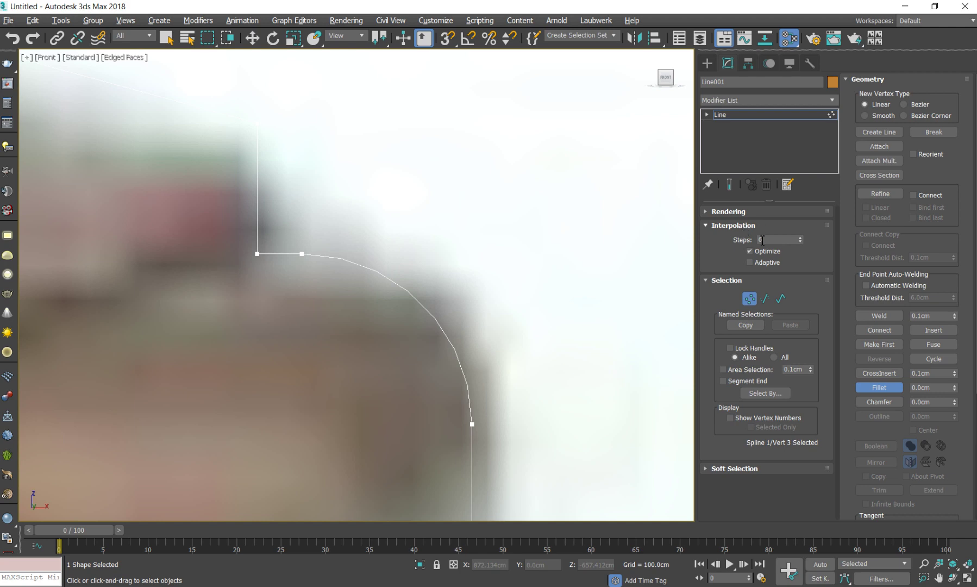
{"action": "left_click", "coordinate": [751, 262]}
{"action": "left_click", "coordinate": [743, 225]}
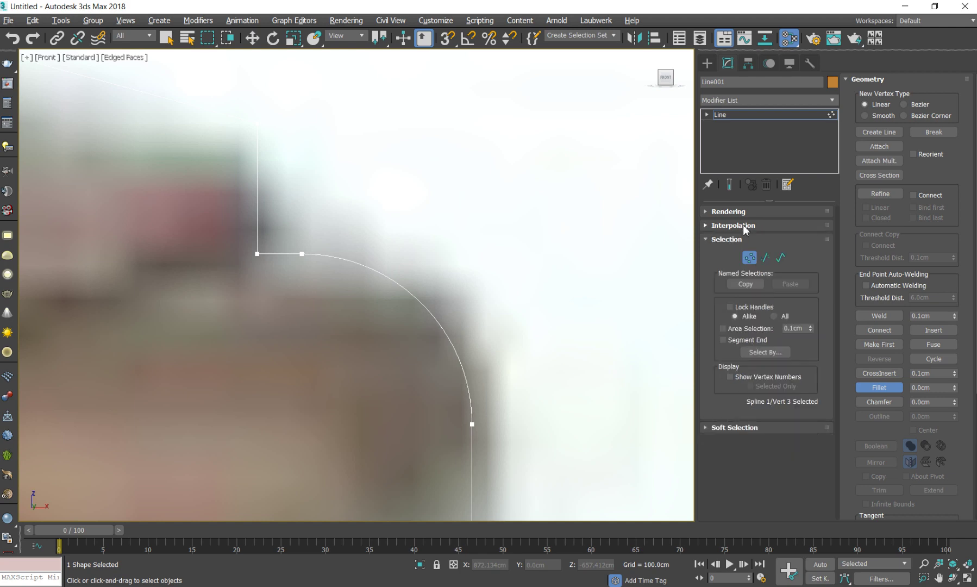
{"action": "middle_click_drag", "start_coordinate": [226, 208], "coordinate": [471, 397]}
{"action": "scroll", "coordinate": [471, 398], "scroll_direction": "down", "scroll_amount": 2}
Step: Fillet the next corner vertex into a curve
{"action": "left_click", "coordinate": [495, 359]}
{"action": "left_click_drag", "start_coordinate": [495, 359], "coordinate": [483, 308]}
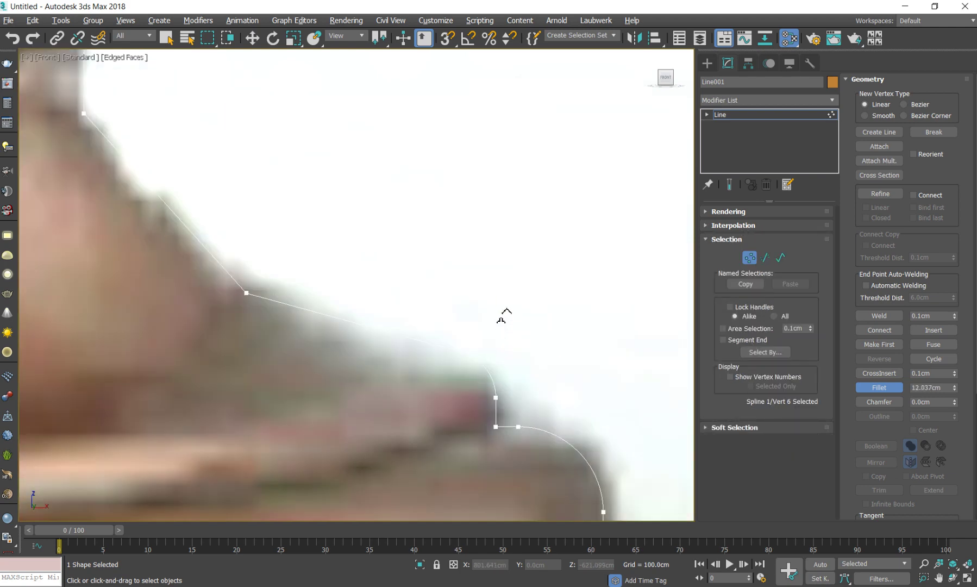
{"action": "middle_click_drag", "start_coordinate": [228, 319], "coordinate": [383, 392]}
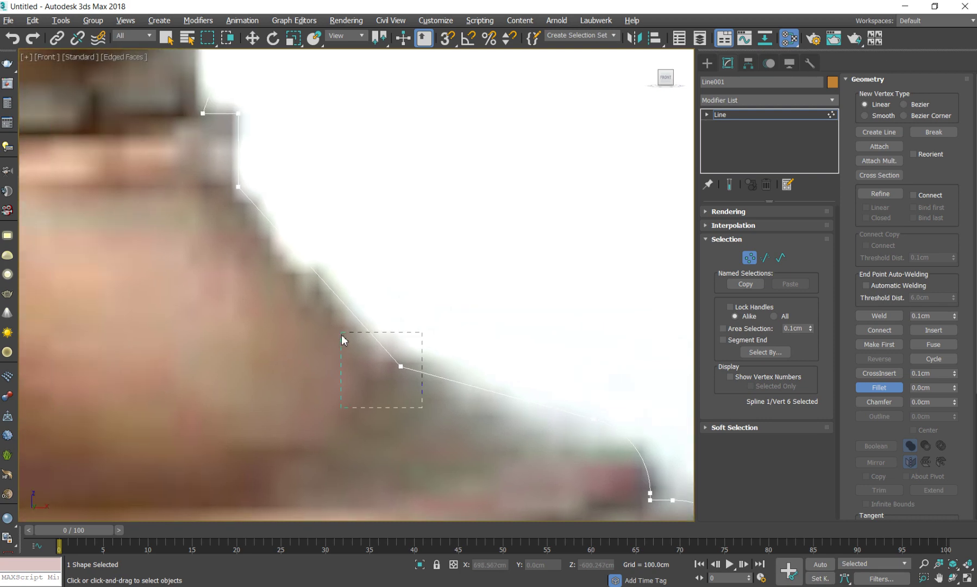
Step: Make vertex 8 on the sloping edge Smooth and raise it to match the reference
{"action": "left_click_drag", "start_coordinate": [421, 407], "coordinate": [341, 333]}
{"action": "right_click", "coordinate": [327, 301]}
{"action": "left_click", "coordinate": [323, 248]}
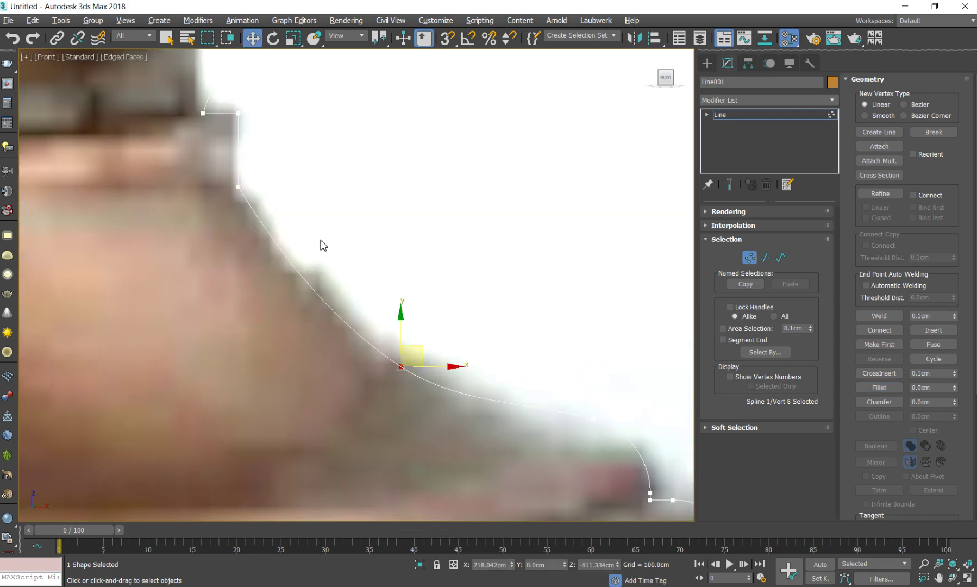
{"action": "left_click_drag", "start_coordinate": [420, 350], "coordinate": [424, 327]}
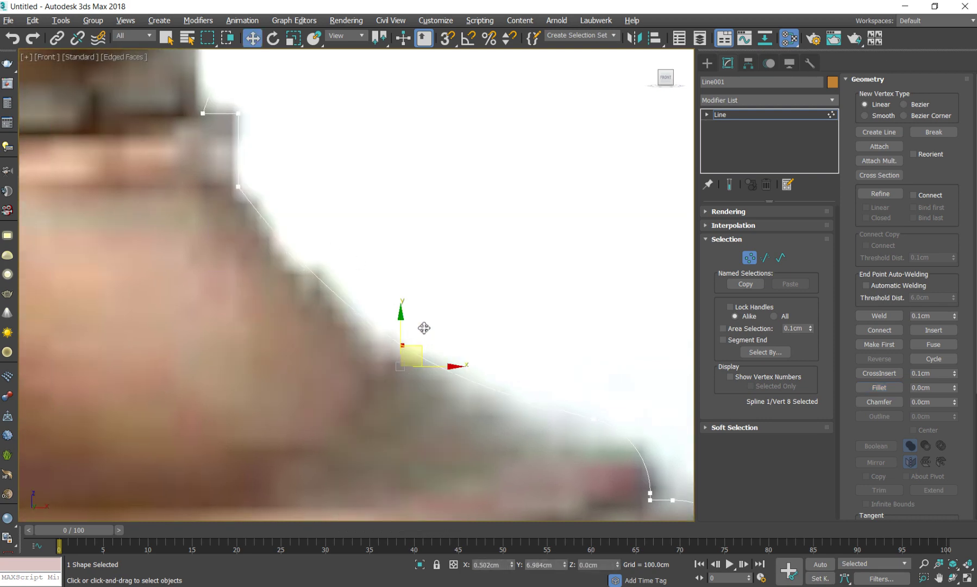
Step: Zoom to the lower curved corner and activate Chamfer
{"action": "mouse_move", "coordinate": [423, 327]}
{"action": "middle_mouse_down"}
{"action": "mouse_move", "coordinate": [362, 321]}
{"action": "mouse_move", "coordinate": [332, 280]}
{"action": "middle_mouse_up"}
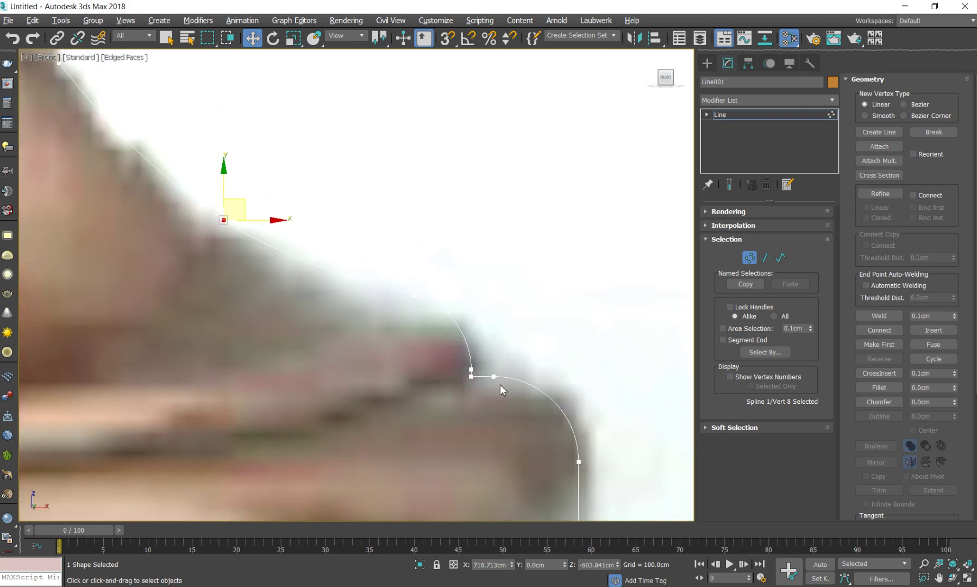
{"action": "scroll", "coordinate": [478, 326], "scroll_direction": "up", "scroll_amount": 3}
{"action": "scroll", "coordinate": [429, 337], "scroll_direction": "up", "scroll_amount": 4}
{"action": "scroll", "coordinate": [434, 350], "scroll_direction": "up", "scroll_amount": 2}
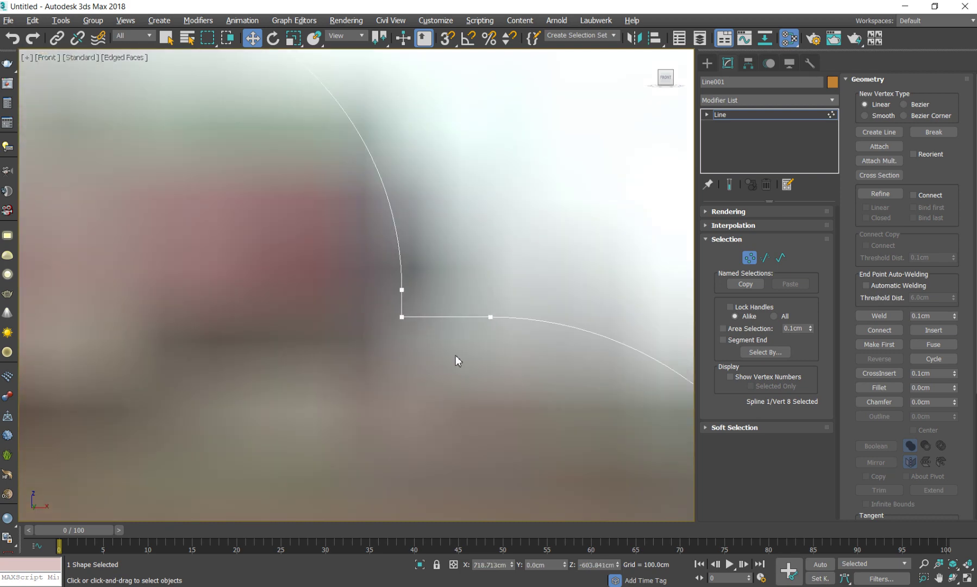
{"action": "left_click", "coordinate": [869, 404]}
{"action": "scroll", "coordinate": [391, 334], "scroll_direction": "up", "scroll_amount": 4}
Step: Chamfer a corner vertex of the faucet spline into a bevel
{"action": "scroll", "coordinate": [361, 337], "scroll_direction": "up", "scroll_amount": 2}
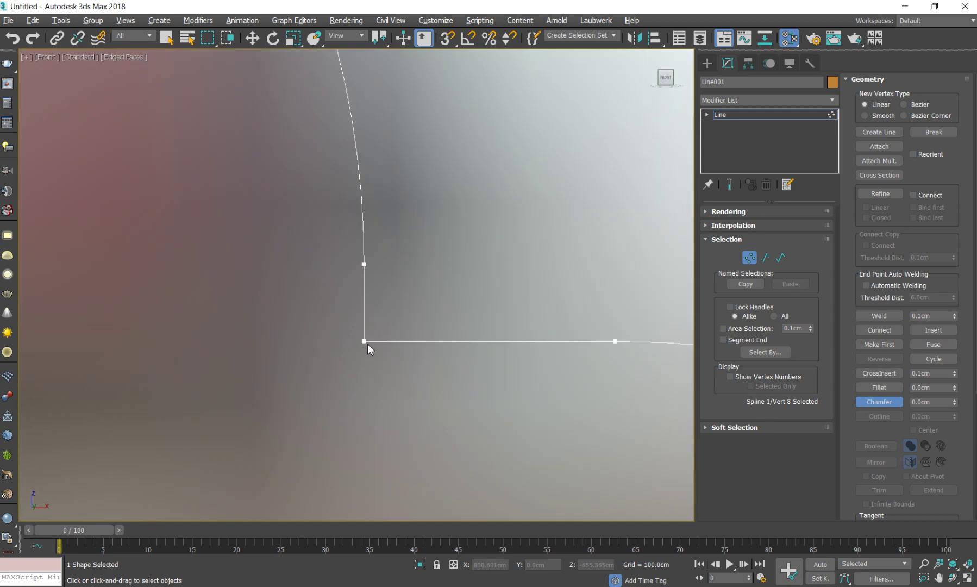
{"action": "left_click_drag", "start_coordinate": [366, 340], "coordinate": [375, 327]}
{"action": "scroll", "coordinate": [417, 337], "scroll_direction": "down", "scroll_amount": 2}
{"action": "scroll", "coordinate": [428, 344], "scroll_direction": "down", "scroll_amount": 3}
{"action": "scroll", "coordinate": [428, 343], "scroll_direction": "down", "scroll_amount": 3}
{"action": "scroll", "coordinate": [271, 243], "scroll_direction": "up", "scroll_amount": 1}
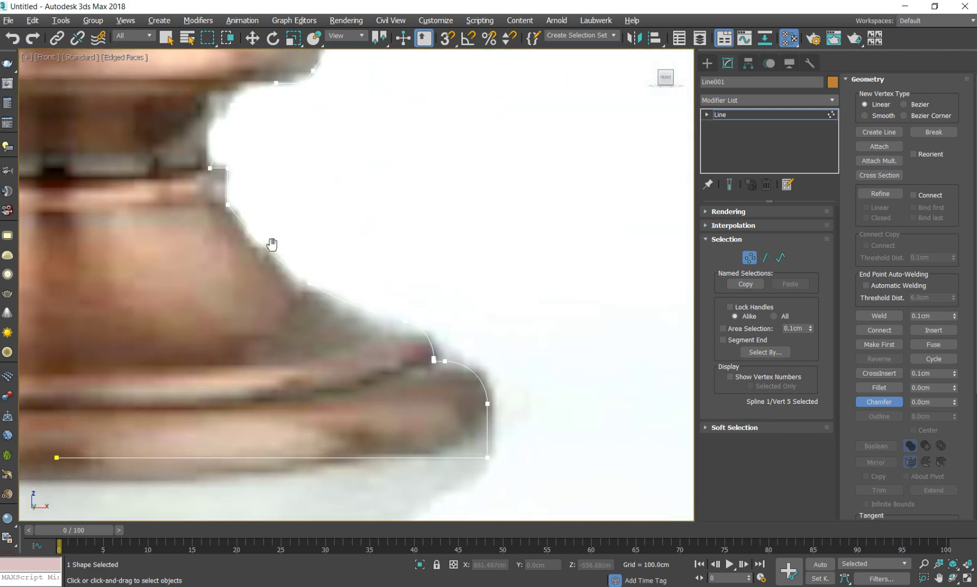
{"action": "scroll", "coordinate": [380, 304], "scroll_direction": "up", "scroll_amount": 3}
Step: Delete the stray vertex on the edge near the rim
{"action": "key", "text": "w"}
{"action": "middle_click_drag", "start_coordinate": [415, 343], "coordinate": [470, 353]}
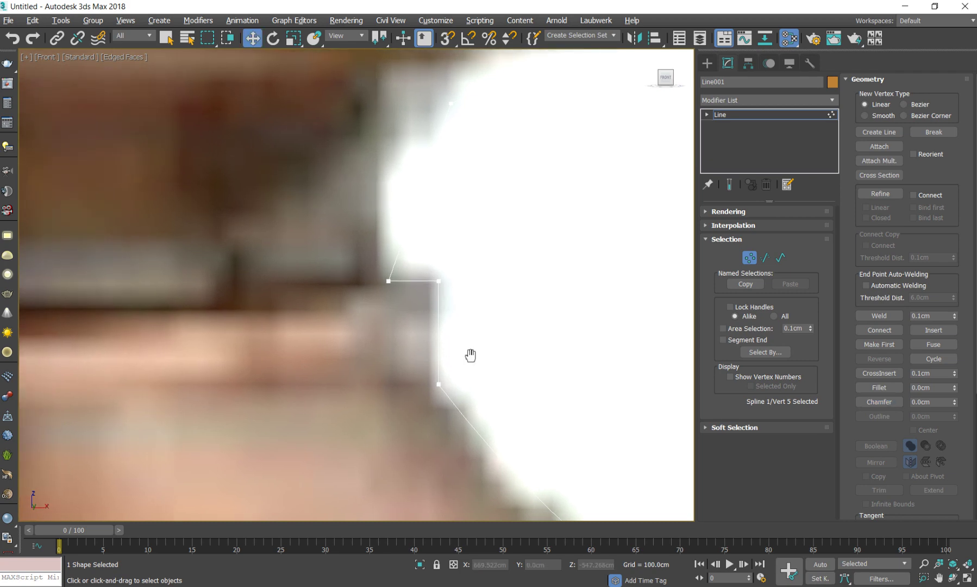
{"action": "scroll", "coordinate": [472, 304], "scroll_direction": "up", "scroll_amount": 2}
{"action": "scroll", "coordinate": [455, 293], "scroll_direction": "down", "scroll_amount": 3}
{"action": "middle_click_drag", "start_coordinate": [456, 293], "coordinate": [440, 319]}
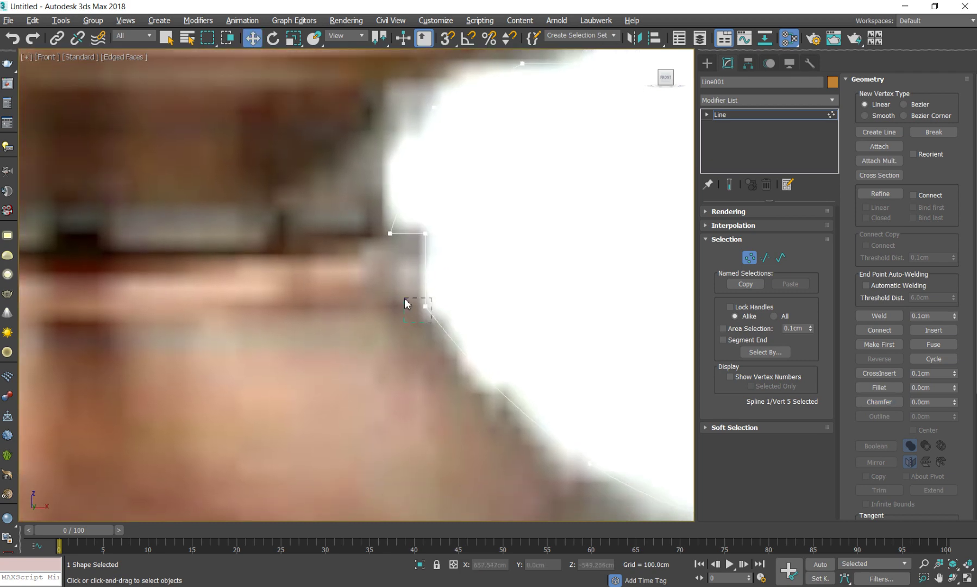
{"action": "left_click_drag", "start_coordinate": [405, 303], "coordinate": [405, 302]}
{"action": "key", "text": "Delete"}
Step: Move vertex 9 on the sloping edge up-left onto the reference outline
{"action": "scroll", "coordinate": [486, 318], "scroll_direction": "up", "scroll_amount": 1}
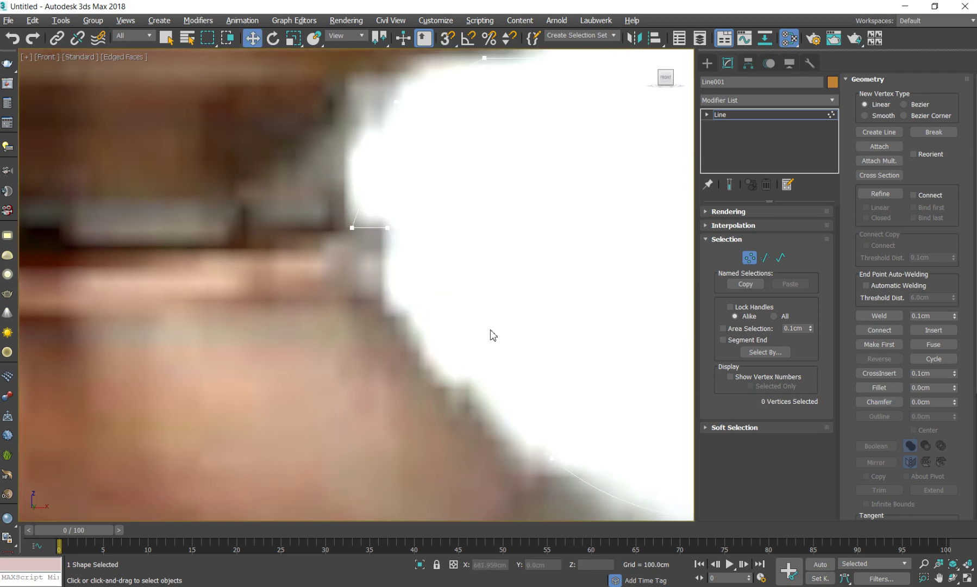
{"action": "scroll", "coordinate": [351, 241], "scroll_direction": "down", "scroll_amount": 2}
{"action": "scroll", "coordinate": [331, 277], "scroll_direction": "down", "scroll_amount": 2}
{"action": "left_click", "coordinate": [374, 305]}
{"action": "scroll", "coordinate": [385, 299], "scroll_direction": "up", "scroll_amount": 3}
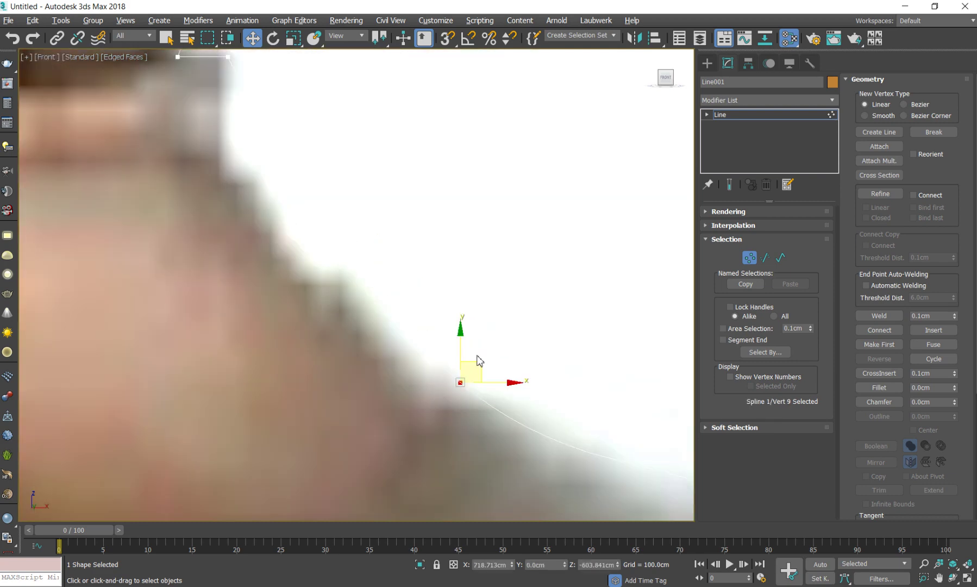
{"action": "left_click_drag", "start_coordinate": [477, 362], "coordinate": [426, 330]}
{"action": "scroll", "coordinate": [404, 326], "scroll_direction": "up", "scroll_amount": 2}
{"action": "scroll", "coordinate": [394, 270], "scroll_direction": "down", "scroll_amount": 2}
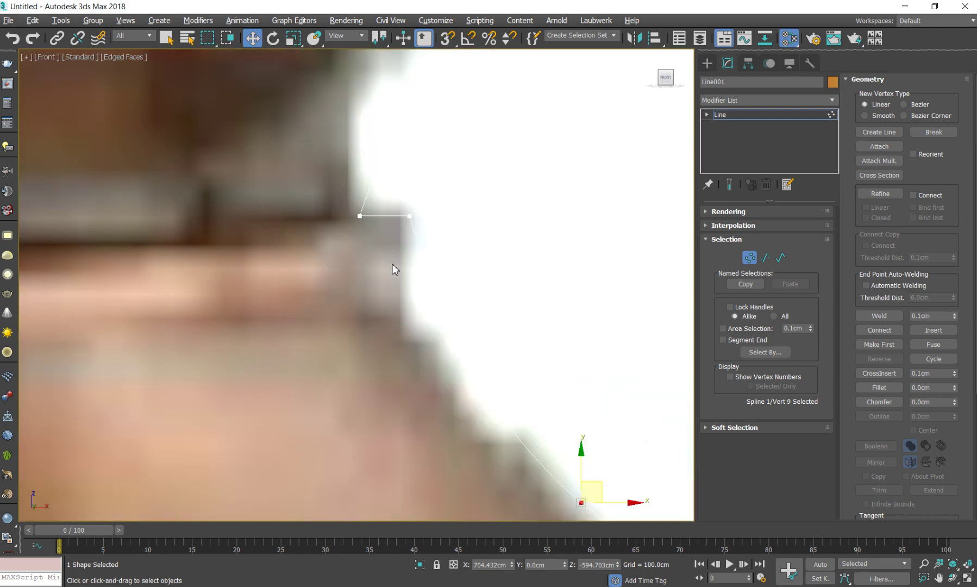
Step: Fillet another corner vertex into a rounded curve
{"action": "left_click", "coordinate": [856, 386]}
{"action": "left_click_drag", "start_coordinate": [410, 216], "coordinate": [419, 194]}
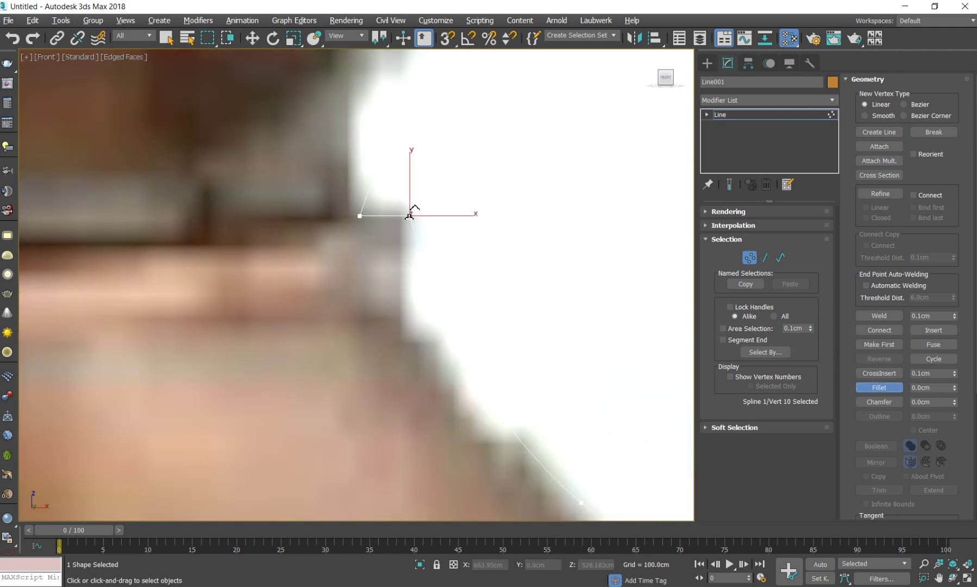
{"action": "scroll", "coordinate": [436, 256], "scroll_direction": "down", "scroll_amount": 5}
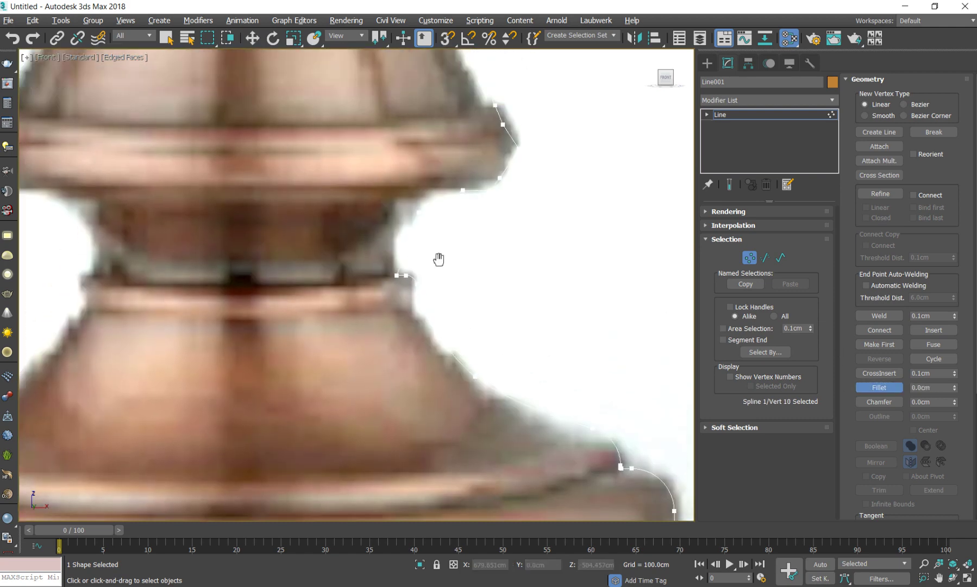
{"action": "scroll", "coordinate": [432, 251], "scroll_direction": "up", "scroll_amount": 5}
Step: Make the corner vertex below the rim Smooth and nudge it onto the outline
{"action": "left_click_drag", "start_coordinate": [432, 256], "coordinate": [365, 196]}
{"action": "right_click", "coordinate": [361, 213]}
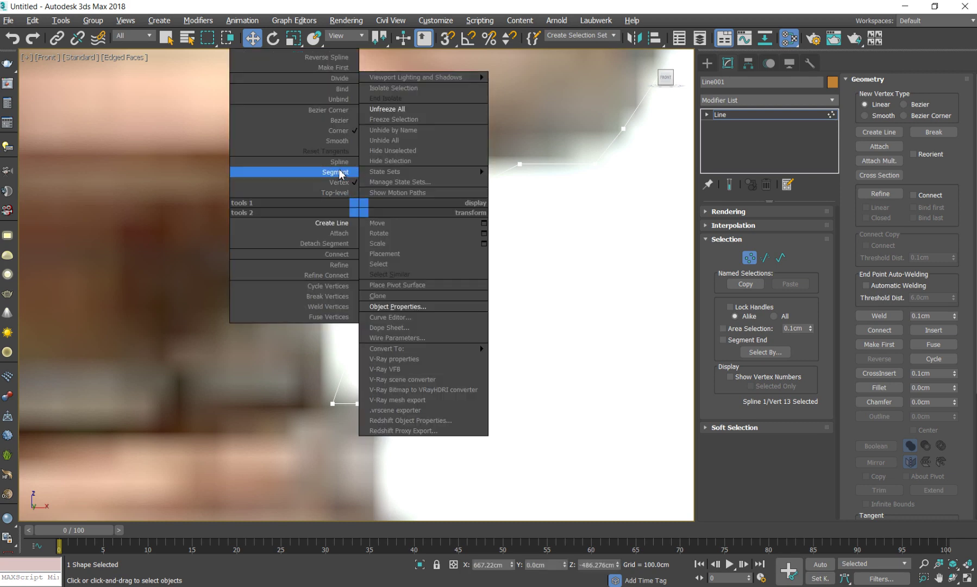
{"action": "left_click", "coordinate": [340, 141]}
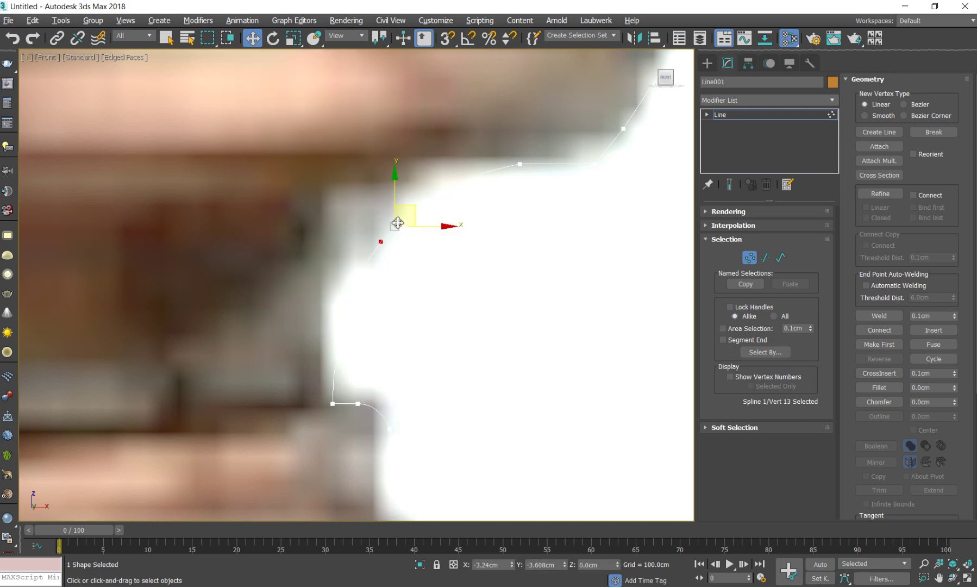
{"action": "left_click_drag", "start_coordinate": [411, 207], "coordinate": [399, 221]}
Step: Chamfer the next corner vertex into two points
{"action": "left_click", "coordinate": [879, 402]}
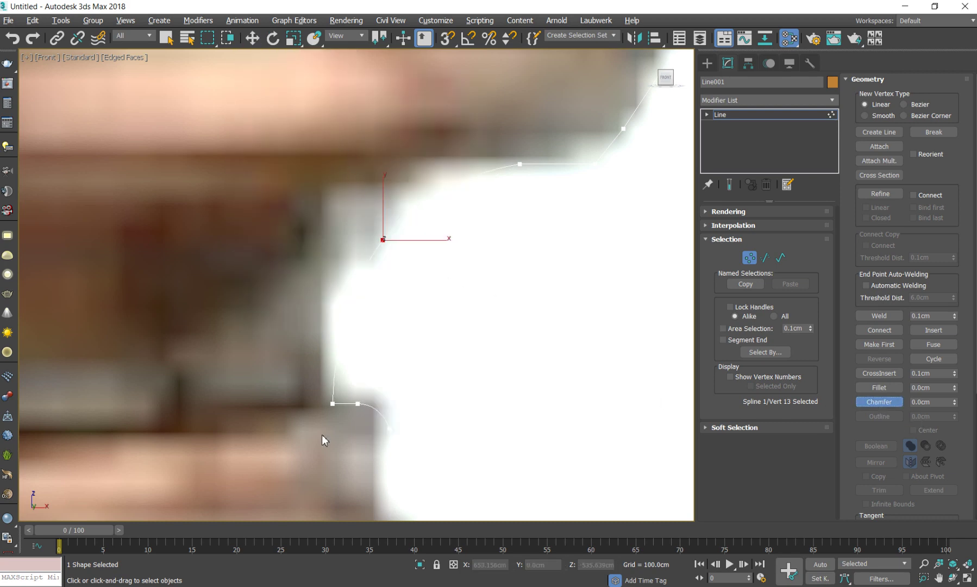
{"action": "left_click_drag", "start_coordinate": [333, 405], "coordinate": [334, 400]}
{"action": "mouse_move", "coordinate": [334, 401]}
{"action": "middle_mouse_down"}
{"action": "mouse_move", "coordinate": [379, 299]}
{"action": "mouse_move", "coordinate": [431, 257]}
{"action": "mouse_move", "coordinate": [497, 255]}
{"action": "mouse_move", "coordinate": [506, 338]}
{"action": "middle_mouse_up"}
{"action": "key", "text": "w"}
Step: Select vertices along the outer bulge and the whole spline, then return to Vertex level
{"action": "left_click", "coordinate": [474, 303]}
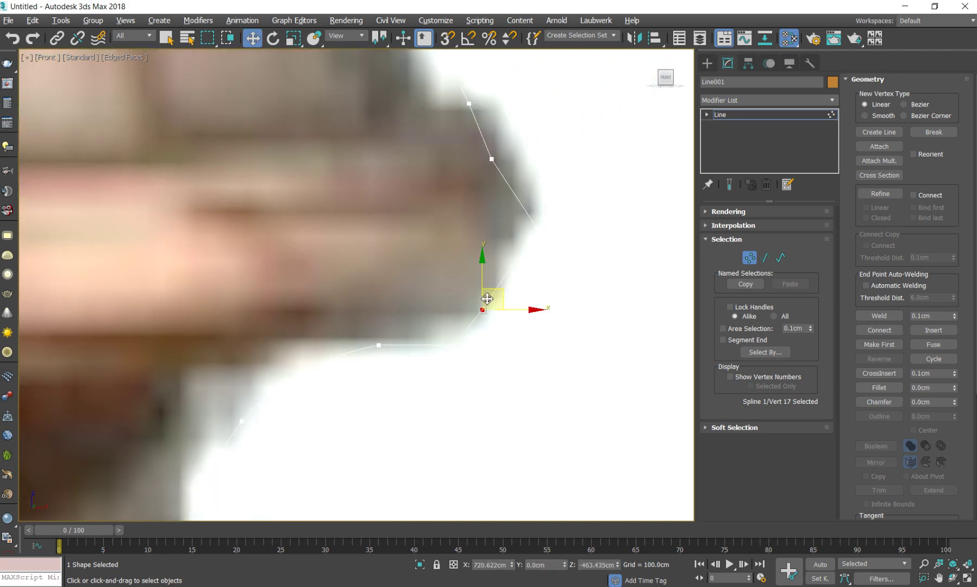
{"action": "middle_click_drag", "start_coordinate": [487, 298], "coordinate": [493, 325]}
{"action": "left_click_drag", "start_coordinate": [537, 304], "coordinate": [495, 254]}
{"action": "mouse_move", "coordinate": [522, 258]}
{"action": "middle_mouse_down"}
{"action": "mouse_move", "coordinate": [507, 326]}
{"action": "mouse_move", "coordinate": [473, 356]}
{"action": "middle_mouse_up"}
{"action": "left_click", "coordinate": [781, 261]}
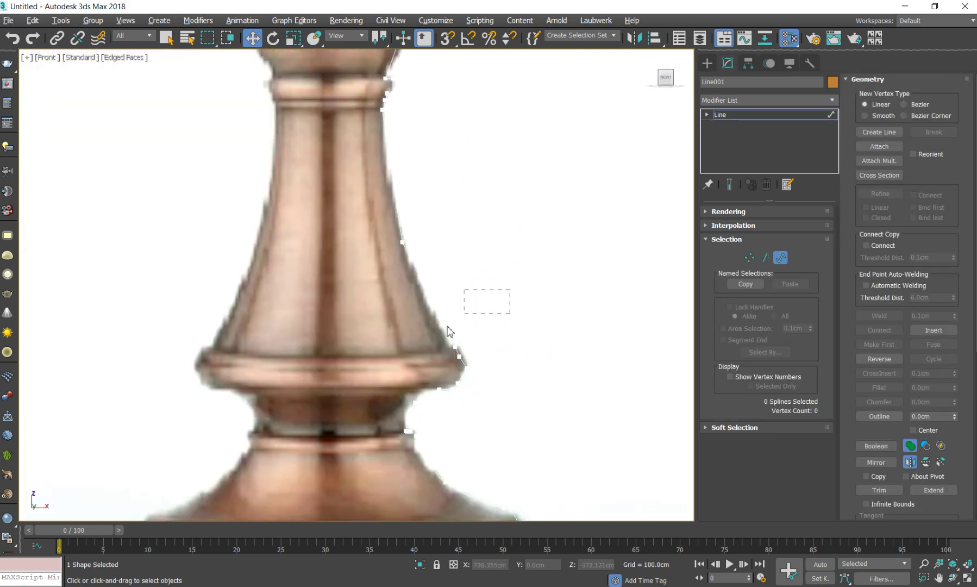
{"action": "left_click_drag", "start_coordinate": [510, 286], "coordinate": [450, 333]}
{"action": "scroll", "coordinate": [480, 367], "scroll_direction": "up", "scroll_amount": 2}
{"action": "scroll", "coordinate": [484, 364], "scroll_direction": "up", "scroll_amount": 2}
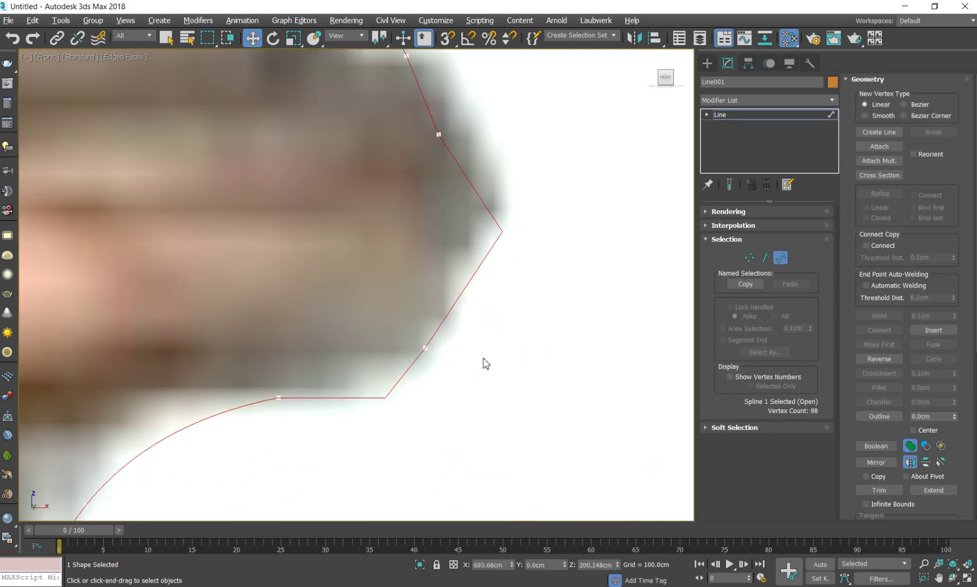
{"action": "scroll", "coordinate": [522, 369], "scroll_direction": "up", "scroll_amount": 2}
{"action": "left_click", "coordinate": [749, 257]}
Step: Make the bulge-tip vertex Smooth and nudge it to fit the outline
{"action": "left_click_drag", "start_coordinate": [516, 389], "coordinate": [447, 360]}
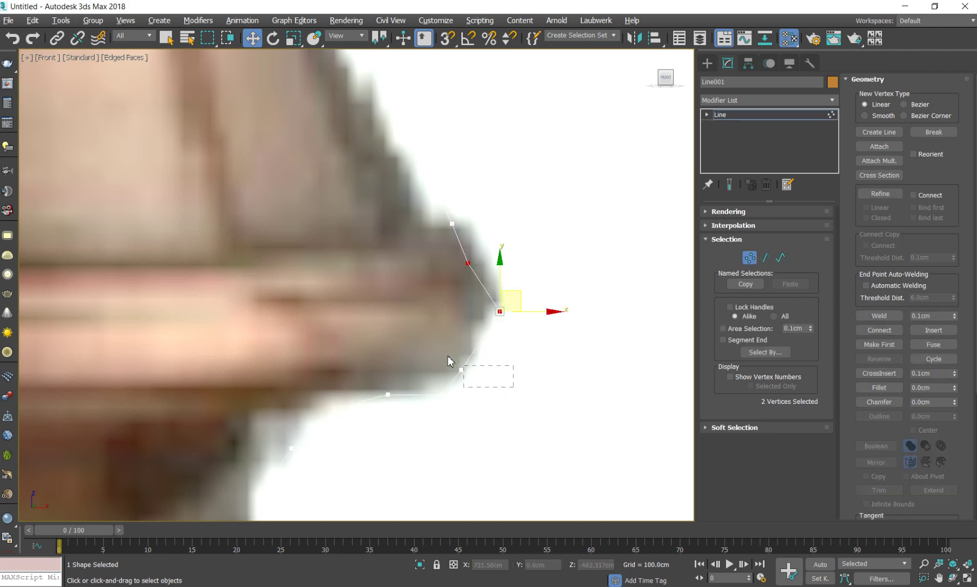
{"action": "left_click_drag", "start_coordinate": [481, 275], "coordinate": [449, 260]}
{"action": "left_click", "coordinate": [527, 361]}
{"action": "right_click", "coordinate": [527, 361]}
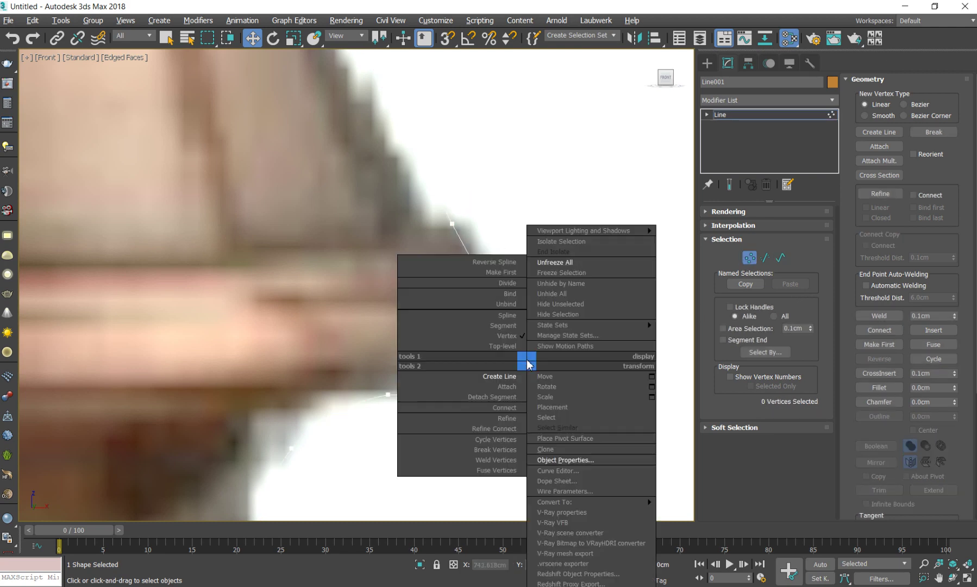
{"action": "left_click", "coordinate": [309, 368]}
{"action": "left_click_drag", "start_coordinate": [591, 358], "coordinate": [448, 298]}
{"action": "right_click", "coordinate": [448, 299]}
{"action": "left_click", "coordinate": [422, 229]}
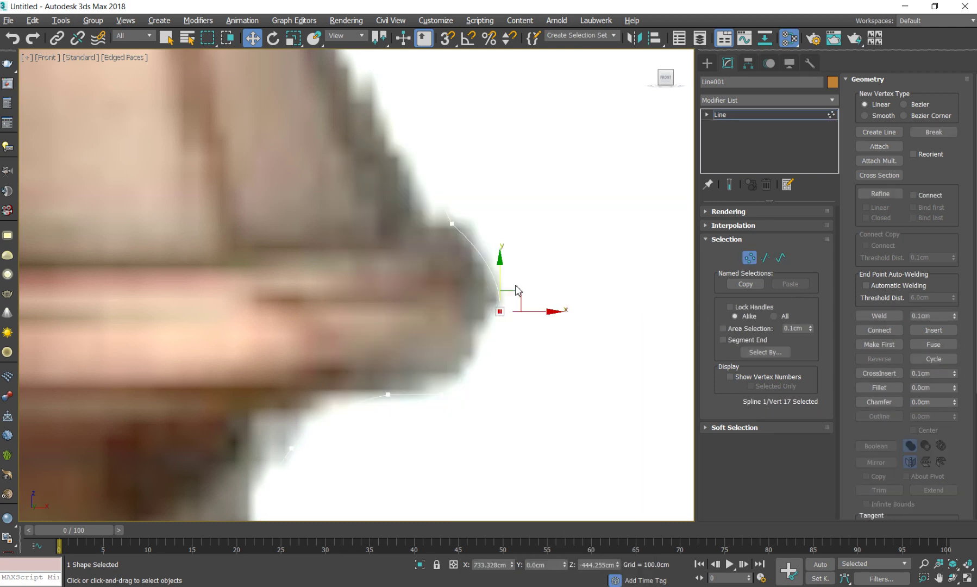
{"action": "left_click_drag", "start_coordinate": [517, 292], "coordinate": [515, 294]}
{"action": "scroll", "coordinate": [516, 296], "scroll_direction": "down", "scroll_amount": 2}
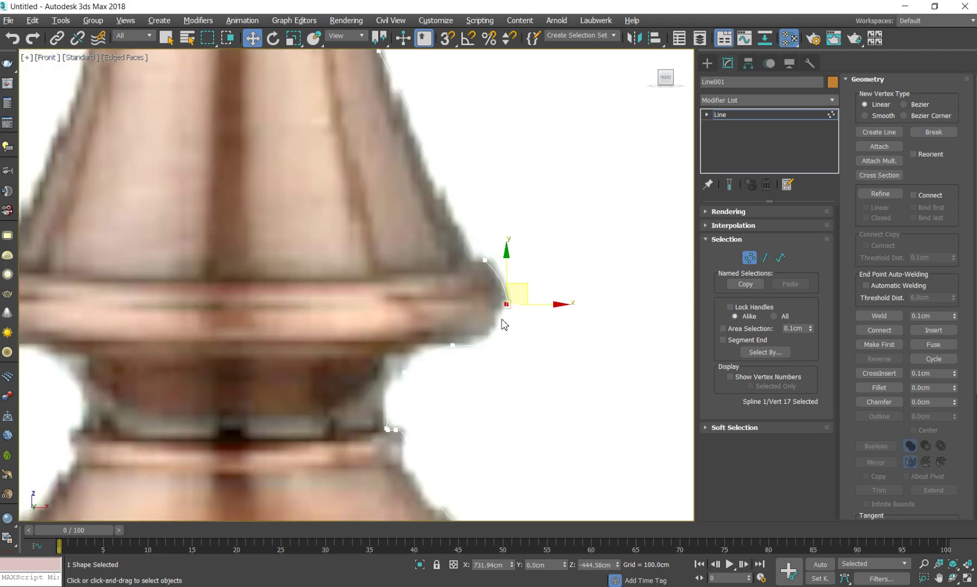
{"action": "scroll", "coordinate": [504, 324], "scroll_direction": "up", "scroll_amount": 5}
Step: Fillet the corner vertex near the bottom into an arc
{"action": "left_click", "coordinate": [877, 387]}
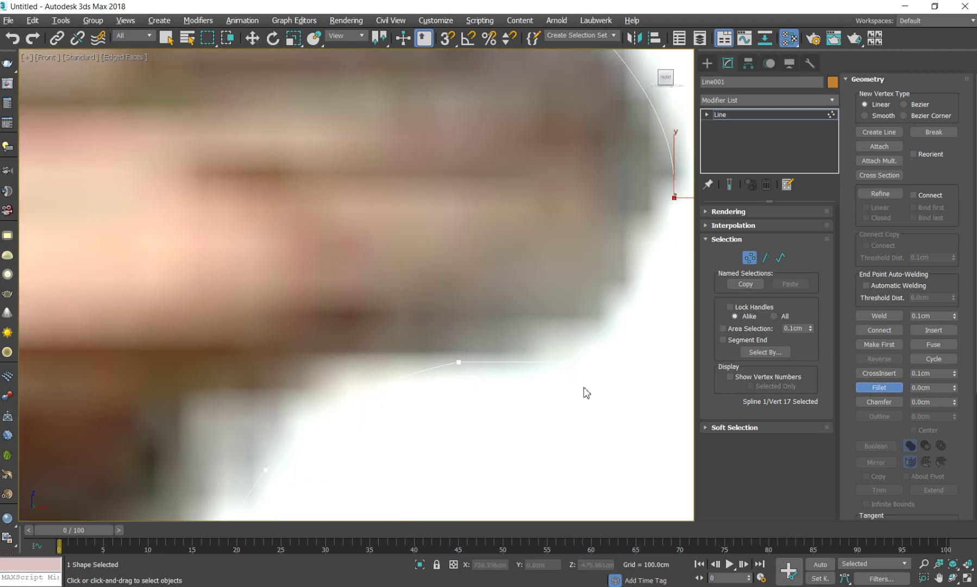
{"action": "left_click", "coordinate": [568, 374]}
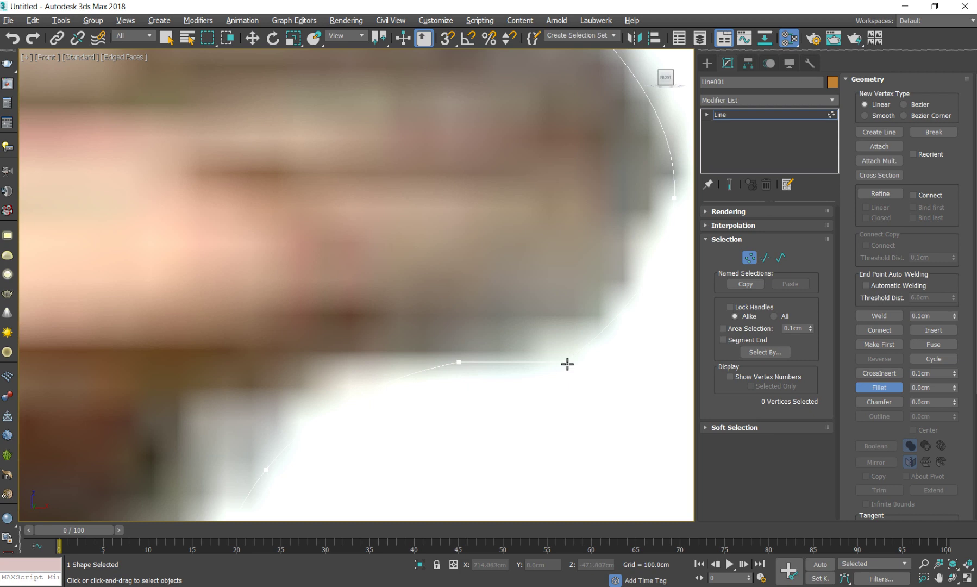
{"action": "left_click_drag", "start_coordinate": [567, 364], "coordinate": [581, 329]}
{"action": "scroll", "coordinate": [598, 337], "scroll_direction": "down", "scroll_amount": 4}
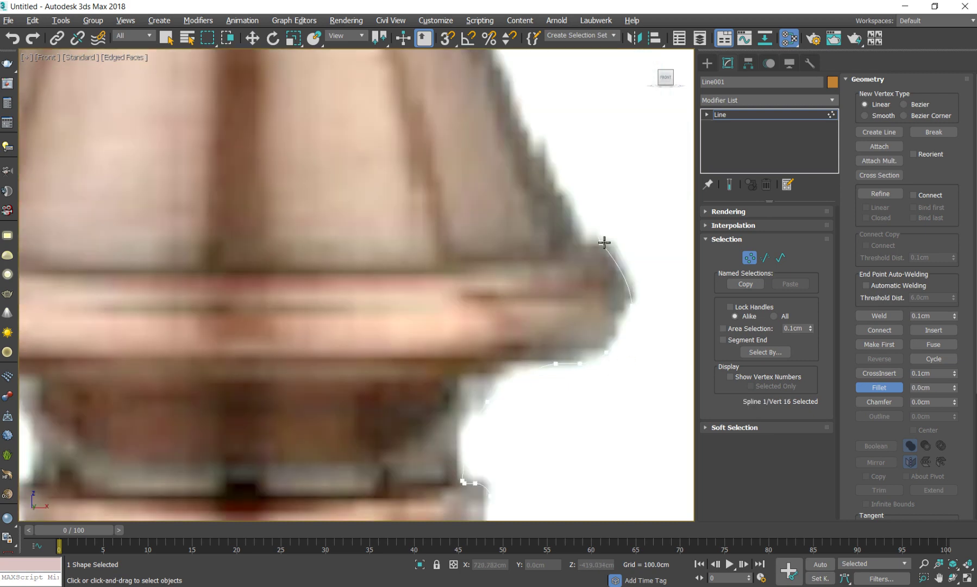
{"action": "scroll", "coordinate": [556, 345], "scroll_direction": "down", "scroll_amount": 2}
{"action": "scroll", "coordinate": [549, 370], "scroll_direction": "down", "scroll_amount": 1}
{"action": "scroll", "coordinate": [519, 384], "scroll_direction": "down", "scroll_amount": 1}
{"action": "scroll", "coordinate": [518, 383], "scroll_direction": "down", "scroll_amount": 1}
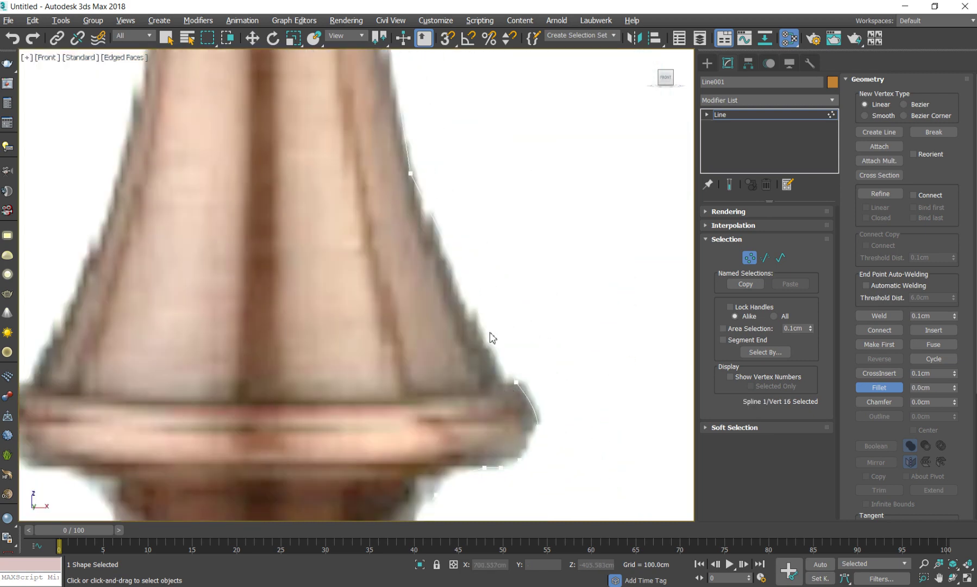
{"action": "key", "text": "w"}
{"action": "scroll", "coordinate": [445, 332], "scroll_direction": "down", "scroll_amount": 2}
{"action": "scroll", "coordinate": [456, 334], "scroll_direction": "up", "scroll_amount": 1}
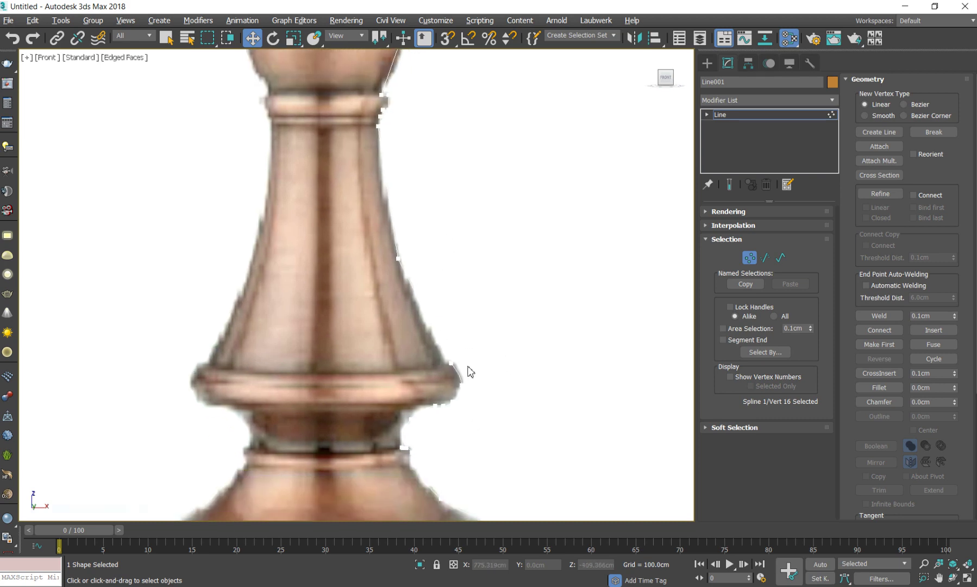
{"action": "scroll", "coordinate": [449, 334], "scroll_direction": "up", "scroll_amount": 3}
{"action": "scroll", "coordinate": [437, 340], "scroll_direction": "up", "scroll_amount": 2}
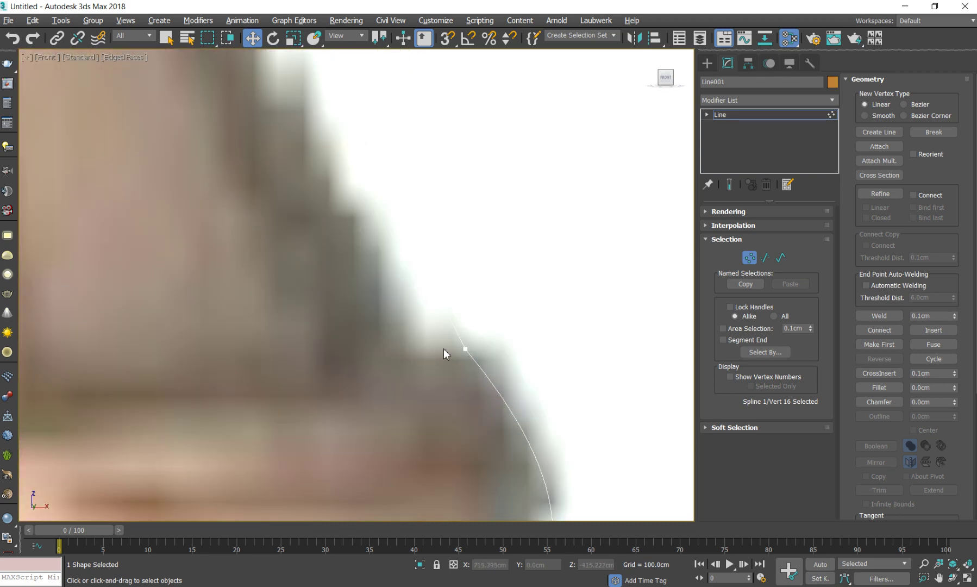
{"action": "scroll", "coordinate": [443, 350], "scroll_direction": "down", "scroll_amount": 2}
{"action": "scroll", "coordinate": [431, 359], "scroll_direction": "down", "scroll_amount": 2}
Step: Select the whole profile spline, then toggle Refine at Vertex level
{"action": "left_click", "coordinate": [780, 257]}
{"action": "left_click_drag", "start_coordinate": [475, 284], "coordinate": [408, 362]}
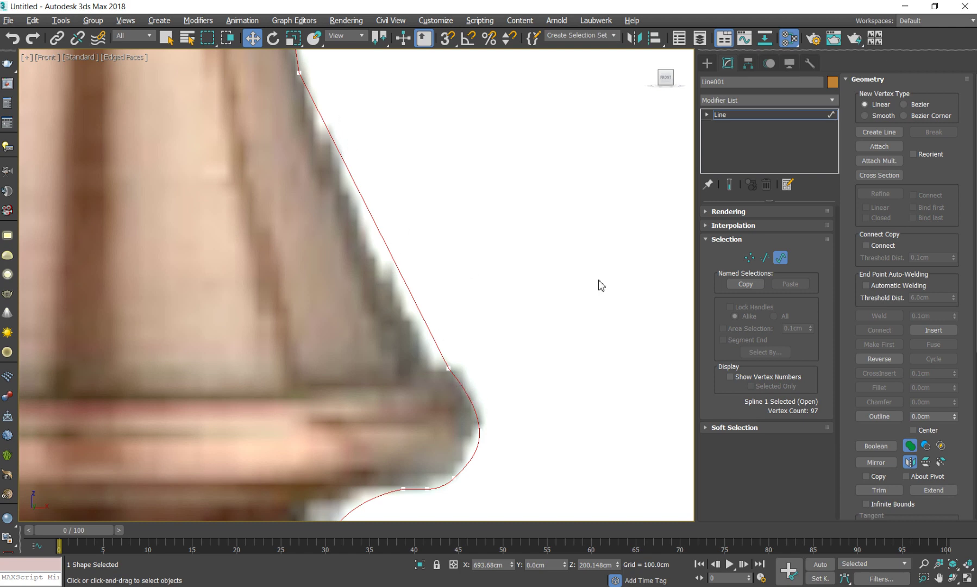
{"action": "left_click", "coordinate": [749, 258]}
{"action": "left_click", "coordinate": [878, 195]}
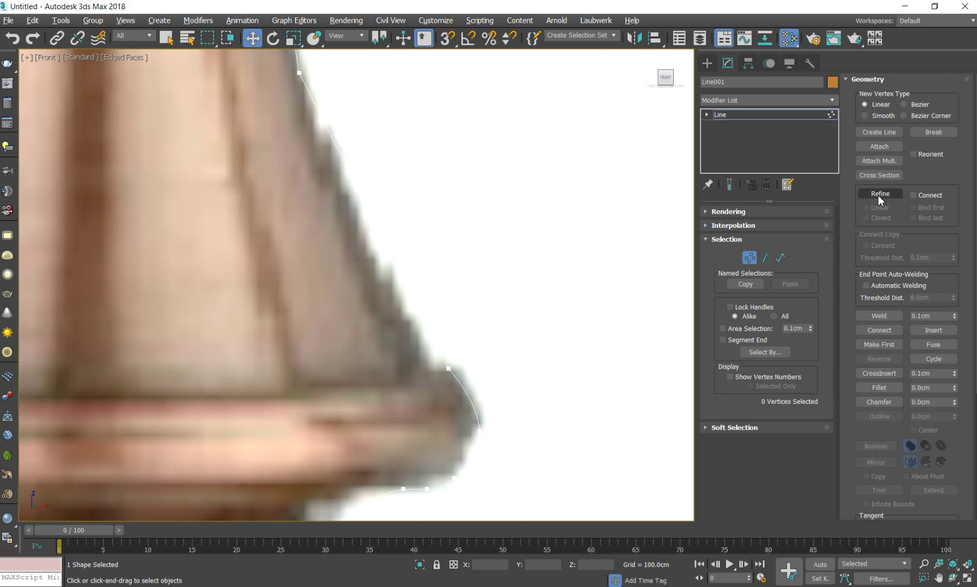
{"action": "left_click", "coordinate": [878, 196]}
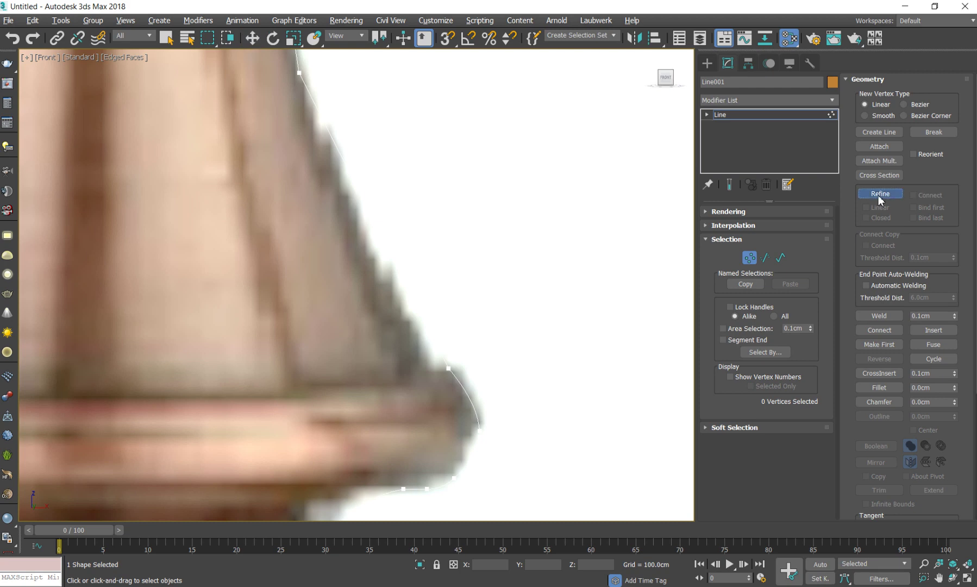
{"action": "key", "text": "w"}
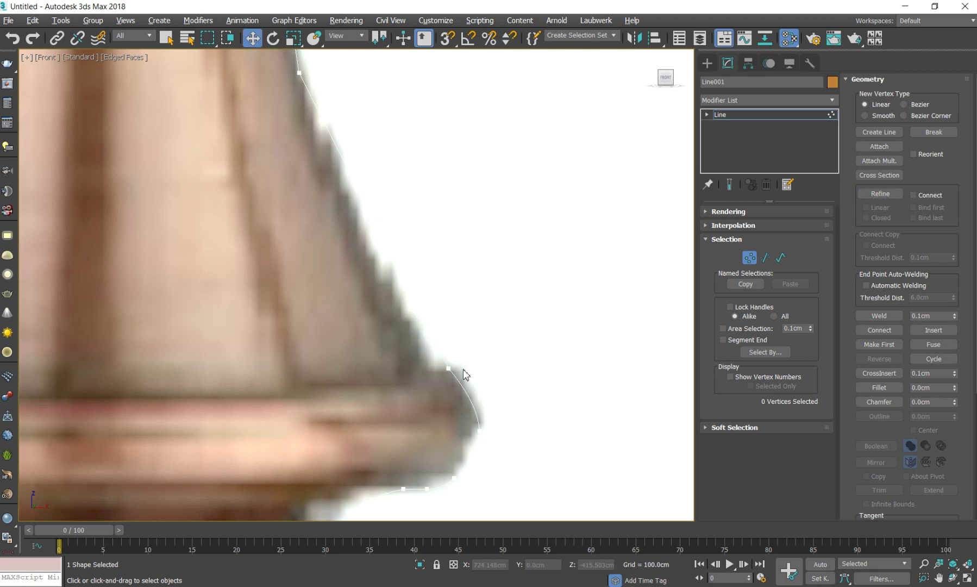
Step: Move vertex 20 on the flared lower edge onto the reference edge
{"action": "scroll", "coordinate": [435, 366], "scroll_direction": "up", "scroll_amount": 3}
{"action": "left_click", "coordinate": [450, 334]}
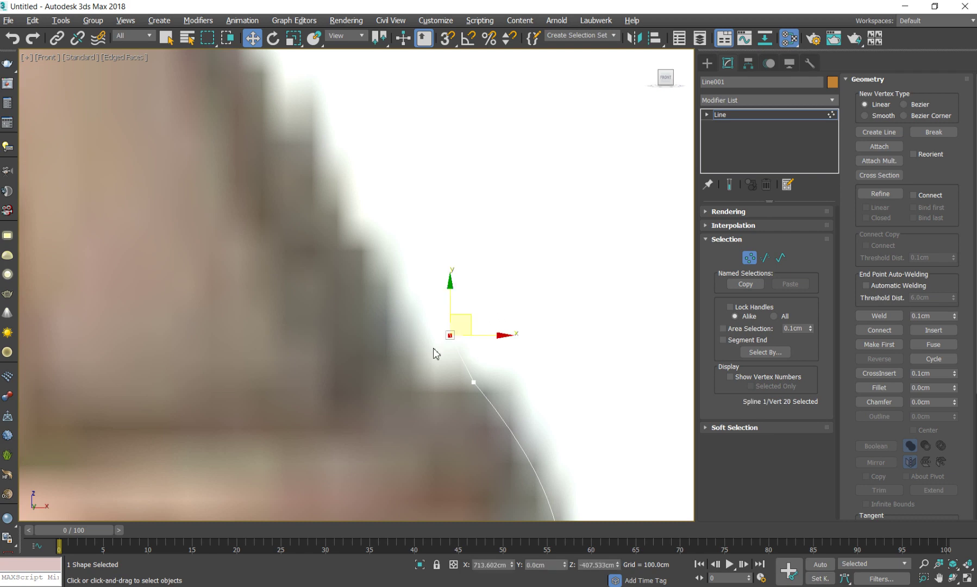
{"action": "left_click_drag", "start_coordinate": [470, 319], "coordinate": [449, 361]}
{"action": "scroll", "coordinate": [458, 391], "scroll_direction": "up", "scroll_amount": 2}
{"action": "scroll", "coordinate": [473, 392], "scroll_direction": "down", "scroll_amount": 2}
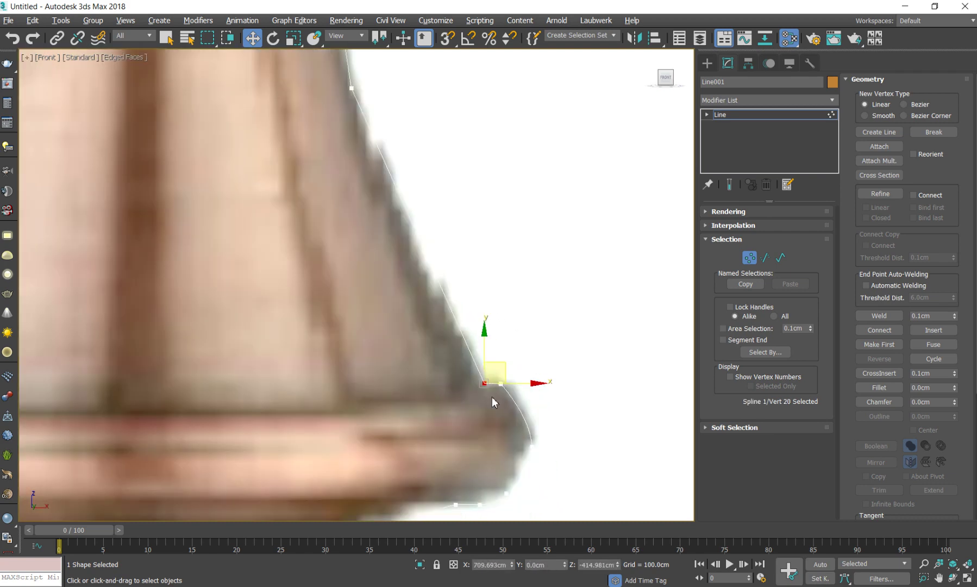
{"action": "scroll", "coordinate": [497, 397], "scroll_direction": "down", "scroll_amount": 1}
{"action": "scroll", "coordinate": [503, 377], "scroll_direction": "up", "scroll_amount": 4}
{"action": "scroll", "coordinate": [511, 419], "scroll_direction": "up", "scroll_amount": 2}
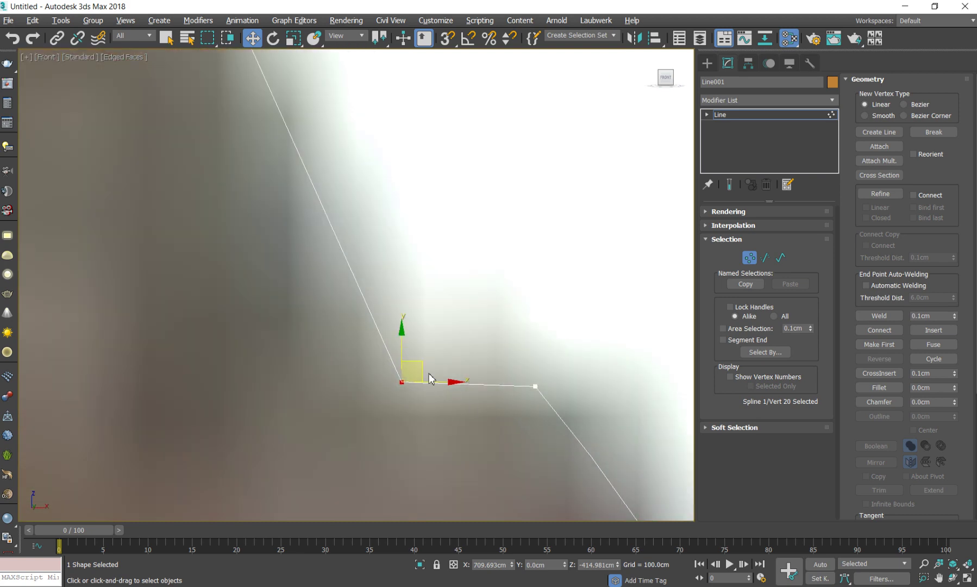
{"action": "left_click_drag", "start_coordinate": [419, 358], "coordinate": [418, 361]}
Step: Fillet the base-flare corner vertex into a curve
{"action": "scroll", "coordinate": [510, 371], "scroll_direction": "down", "scroll_amount": 2}
{"action": "left_click", "coordinate": [551, 340]}
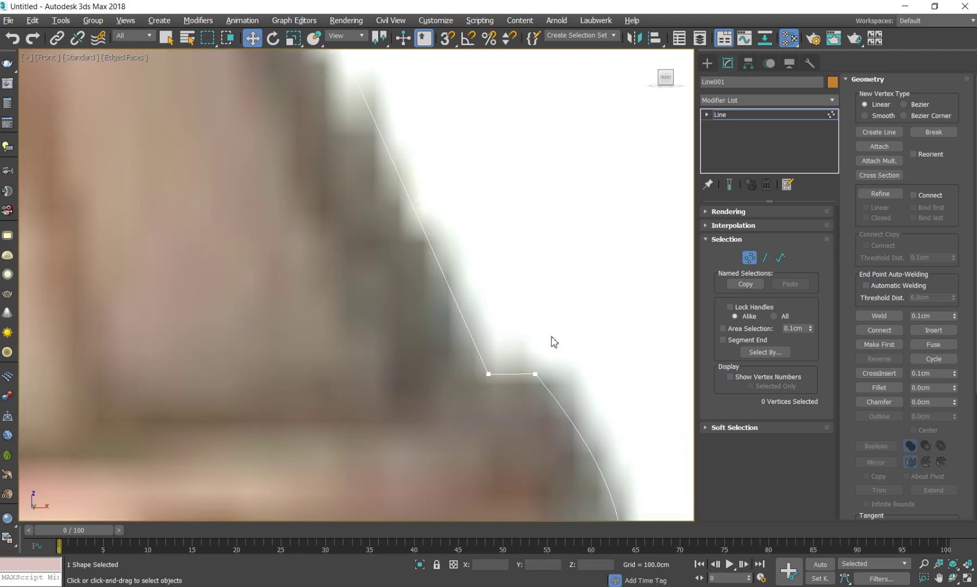
{"action": "scroll", "coordinate": [521, 351], "scroll_direction": "down", "scroll_amount": 1}
{"action": "scroll", "coordinate": [520, 351], "scroll_direction": "down", "scroll_amount": 1}
{"action": "scroll", "coordinate": [505, 378], "scroll_direction": "up", "scroll_amount": 3}
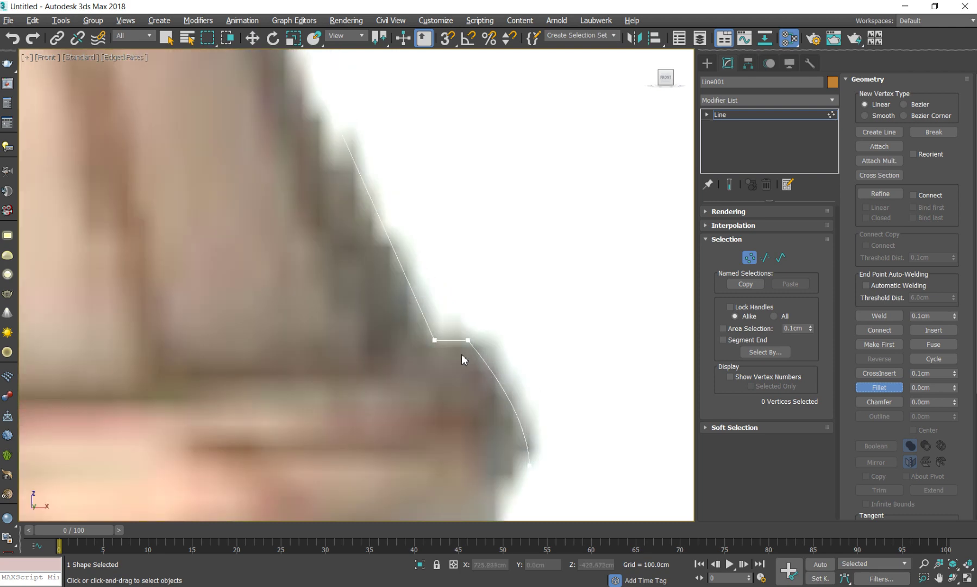
{"action": "left_click_drag", "start_coordinate": [467, 342], "coordinate": [474, 322]}
{"action": "scroll", "coordinate": [434, 341], "scroll_direction": "down", "scroll_amount": 4}
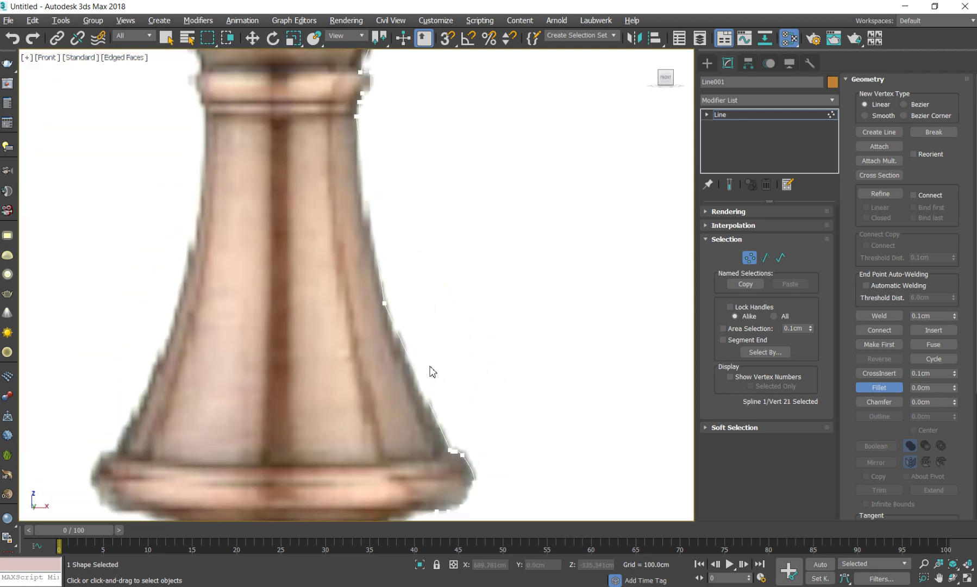
Step: Apply a quad-menu command to a profile vertex and frame the stepped collar
{"action": "key", "text": "w"}
{"action": "left_click", "coordinate": [384, 303]}
{"action": "right_click", "coordinate": [315, 247]}
{"action": "left_click", "coordinate": [307, 250]}
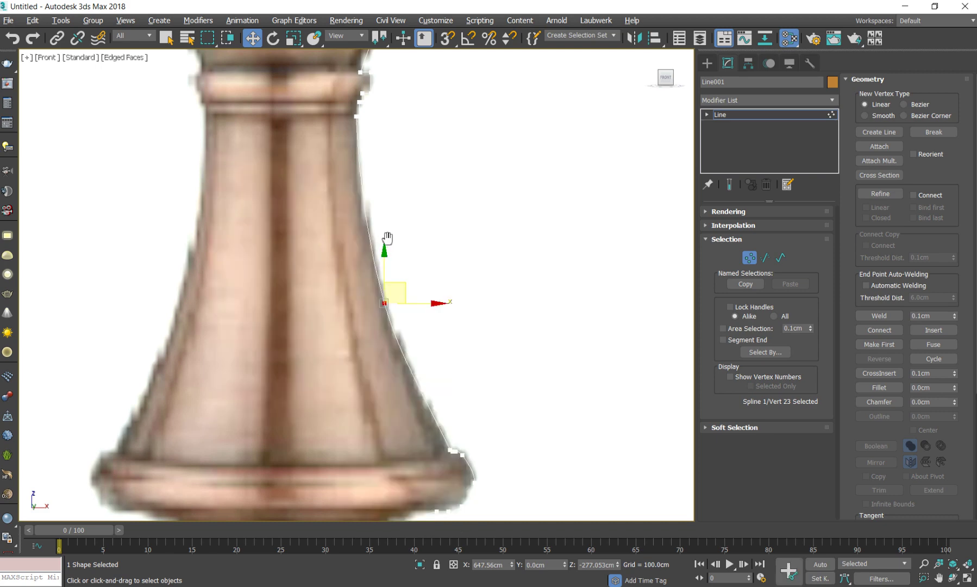
{"action": "middle_click_drag", "start_coordinate": [360, 151], "coordinate": [393, 220]}
{"action": "scroll", "coordinate": [370, 187], "scroll_direction": "up", "scroll_amount": 3}
{"action": "scroll", "coordinate": [418, 274], "scroll_direction": "up", "scroll_amount": 3}
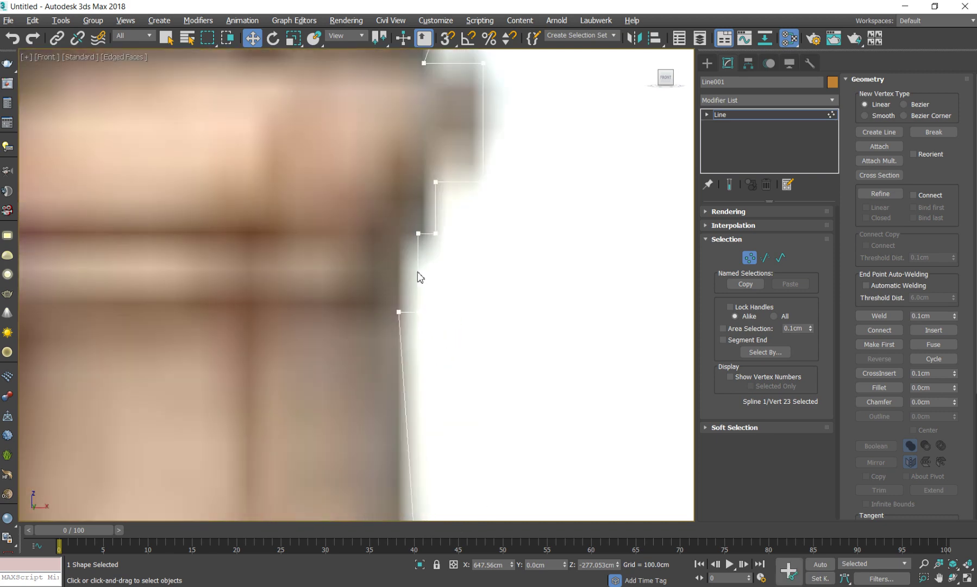
{"action": "scroll", "coordinate": [489, 304], "scroll_direction": "up", "scroll_amount": 2}
Step: Fillet the collar corners, then undo the fillet on the two right-side corners
{"action": "left_click", "coordinate": [879, 387]}
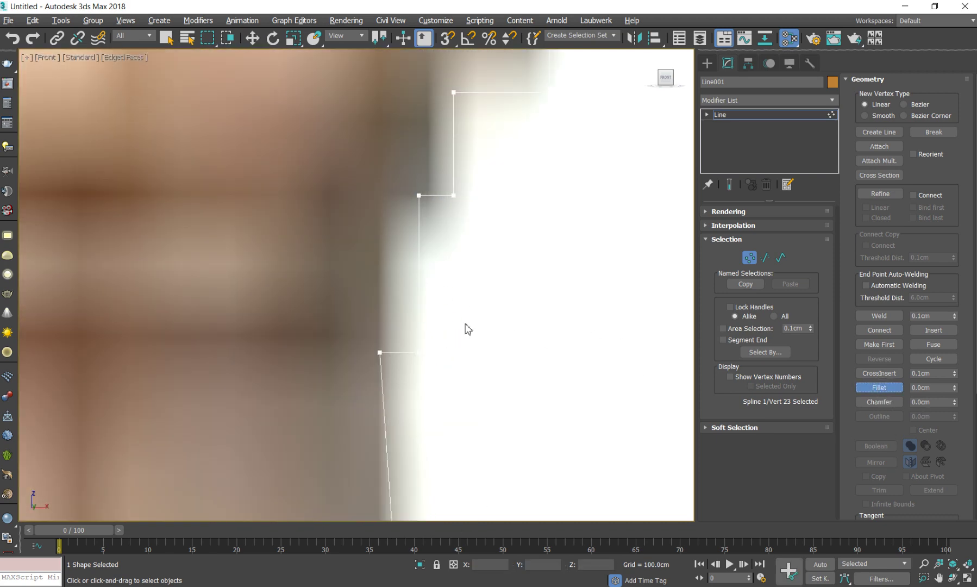
{"action": "left_click_drag", "start_coordinate": [421, 354], "coordinate": [425, 318]}
{"action": "mouse_move", "coordinate": [457, 197]}
{"action": "left_mouse_down"}
{"action": "mouse_move", "coordinate": [460, 161]}
{"action": "mouse_move", "coordinate": [464, 172]}
{"action": "left_mouse_up"}
{"action": "scroll", "coordinate": [465, 313], "scroll_direction": "down", "scroll_amount": 2}
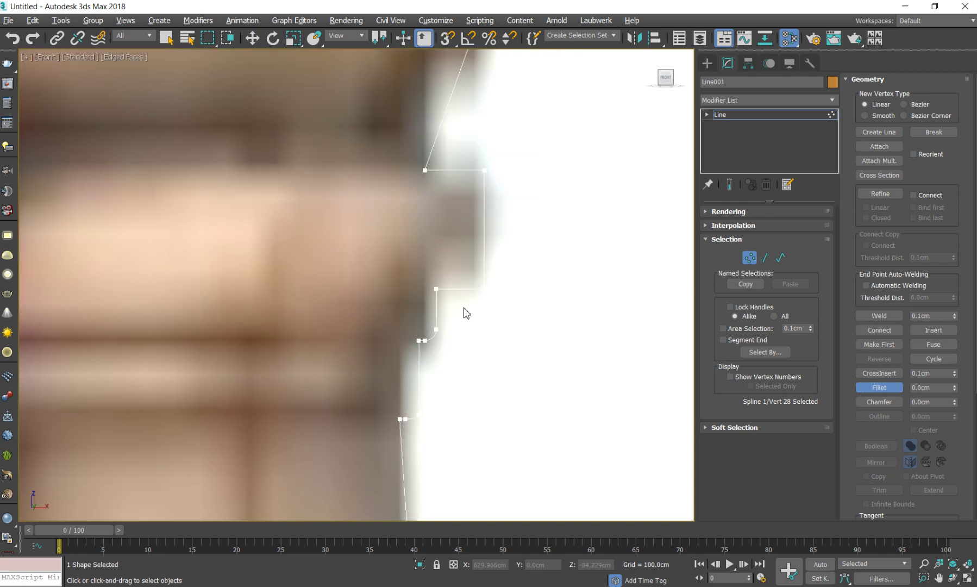
{"action": "left_click", "coordinate": [484, 170], "text": "ctrl"}
{"action": "mouse_move", "coordinate": [487, 148]}
{"action": "left_mouse_down"}
{"action": "mouse_move", "coordinate": [492, 131]}
{"action": "mouse_move", "coordinate": [491, 140]}
{"action": "left_mouse_up"}
{"action": "scroll", "coordinate": [478, 168], "scroll_direction": "up", "scroll_amount": 2}
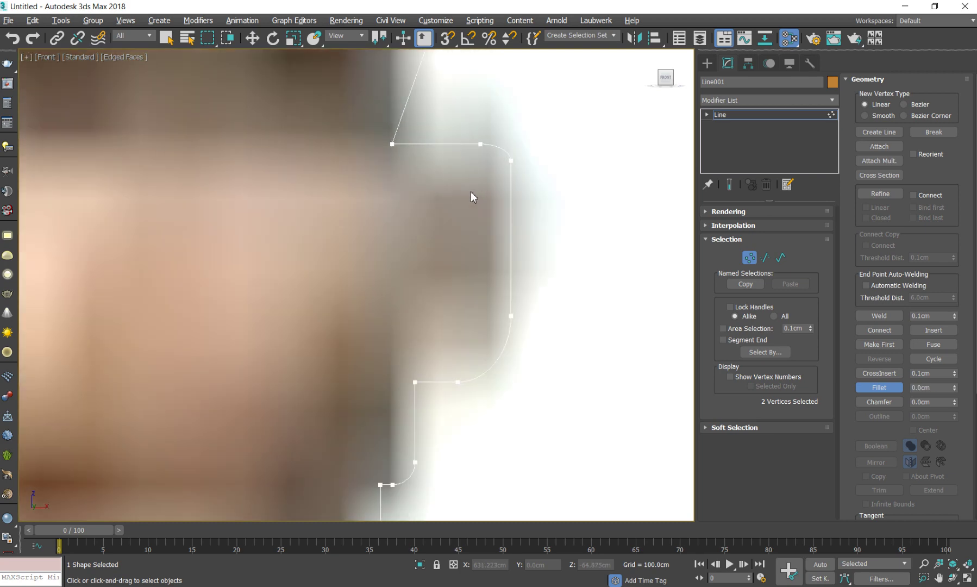
{"action": "scroll", "coordinate": [489, 201], "scroll_direction": "up", "scroll_amount": 2}
{"action": "key", "text": "ctrl+z"}
{"action": "scroll", "coordinate": [473, 252], "scroll_direction": "down", "scroll_amount": 2}
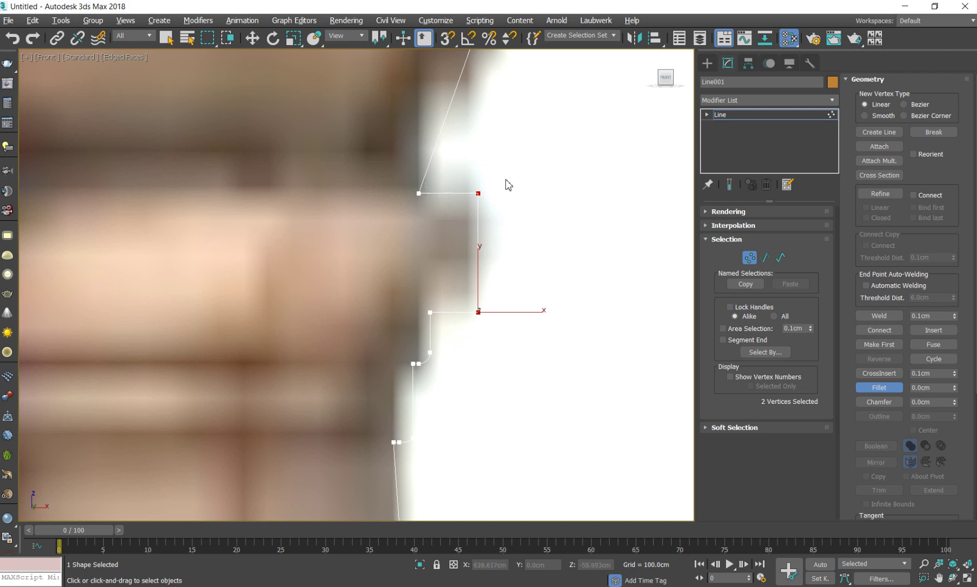
Step: Set the four collar-step vertices back to Corner type
{"action": "left_click", "coordinate": [521, 321]}
{"action": "left_click_drag", "start_coordinate": [385, 190], "coordinate": [384, 194]}
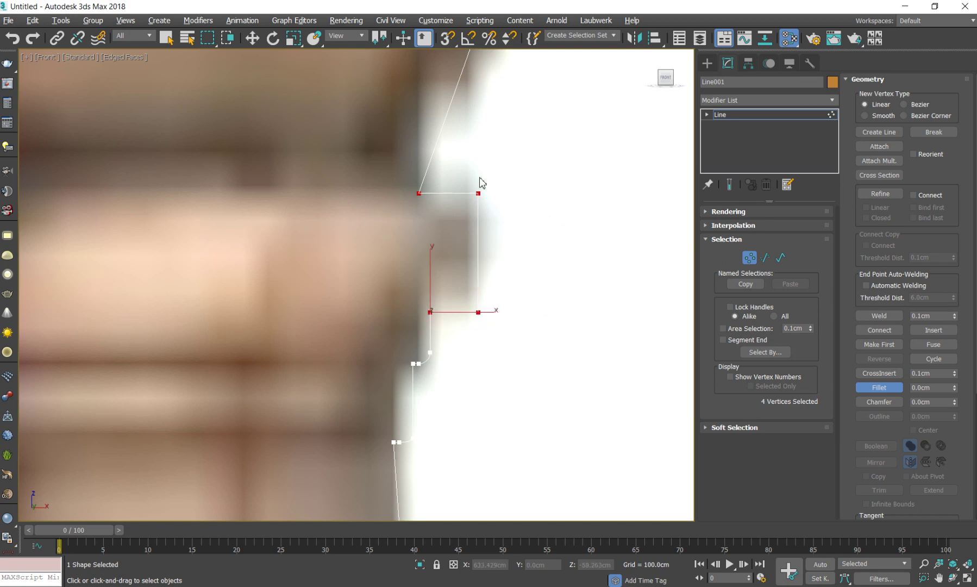
{"action": "right_click", "coordinate": [570, 236]}
{"action": "right_click", "coordinate": [505, 183]}
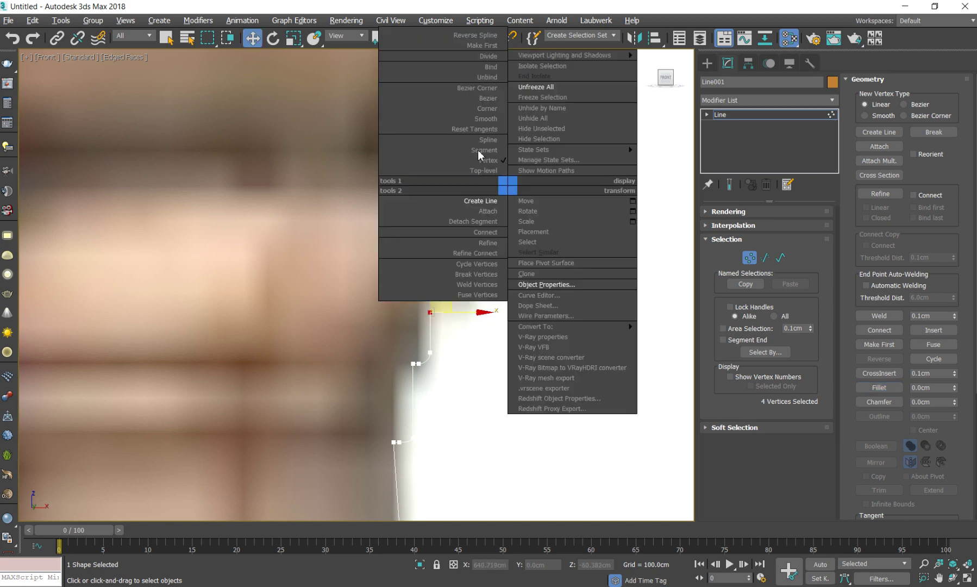
{"action": "left_click", "coordinate": [481, 106]}
{"action": "left_click", "coordinate": [501, 208]}
Step: Fillet the two right-side collar corners with a 3.052cm radius
{"action": "mouse_move", "coordinate": [470, 184]}
{"action": "left_mouse_down"}
{"action": "mouse_move", "coordinate": [491, 321]}
{"action": "mouse_move", "coordinate": [485, 279]}
{"action": "left_mouse_up"}
{"action": "left_click", "coordinate": [863, 387]}
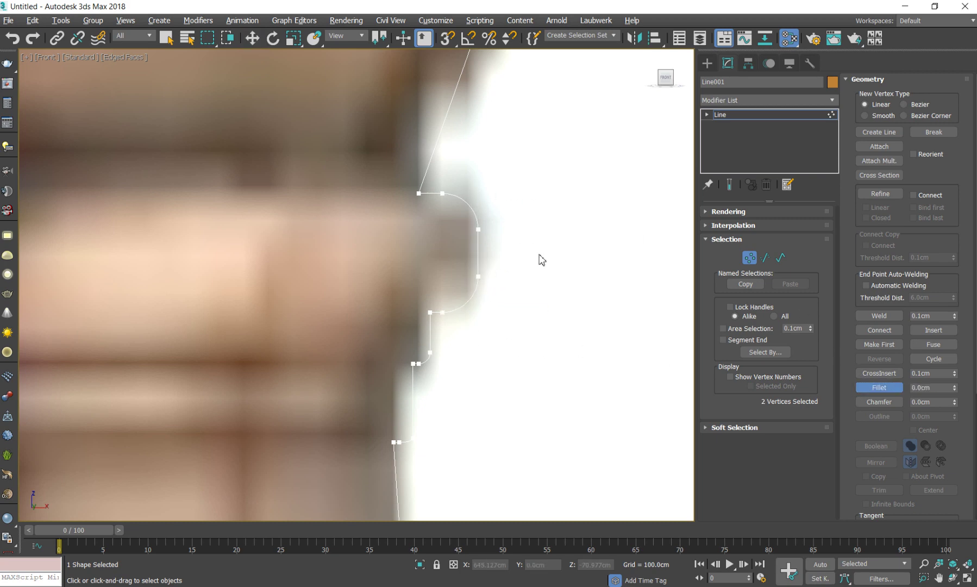
{"action": "key", "text": "w"}
{"action": "middle_click_drag", "start_coordinate": [541, 260], "coordinate": [492, 437]}
{"action": "scroll", "coordinate": [497, 469], "scroll_direction": "down", "scroll_amount": 5}
Step: Set the vertex at the bulb's widest point to Smooth
{"action": "left_click_drag", "start_coordinate": [562, 435], "coordinate": [475, 380]}
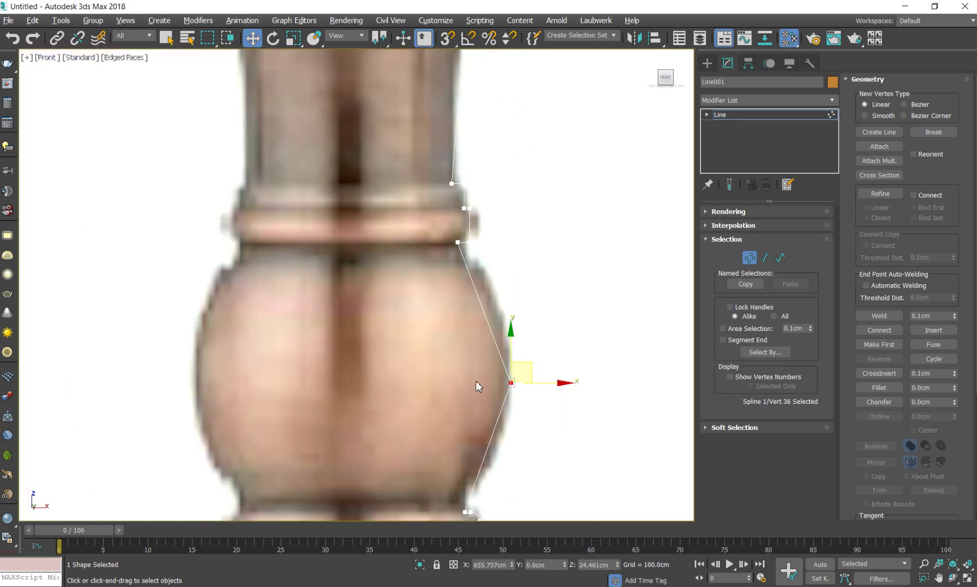
{"action": "right_click", "coordinate": [475, 380]}
{"action": "left_click", "coordinate": [456, 302]}
{"action": "mouse_move", "coordinate": [530, 365]}
{"action": "middle_mouse_down"}
{"action": "mouse_move", "coordinate": [502, 363]}
{"action": "mouse_move", "coordinate": [491, 403]}
{"action": "mouse_move", "coordinate": [479, 279]}
{"action": "middle_mouse_up"}
{"action": "scroll", "coordinate": [448, 424], "scroll_direction": "up", "scroll_amount": 6}
{"action": "scroll", "coordinate": [449, 424], "scroll_direction": "down", "scroll_amount": 5}
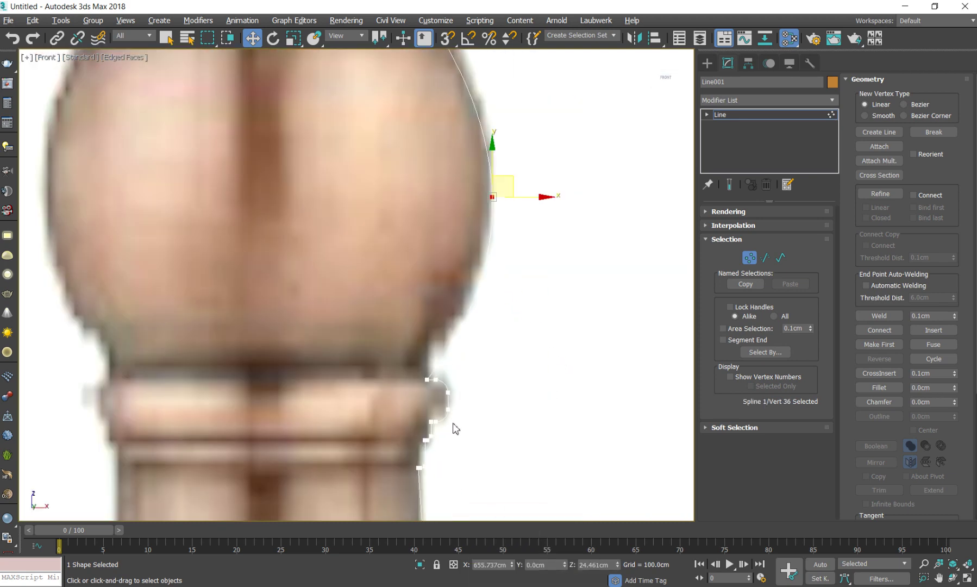
{"action": "middle_click_drag", "start_coordinate": [453, 428], "coordinate": [439, 370]}
{"action": "scroll", "coordinate": [432, 348], "scroll_direction": "up", "scroll_amount": 7}
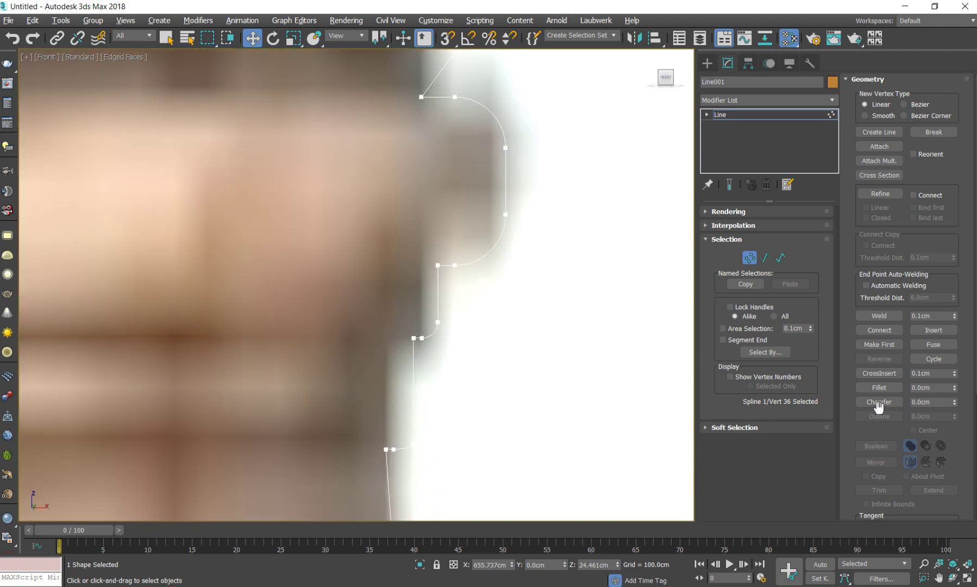
Step: Turn on Chamfer and select the lower collar corner vertices
{"action": "left_click", "coordinate": [878, 402]}
{"action": "scroll", "coordinate": [394, 346], "scroll_direction": "up", "scroll_amount": 3}
{"action": "left_click", "coordinate": [433, 331]}
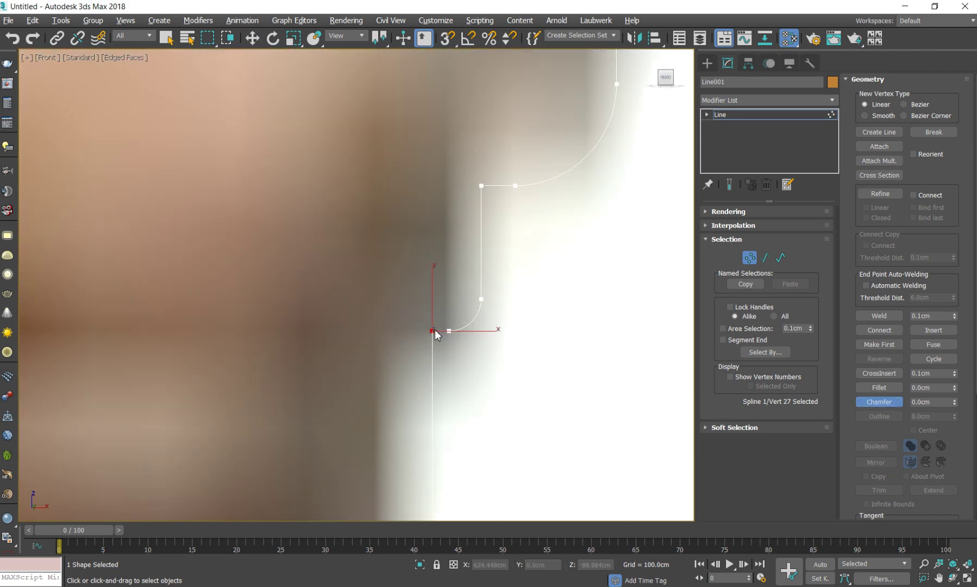
{"action": "scroll", "coordinate": [432, 329], "scroll_direction": "up", "scroll_amount": 2}
{"action": "mouse_move", "coordinate": [428, 365]}
{"action": "middle_mouse_down"}
{"action": "mouse_move", "coordinate": [380, 402]}
{"action": "mouse_move", "coordinate": [440, 372]}
{"action": "mouse_move", "coordinate": [419, 365]}
{"action": "middle_mouse_up"}
{"action": "scroll", "coordinate": [380, 402], "scroll_direction": "up", "scroll_amount": 3}
{"action": "left_click", "coordinate": [438, 371]}
{"action": "scroll", "coordinate": [442, 368], "scroll_direction": "up", "scroll_amount": 2}
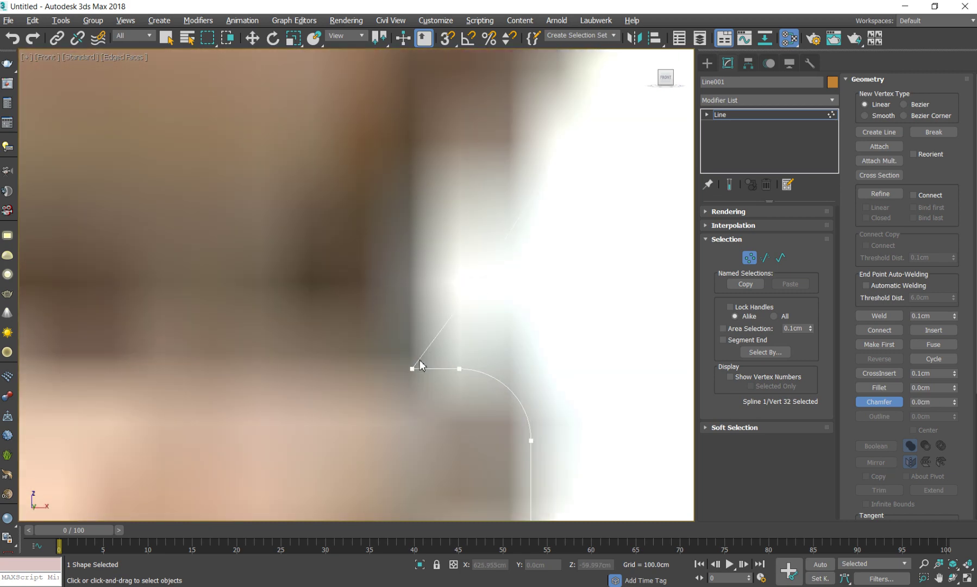
{"action": "scroll", "coordinate": [427, 361], "scroll_direction": "down", "scroll_amount": 3}
{"action": "scroll", "coordinate": [413, 237], "scroll_direction": "up", "scroll_amount": 3}
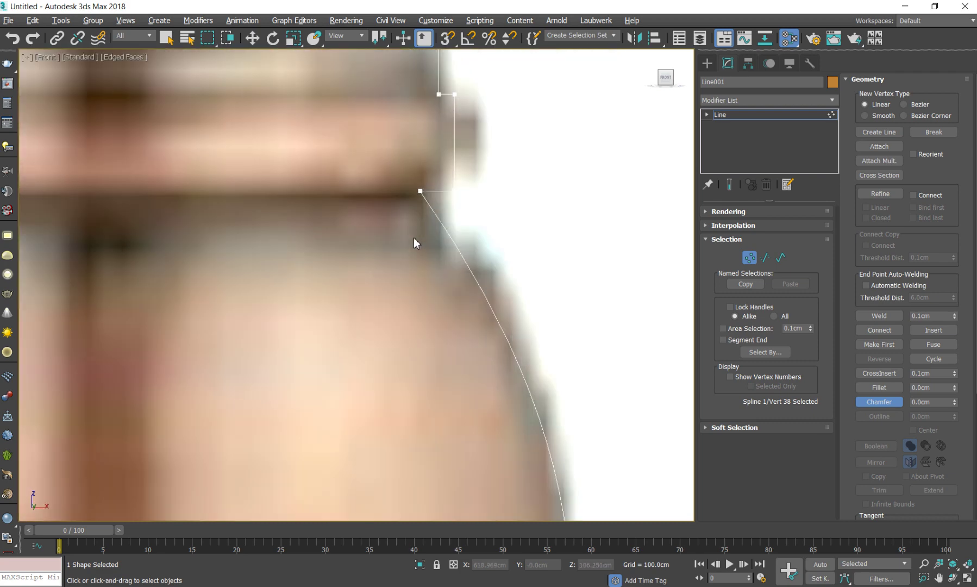
{"action": "scroll", "coordinate": [415, 179], "scroll_direction": "up", "scroll_amount": 1}
Step: Chamfer the next collar corner vertex
{"action": "left_click", "coordinate": [409, 170]}
{"action": "left_click_drag", "start_coordinate": [411, 170], "coordinate": [419, 156]}
{"action": "scroll", "coordinate": [457, 175], "scroll_direction": "down", "scroll_amount": 2}
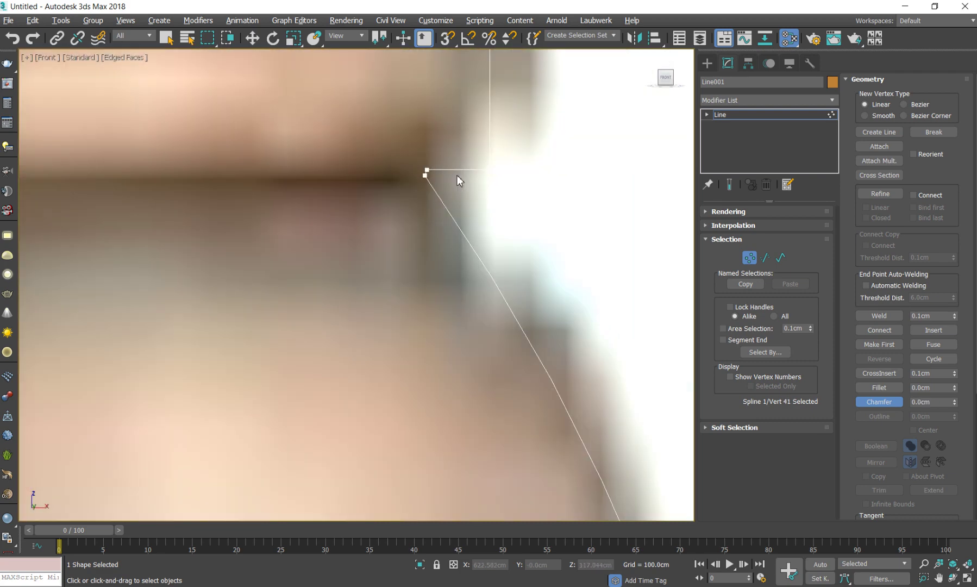
{"action": "middle_click_drag", "start_coordinate": [457, 175], "coordinate": [472, 219]}
{"action": "scroll", "coordinate": [472, 216], "scroll_direction": "up", "scroll_amount": 3}
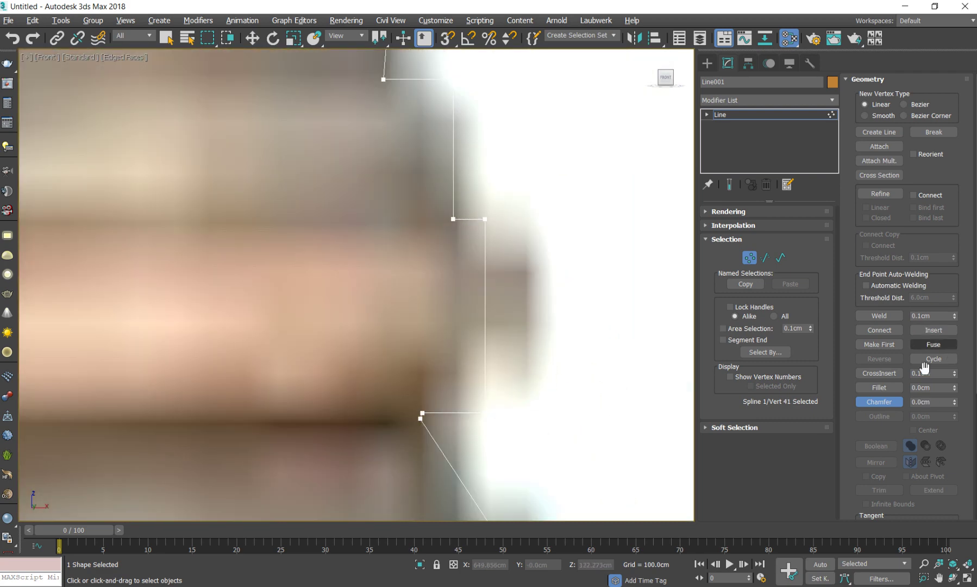
Step: Fillet the small step's corner vertices into arcs, then try chamfering another corner
{"action": "left_click", "coordinate": [878, 387]}
{"action": "mouse_move", "coordinate": [540, 430]}
{"action": "left_mouse_down"}
{"action": "mouse_move", "coordinate": [459, 216]}
{"action": "mouse_move", "coordinate": [492, 195]}
{"action": "left_mouse_up"}
{"action": "middle_click_drag", "start_coordinate": [508, 208], "coordinate": [446, 247]}
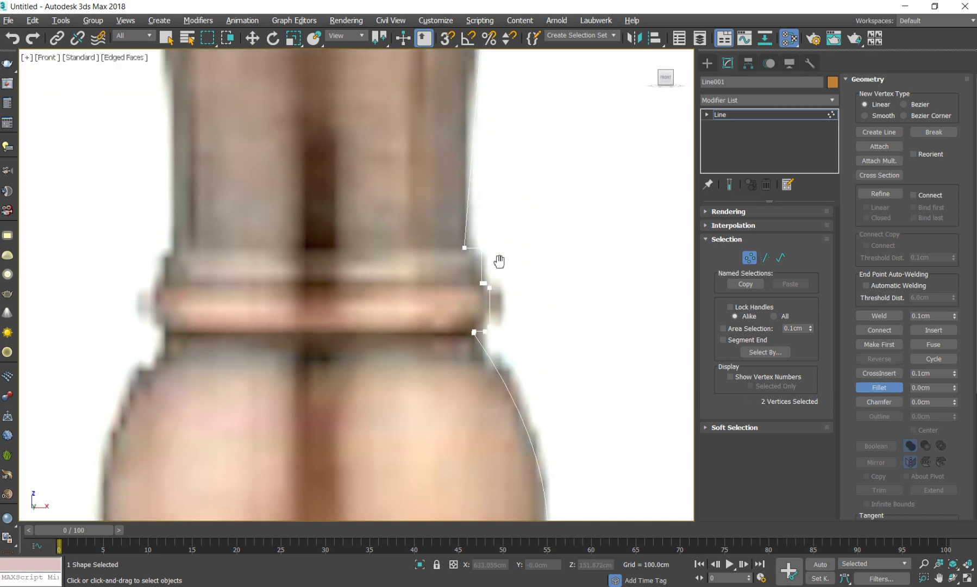
{"action": "left_click_drag", "start_coordinate": [451, 237], "coordinate": [458, 185]}
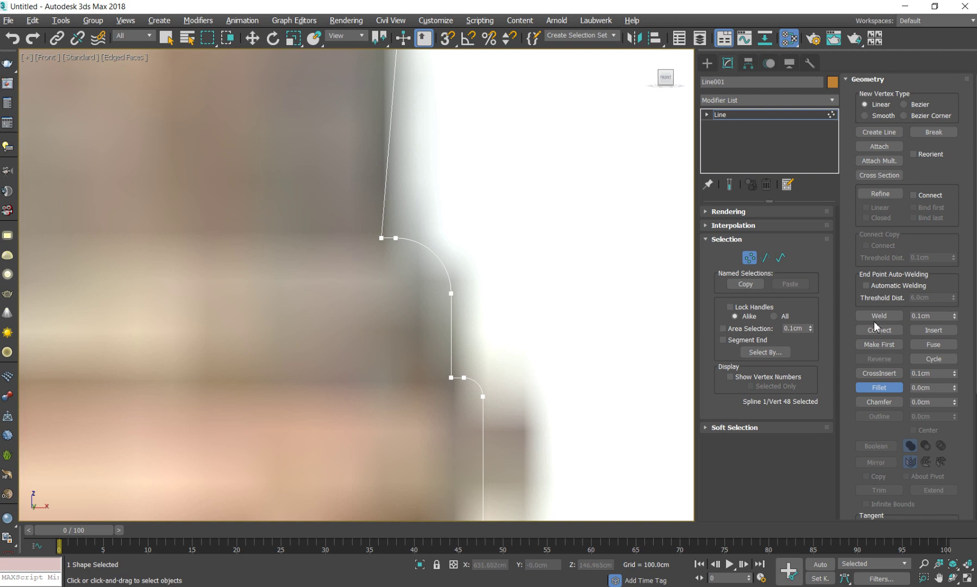
{"action": "left_click", "coordinate": [875, 401]}
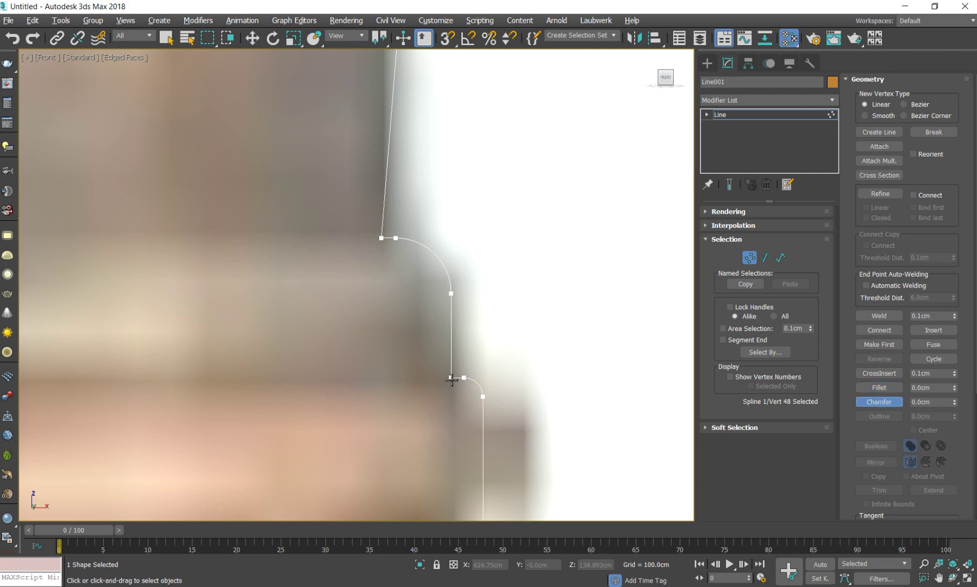
{"action": "left_click_drag", "start_coordinate": [456, 383], "coordinate": [456, 373]}
{"action": "scroll", "coordinate": [456, 380], "scroll_direction": "down", "scroll_amount": 3}
{"action": "scroll", "coordinate": [456, 380], "scroll_direction": "down", "scroll_amount": 3}
Step: Set the next profile corner and a flange corner vertex to Smooth
{"action": "middle_click_drag", "start_coordinate": [468, 310], "coordinate": [458, 354]}
{"action": "key", "text": "w"}
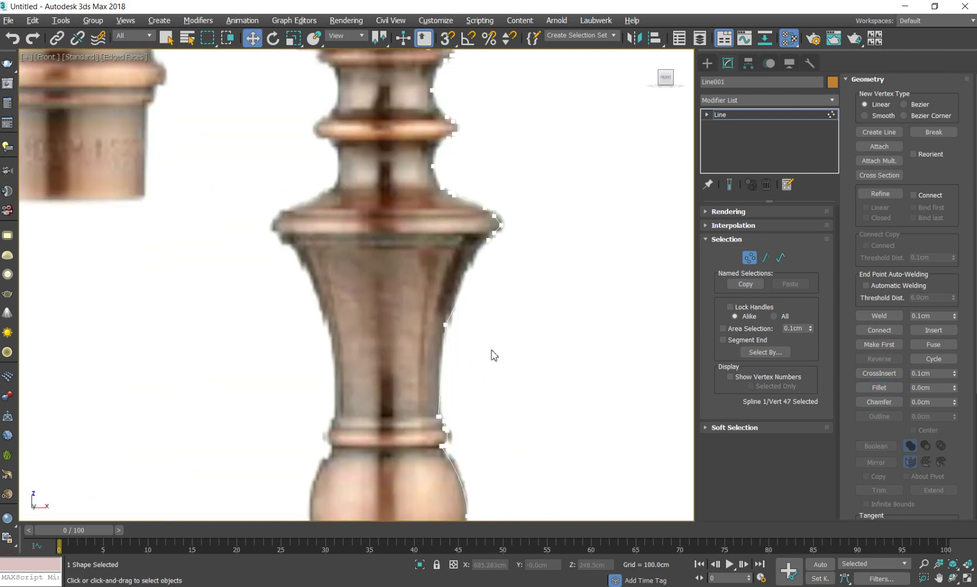
{"action": "left_click", "coordinate": [445, 325]}
{"action": "right_click", "coordinate": [422, 321]}
{"action": "left_click", "coordinate": [408, 258]}
{"action": "scroll", "coordinate": [461, 318], "scroll_direction": "up", "scroll_amount": 3}
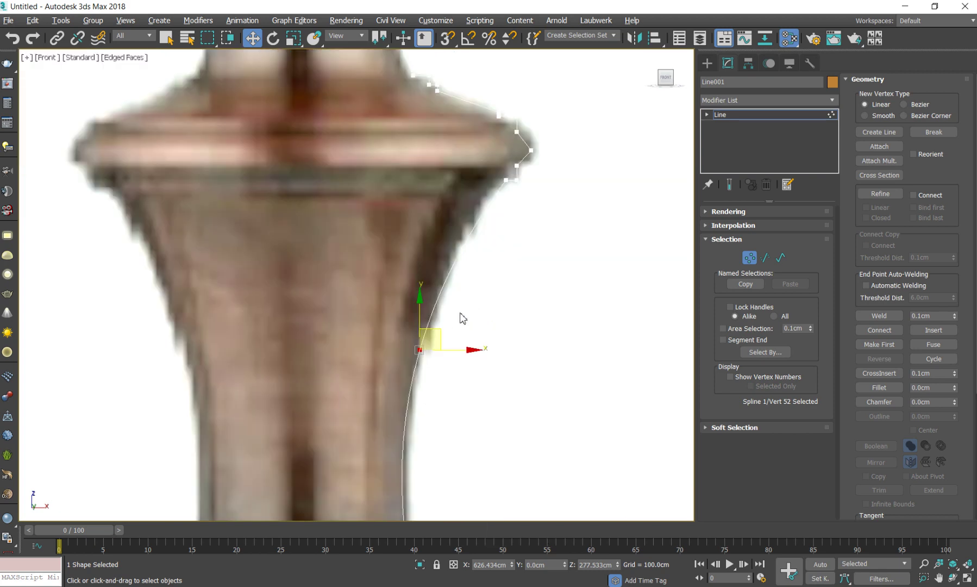
{"action": "scroll", "coordinate": [514, 279], "scroll_direction": "up", "scroll_amount": 3}
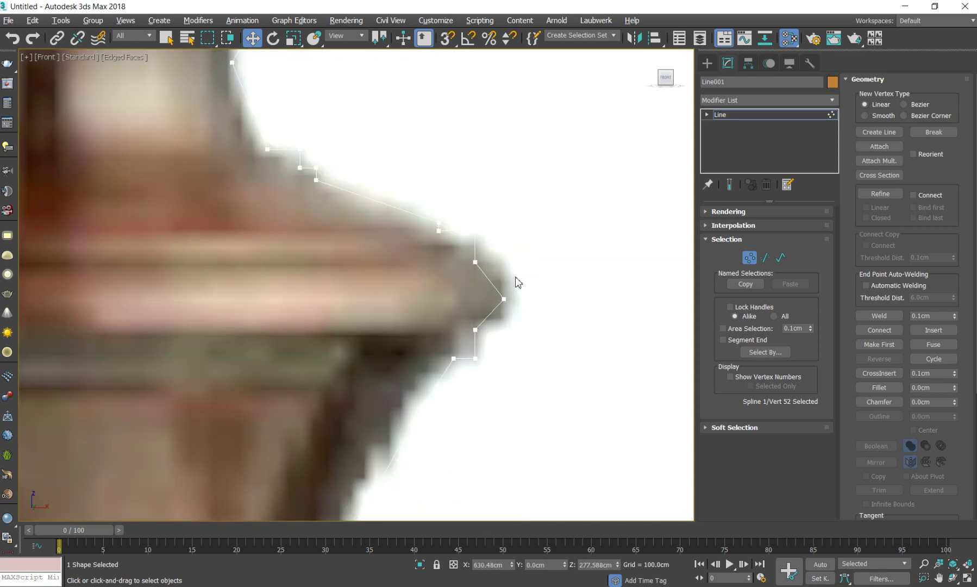
{"action": "scroll", "coordinate": [539, 329], "scroll_direction": "up", "scroll_amount": 2}
{"action": "mouse_move", "coordinate": [539, 329]}
{"action": "left_mouse_down"}
{"action": "mouse_move", "coordinate": [471, 306]}
{"action": "mouse_move", "coordinate": [515, 300]}
{"action": "left_mouse_up"}
{"action": "right_click", "coordinate": [463, 299]}
{"action": "left_click", "coordinate": [443, 232]}
{"action": "scroll", "coordinate": [523, 313], "scroll_direction": "up", "scroll_amount": 2}
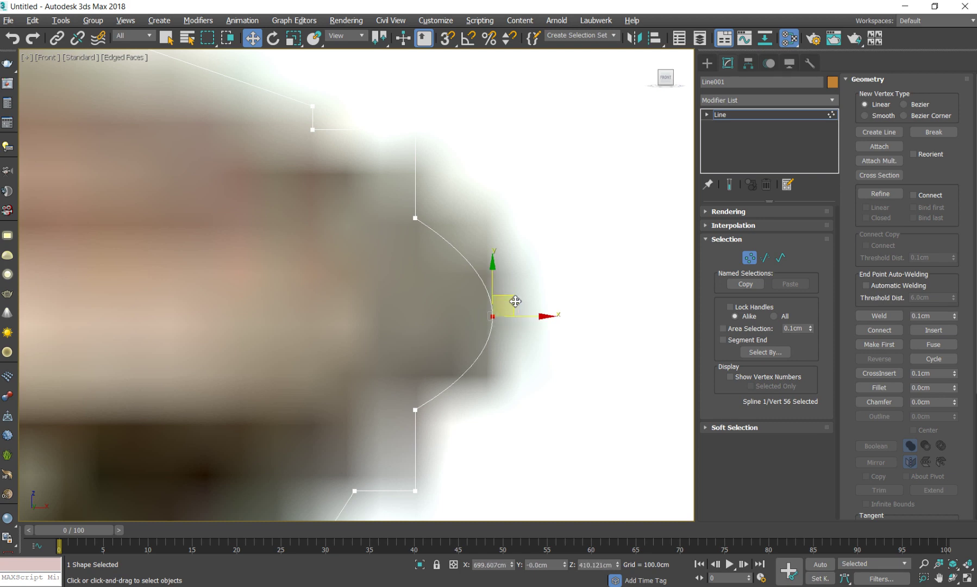
Step: Fillet the corners of this profile section into arcs
{"action": "left_click", "coordinate": [879, 387]}
{"action": "left_click_drag", "start_coordinate": [416, 491], "coordinate": [434, 339]}
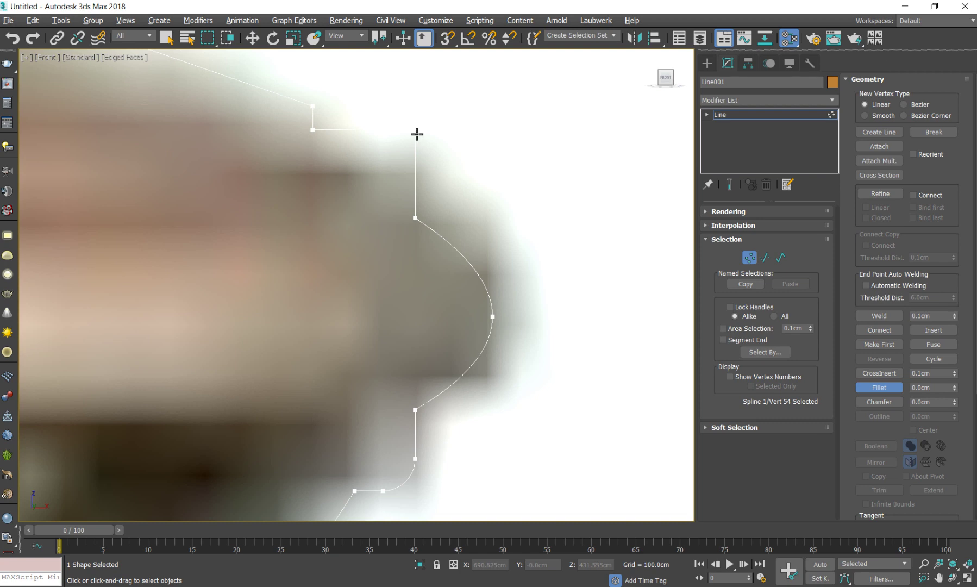
{"action": "left_click_drag", "start_coordinate": [417, 135], "coordinate": [424, 59]}
{"action": "mouse_move", "coordinate": [303, 112]}
{"action": "middle_mouse_down"}
{"action": "mouse_move", "coordinate": [465, 354]}
{"action": "mouse_move", "coordinate": [414, 338]}
{"action": "mouse_move", "coordinate": [509, 369]}
{"action": "middle_mouse_up"}
{"action": "mouse_move", "coordinate": [504, 363]}
{"action": "left_mouse_down"}
{"action": "mouse_move", "coordinate": [511, 344]}
{"action": "mouse_move", "coordinate": [476, 290]}
{"action": "mouse_move", "coordinate": [416, 297]}
{"action": "left_mouse_up"}
{"action": "middle_click_drag", "start_coordinate": [416, 297], "coordinate": [407, 381]}
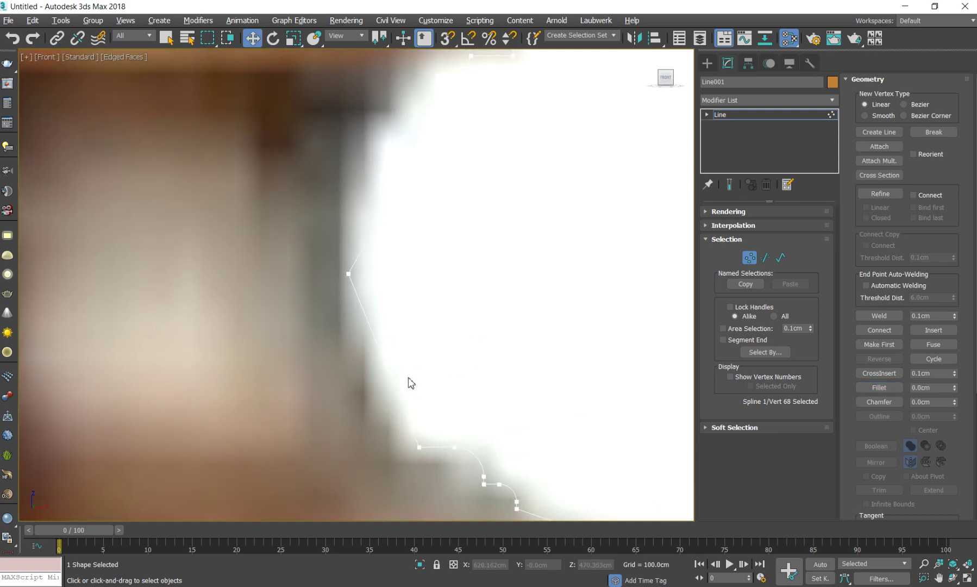
Step: Make the section's top vertex Smooth so its segment curves
{"action": "key", "text": "w"}
{"action": "left_click", "coordinate": [348, 273]}
{"action": "right_click", "coordinate": [304, 279]}
{"action": "left_click", "coordinate": [274, 216]}
{"action": "middle_click_drag", "start_coordinate": [383, 209], "coordinate": [374, 345]}
{"action": "scroll", "coordinate": [383, 334], "scroll_direction": "down", "scroll_amount": 5}
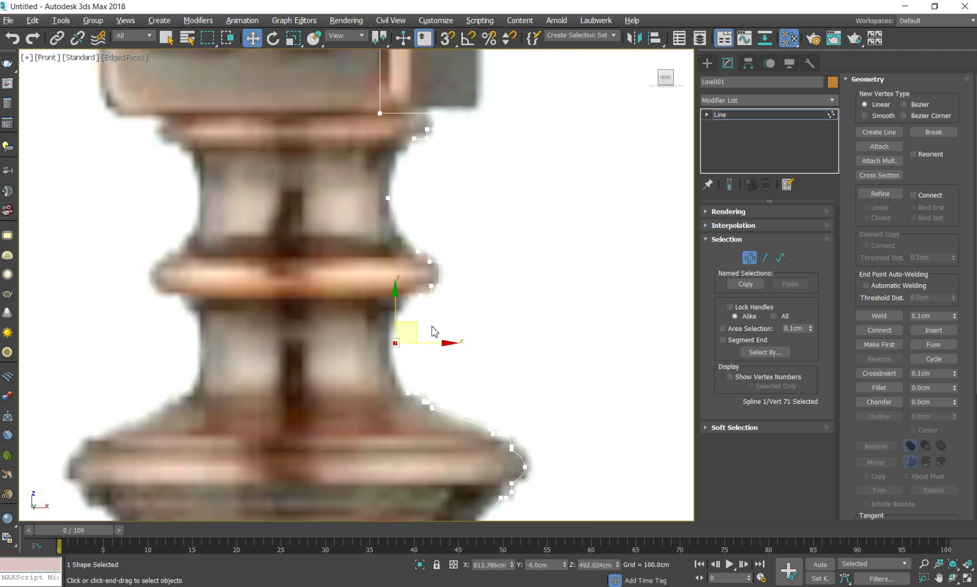
{"action": "scroll", "coordinate": [429, 328], "scroll_direction": "up", "scroll_amount": 5}
{"action": "scroll", "coordinate": [430, 328], "scroll_direction": "up", "scroll_amount": 3}
Step: Fillet the lower flange rim corner vertices into arcs
{"action": "left_click", "coordinate": [879, 387]}
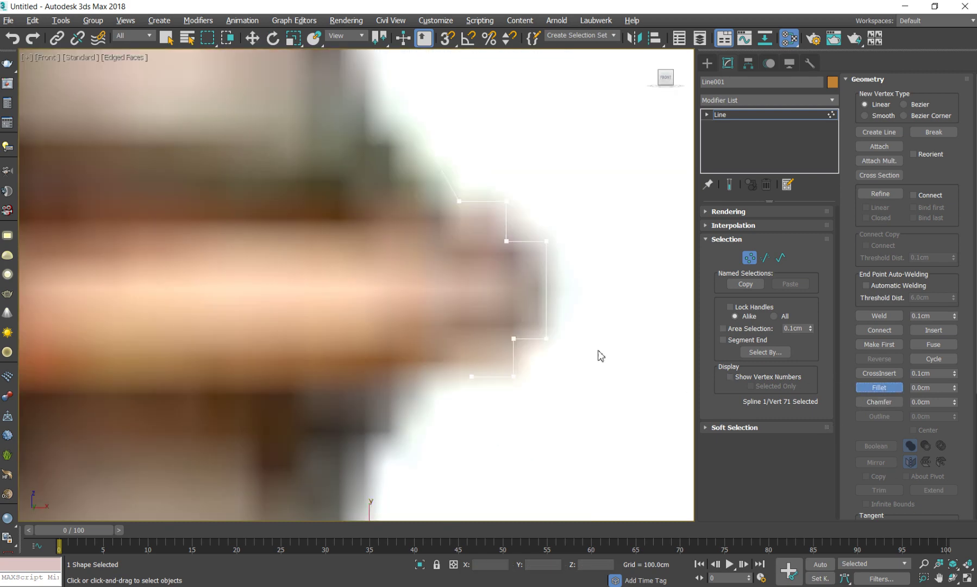
{"action": "mouse_move", "coordinate": [558, 368]}
{"action": "left_mouse_down"}
{"action": "mouse_move", "coordinate": [534, 244]}
{"action": "mouse_move", "coordinate": [552, 217]}
{"action": "left_mouse_up"}
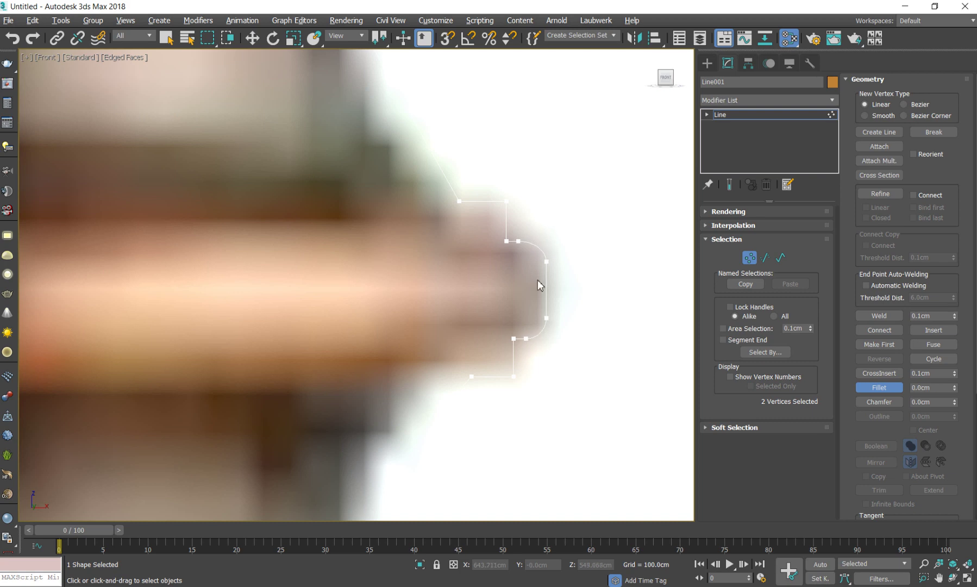
{"action": "left_click_drag", "start_coordinate": [515, 375], "coordinate": [519, 343]}
{"action": "scroll", "coordinate": [500, 213], "scroll_direction": "down", "scroll_amount": 3}
Step: Change the vertex type of a vertex on the profile
{"action": "key", "text": "w"}
{"action": "mouse_move", "coordinate": [533, 350]}
{"action": "left_mouse_down"}
{"action": "mouse_move", "coordinate": [456, 318]}
{"action": "mouse_move", "coordinate": [490, 332]}
{"action": "left_mouse_up"}
{"action": "right_click", "coordinate": [492, 344]}
{"action": "left_click", "coordinate": [477, 283]}
{"action": "scroll", "coordinate": [530, 346], "scroll_direction": "up", "scroll_amount": 2}
Step: Fillet the next corner vertex and its adjacent corner into curves
{"action": "left_click", "coordinate": [872, 385]}
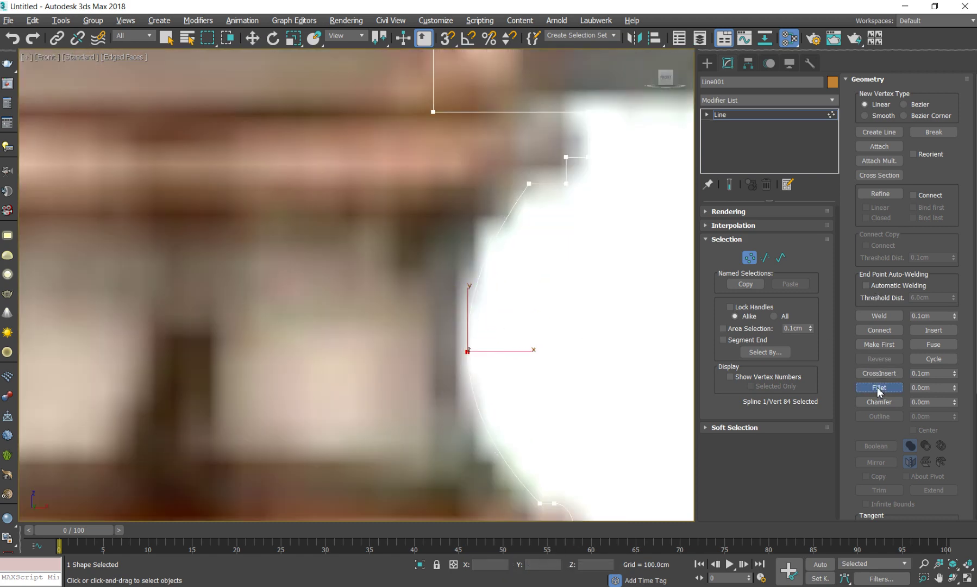
{"action": "middle_click_drag", "start_coordinate": [644, 200], "coordinate": [573, 340]}
{"action": "scroll", "coordinate": [543, 277], "scroll_direction": "up", "scroll_amount": 2}
{"action": "left_click_drag", "start_coordinate": [492, 317], "coordinate": [495, 285]}
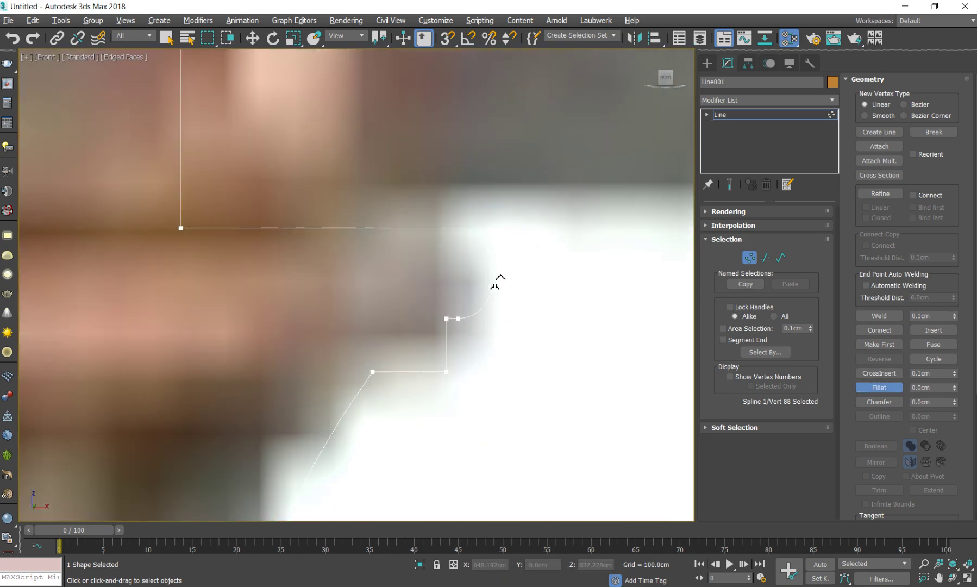
{"action": "left_click_drag", "start_coordinate": [447, 374], "coordinate": [453, 322]}
{"action": "scroll", "coordinate": [528, 370], "scroll_direction": "down", "scroll_amount": 3}
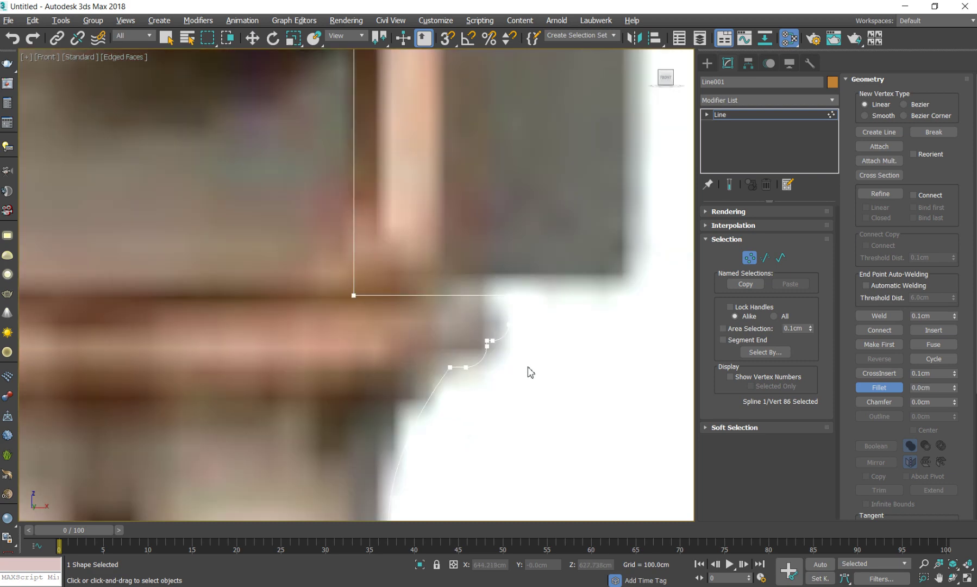
{"action": "scroll", "coordinate": [511, 353], "scroll_direction": "up", "scroll_amount": 5}
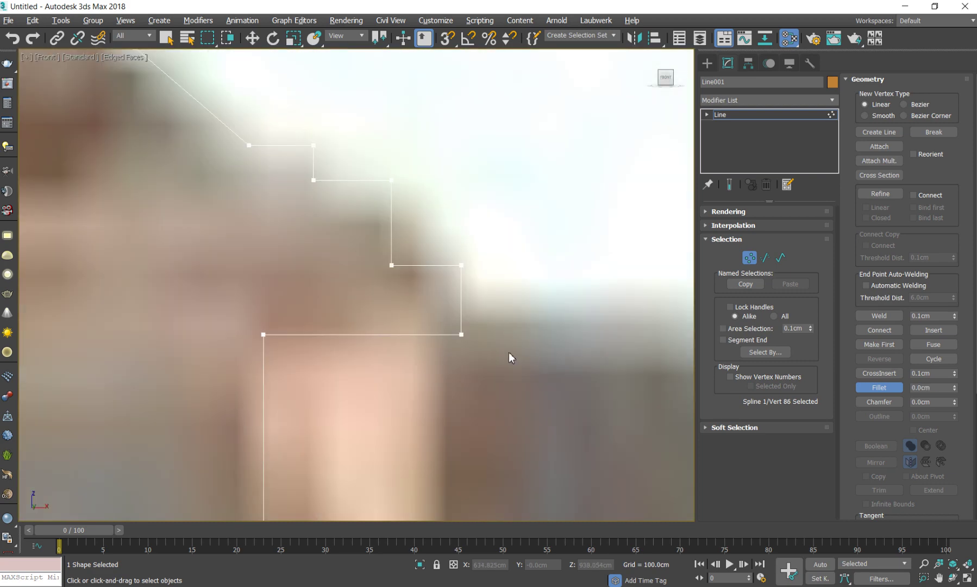
Step: Fillet the stepped corner vertex and the remaining corners of that step
{"action": "left_click", "coordinate": [461, 265]}
{"action": "left_click_drag", "start_coordinate": [469, 265], "coordinate": [469, 204]}
{"action": "middle_click_drag", "start_coordinate": [395, 183], "coordinate": [421, 242]}
{"action": "left_click_drag", "start_coordinate": [421, 242], "coordinate": [422, 171]}
{"action": "mouse_move", "coordinate": [343, 204]}
{"action": "middle_mouse_down"}
{"action": "mouse_move", "coordinate": [527, 321]}
{"action": "mouse_move", "coordinate": [530, 337]}
{"action": "middle_mouse_up"}
{"action": "left_click_drag", "start_coordinate": [531, 337], "coordinate": [534, 311]}
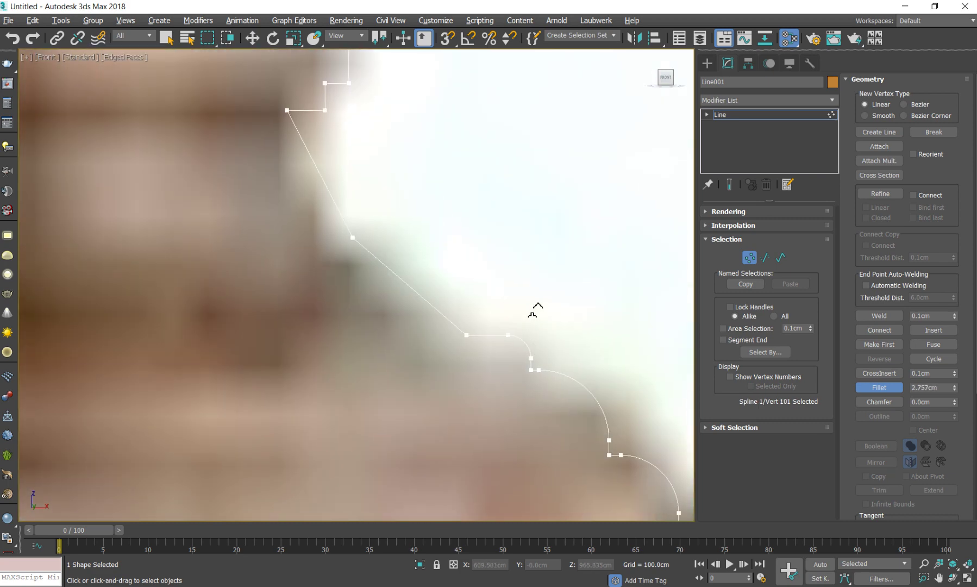
Step: Set a vertex to Smooth, then fillet the six stepped collar corners
{"action": "right_click", "coordinate": [436, 305]}
{"action": "right_click", "coordinate": [332, 236]}
{"action": "left_click", "coordinate": [305, 170]}
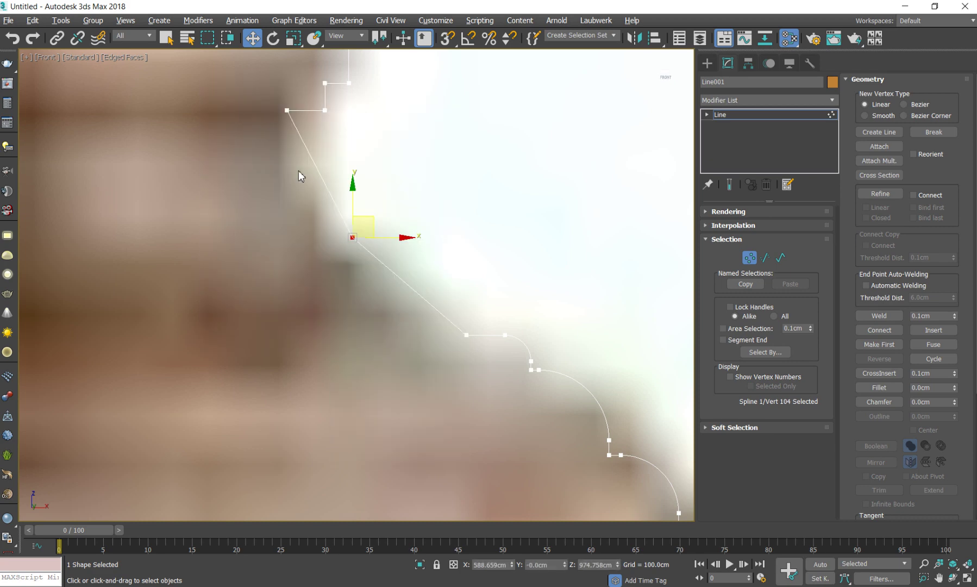
{"action": "middle_click_drag", "start_coordinate": [381, 153], "coordinate": [470, 356]}
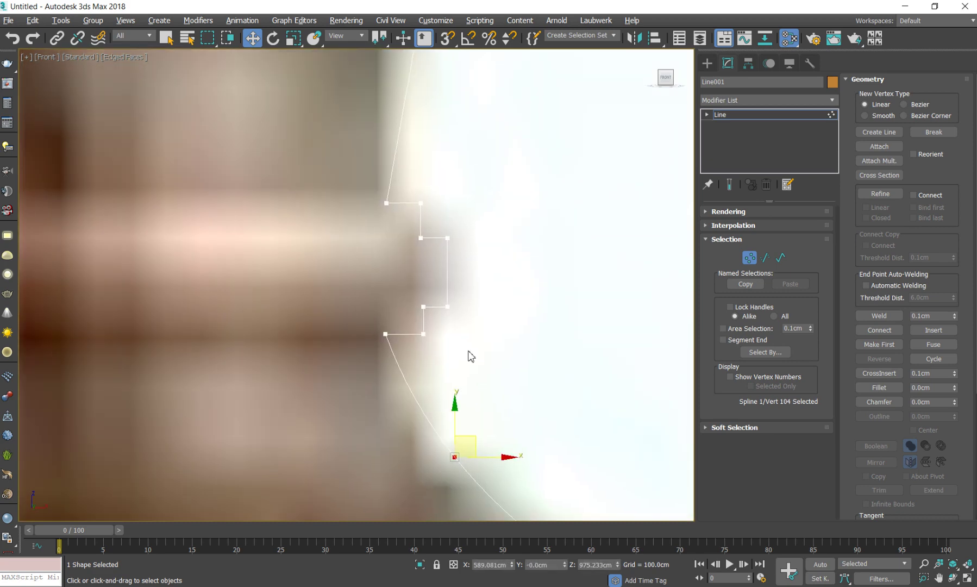
{"action": "left_click", "coordinate": [867, 387]}
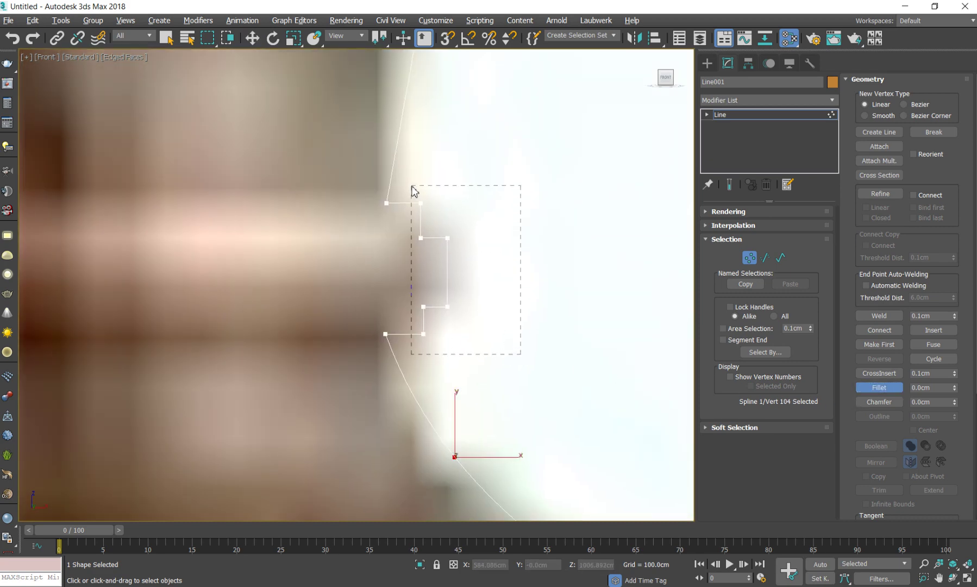
{"action": "left_click_drag", "start_coordinate": [414, 191], "coordinate": [426, 192]}
{"action": "scroll", "coordinate": [493, 211], "scroll_direction": "down", "scroll_amount": 5}
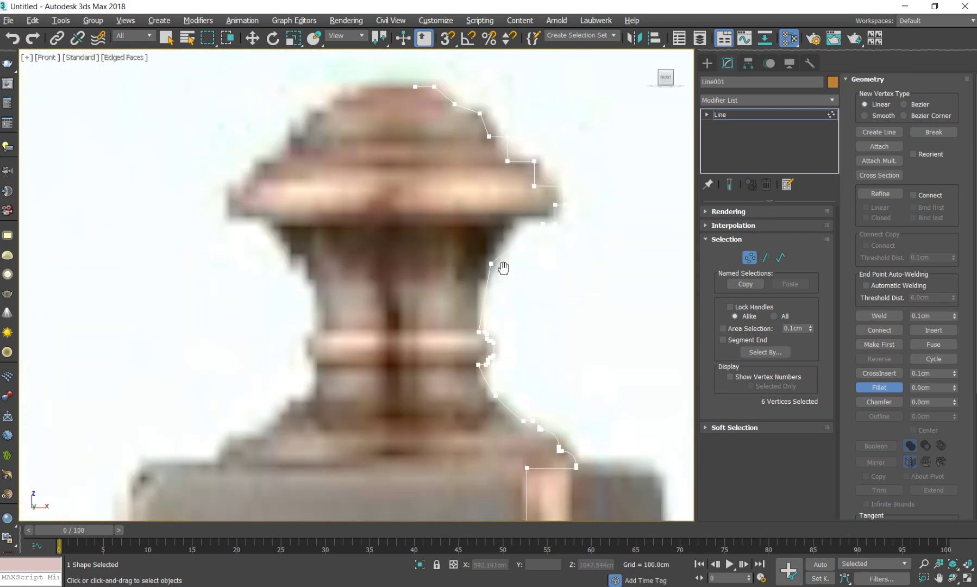
Step: Change the vertex type of the vertex below the top flange
{"action": "middle_click_drag", "start_coordinate": [499, 266], "coordinate": [502, 348]}
{"action": "right_click", "coordinate": [501, 364]}
{"action": "left_click", "coordinate": [492, 322]}
{"action": "right_click", "coordinate": [469, 314]}
{"action": "key", "text": "Escape"}
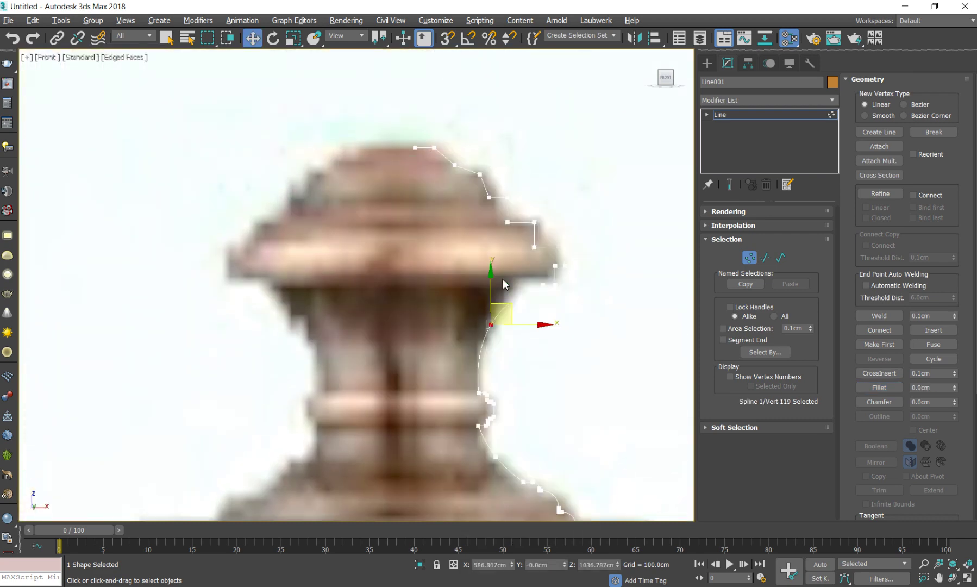
{"action": "scroll", "coordinate": [484, 331], "scroll_direction": "up", "scroll_amount": 3}
{"action": "scroll", "coordinate": [506, 334], "scroll_direction": "up", "scroll_amount": 3}
Step: Fillet the eight flange rim and upper step corners with a 2.398cm fillet
{"action": "middle_click_drag", "start_coordinate": [506, 333], "coordinate": [512, 341]}
{"action": "left_click", "coordinate": [875, 387]}
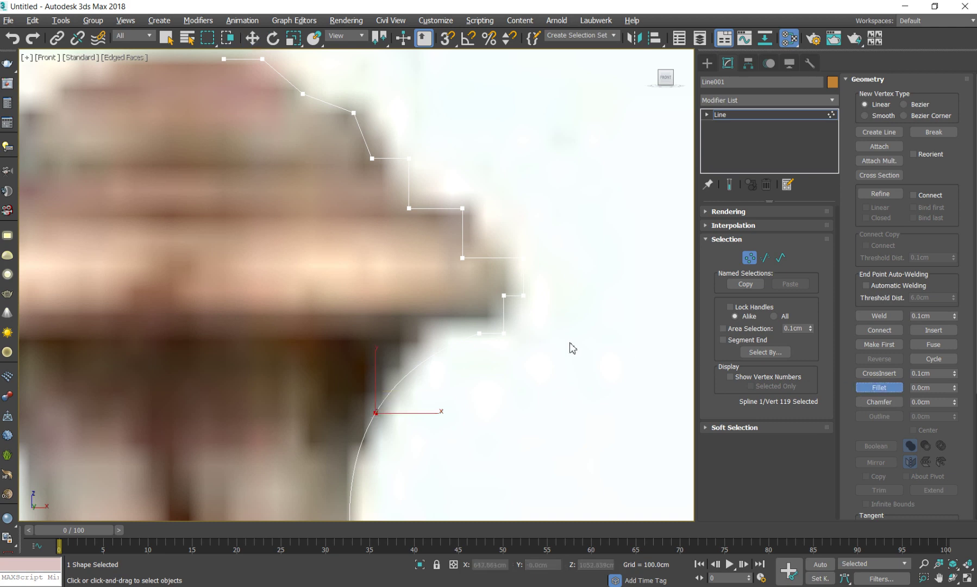
{"action": "left_click_drag", "start_coordinate": [603, 356], "coordinate": [500, 244]}
{"action": "left_click_drag", "start_coordinate": [485, 282], "coordinate": [343, 125]}
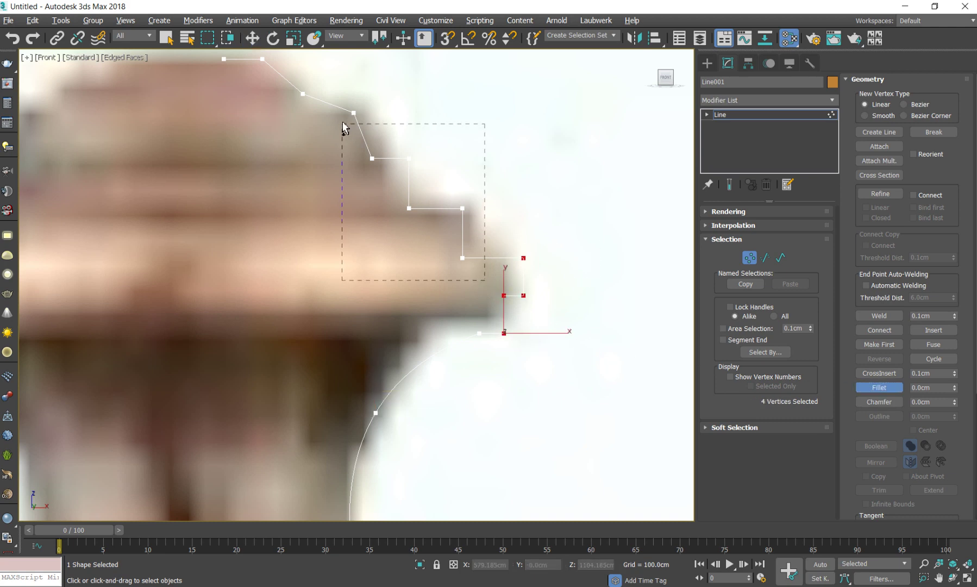
{"action": "left_click_drag", "start_coordinate": [413, 179], "coordinate": [415, 147], "text": "ctrl"}
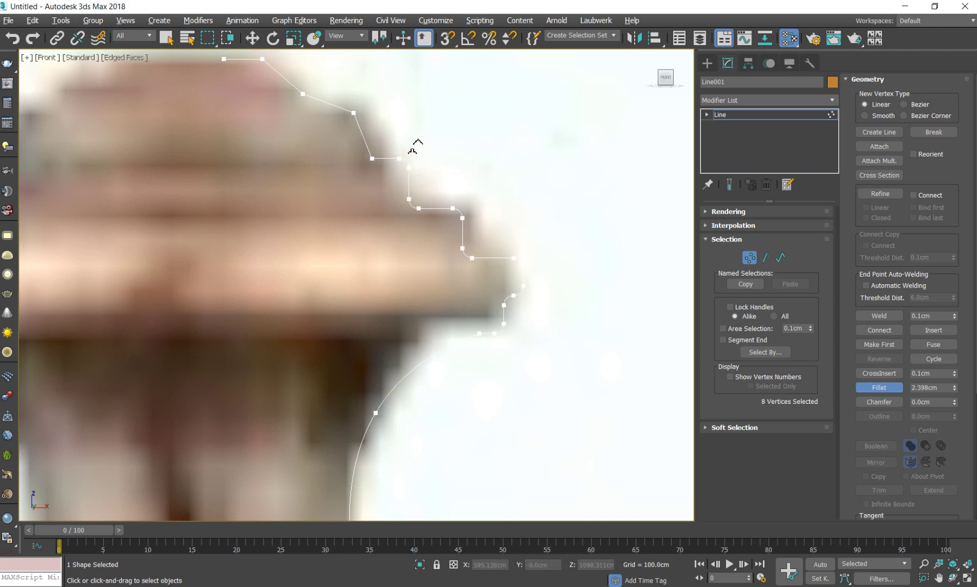
{"action": "middle_click_drag", "start_coordinate": [413, 146], "coordinate": [481, 291]}
Step: Make two top cap vertices Smooth
{"action": "key", "text": "w"}
{"action": "left_click", "coordinate": [422, 256]}
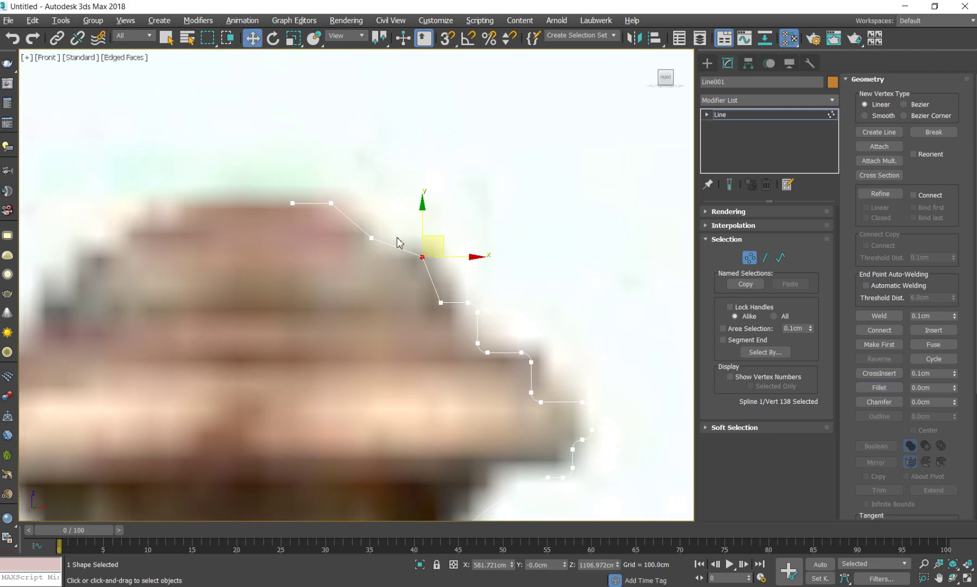
{"action": "left_click", "coordinate": [331, 203], "text": "ctrl"}
{"action": "right_click", "coordinate": [320, 210]}
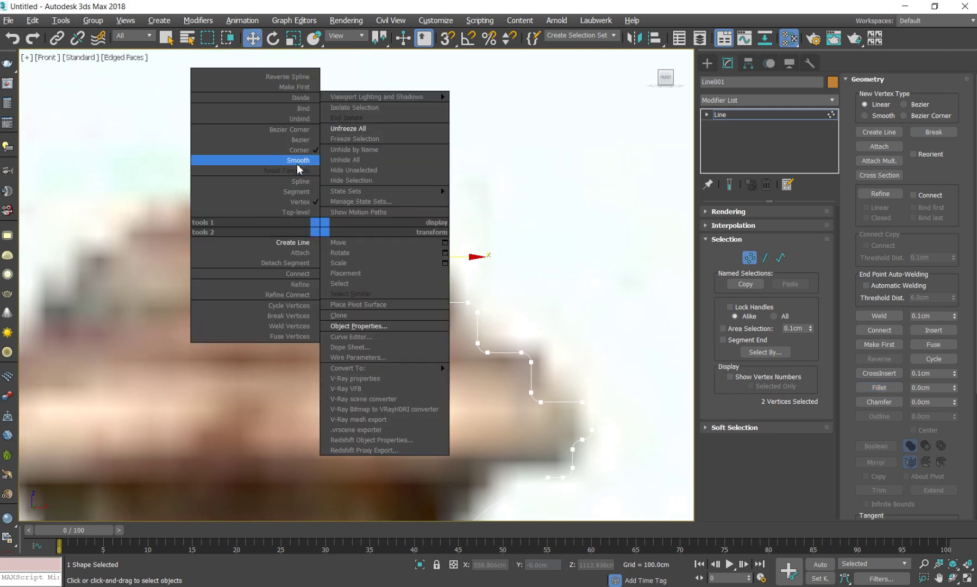
{"action": "left_click", "coordinate": [299, 166]}
{"action": "left_click", "coordinate": [406, 288]}
Step: Move a vertex up the cap to reshape the cap's curve
{"action": "left_click", "coordinate": [429, 263]}
{"action": "scroll", "coordinate": [429, 260], "scroll_direction": "up", "scroll_amount": 3}
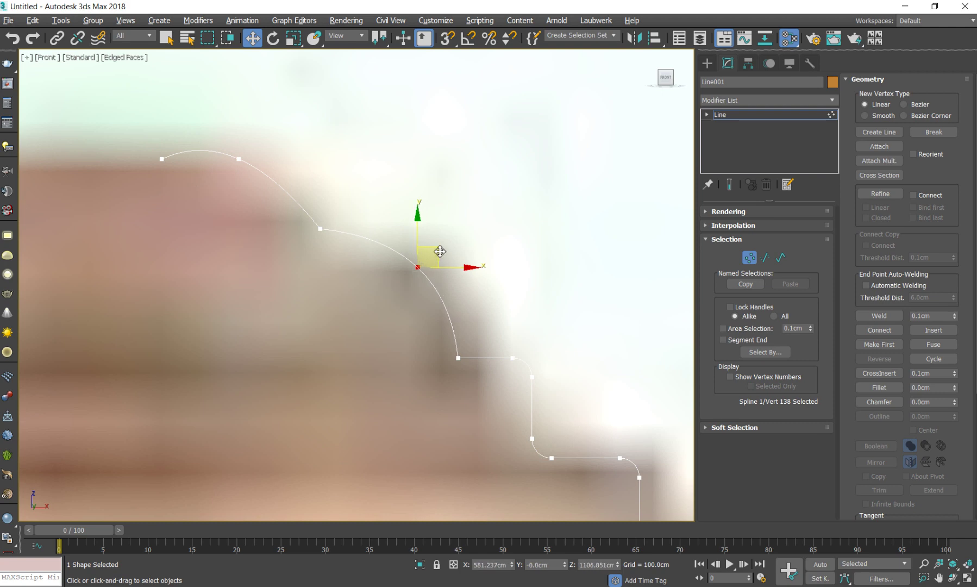
{"action": "left_click", "coordinate": [239, 158]}
{"action": "left_click_drag", "start_coordinate": [257, 148], "coordinate": [276, 163]}
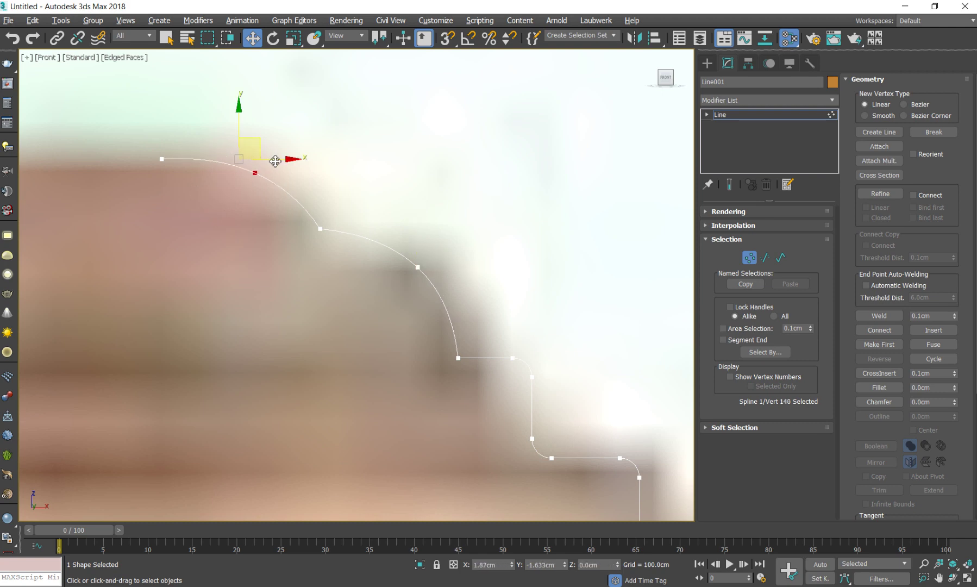
{"action": "scroll", "coordinate": [160, 155], "scroll_direction": "up", "scroll_amount": 2}
{"action": "scroll", "coordinate": [168, 171], "scroll_direction": "up", "scroll_amount": 3}
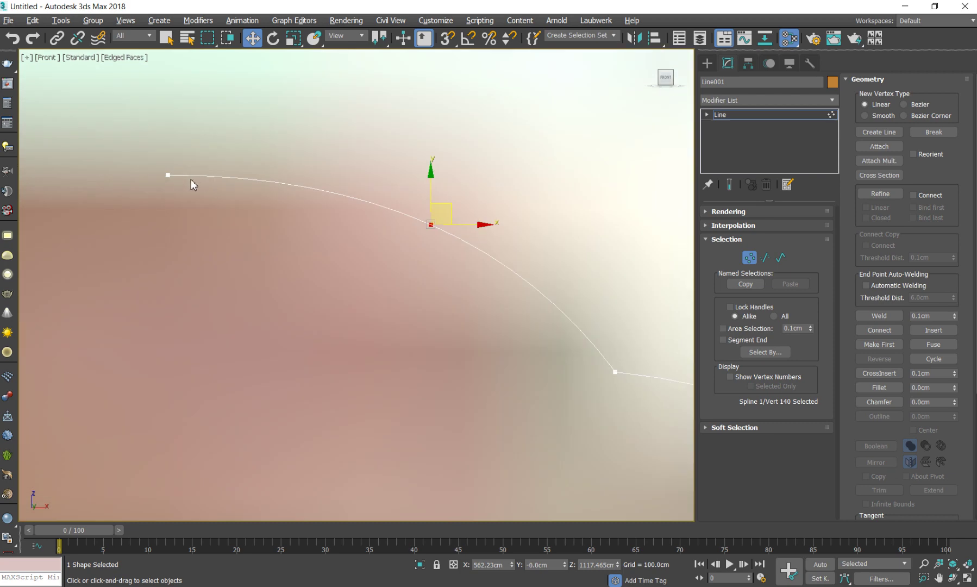
{"action": "scroll", "coordinate": [416, 299], "scroll_direction": "down", "scroll_amount": 5}
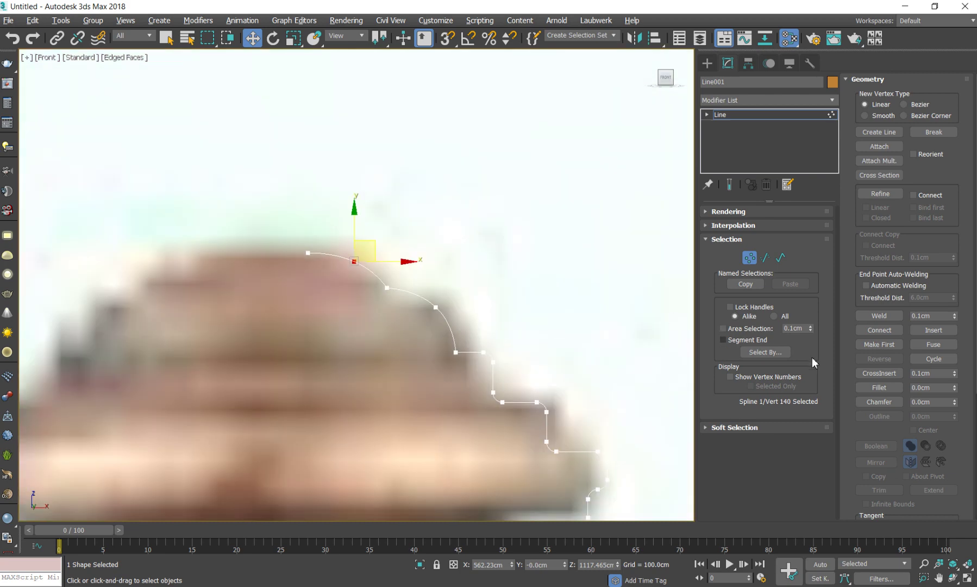
Step: Chamfer the profile's corner vertex into two vertices, then exit Chamfer
{"action": "left_click", "coordinate": [879, 387]}
{"action": "scroll", "coordinate": [373, 284], "scroll_direction": "up", "scroll_amount": 4}
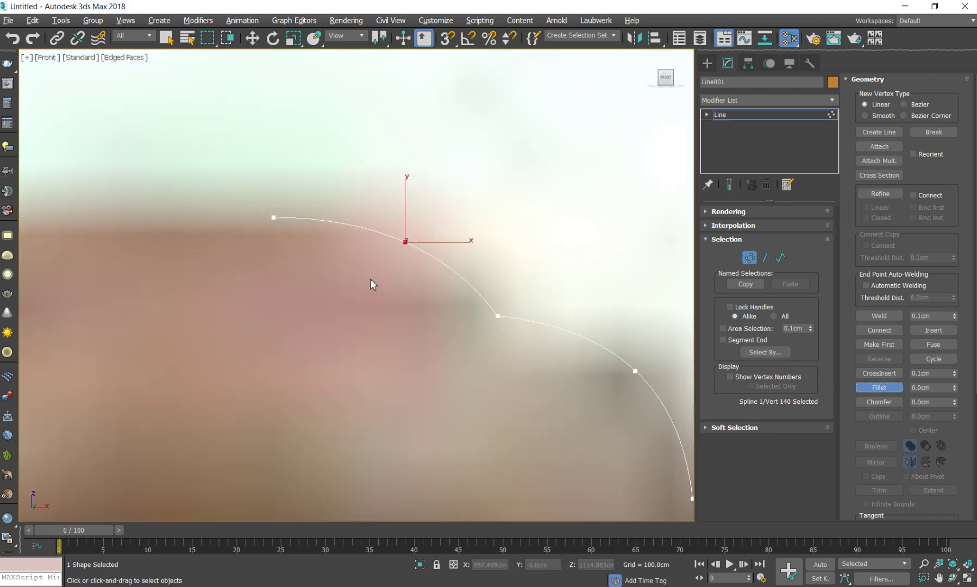
{"action": "left_click", "coordinate": [881, 401]}
{"action": "left_click_drag", "start_coordinate": [500, 318], "coordinate": [501, 307]}
{"action": "middle_click_drag", "start_coordinate": [691, 498], "coordinate": [492, 395]}
{"action": "left_click", "coordinate": [492, 396]}
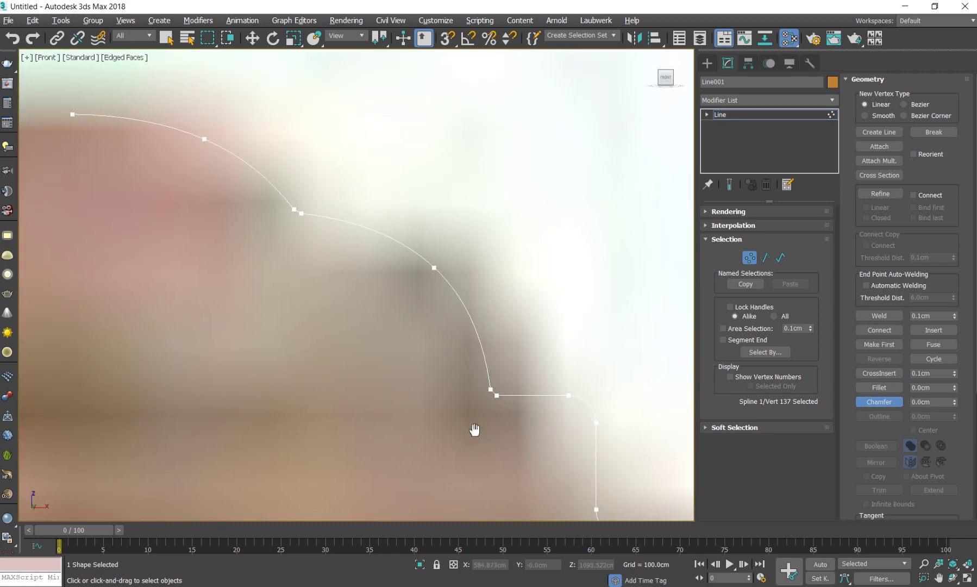
{"action": "scroll", "coordinate": [473, 429], "scroll_direction": "down", "scroll_amount": 2}
{"action": "right_click", "coordinate": [473, 400]}
{"action": "scroll", "coordinate": [474, 400], "scroll_direction": "down", "scroll_amount": 4}
{"action": "mouse_move", "coordinate": [436, 277]}
{"action": "middle_mouse_down"}
{"action": "mouse_move", "coordinate": [513, 374]}
{"action": "mouse_move", "coordinate": [504, 340]}
{"action": "middle_mouse_up"}
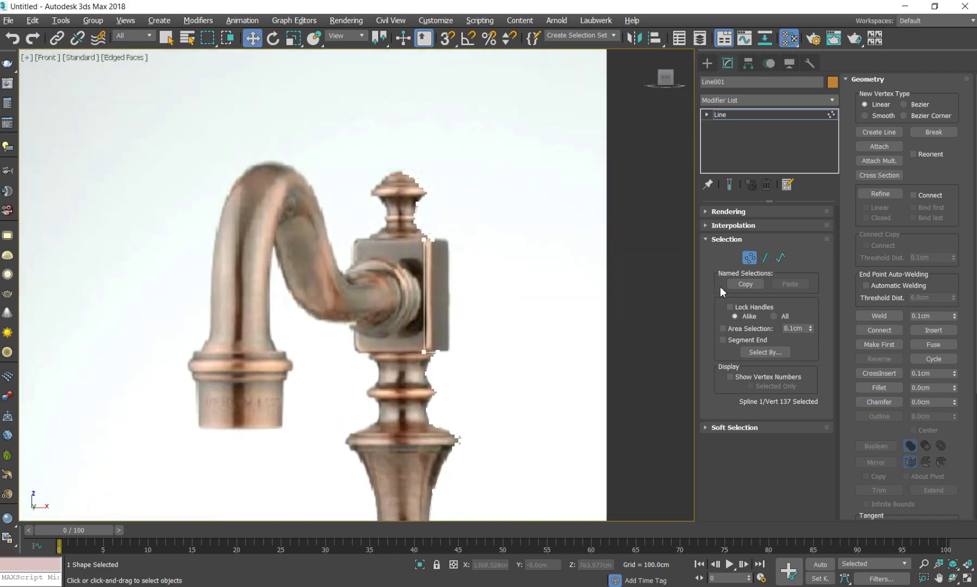
Step: Return Line001 to object level and orbit to view the profile at an angle
{"action": "left_click", "coordinate": [750, 259]}
{"action": "scroll", "coordinate": [454, 434], "scroll_direction": "down", "scroll_amount": 3}
{"action": "middle_click_drag", "start_coordinate": [454, 434], "coordinate": [436, 322]}
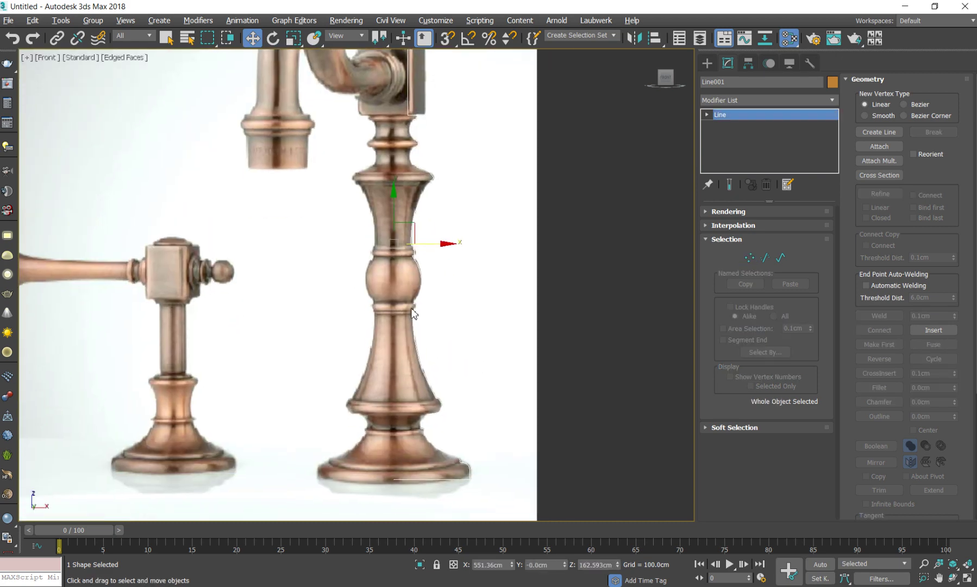
{"action": "scroll", "coordinate": [419, 324], "scroll_direction": "down", "scroll_amount": 1}
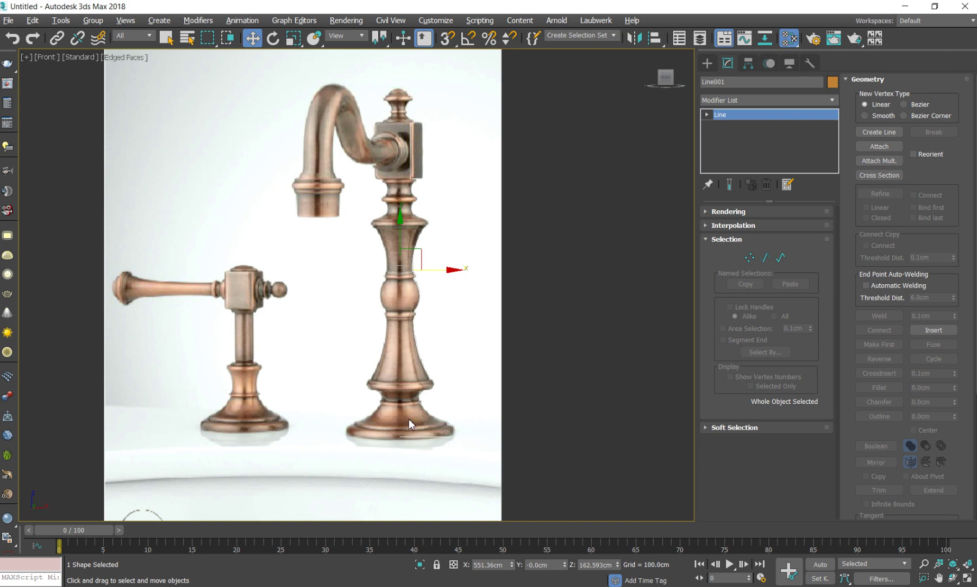
{"action": "mouse_move", "coordinate": [422, 143]}
{"action": "middle_mouse_down", "text": "alt"}
{"action": "mouse_move", "coordinate": [425, 252]}
{"action": "mouse_move", "coordinate": [469, 277]}
{"action": "mouse_move", "coordinate": [509, 255]}
{"action": "mouse_move", "coordinate": [515, 239]}
{"action": "middle_mouse_up", "text": "alt"}
Step: Apply Lathe to Line001, preview a partial sweep, then restore Degrees to 360
{"action": "left_click", "coordinate": [759, 101]}
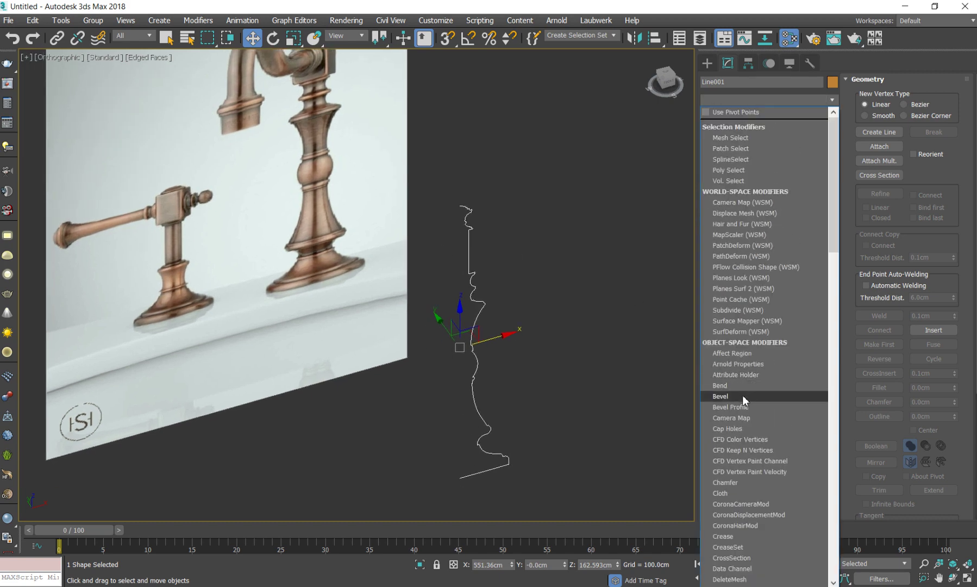
{"action": "key", "text": "l"}
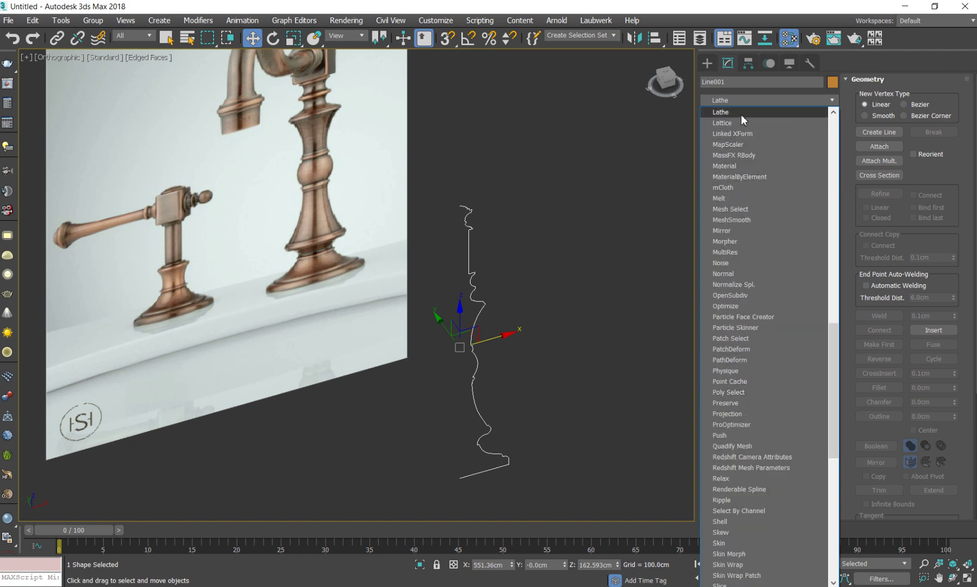
{"action": "left_click", "coordinate": [740, 113]}
{"action": "middle_click_drag", "start_coordinate": [624, 347], "coordinate": [628, 321]}
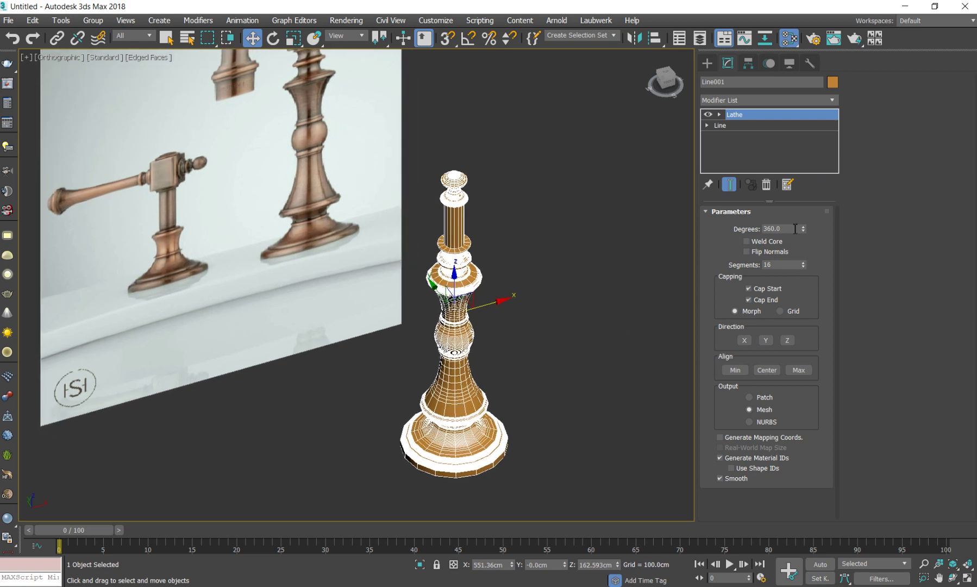
{"action": "left_click_drag", "start_coordinate": [804, 231], "coordinate": [857, 555]}
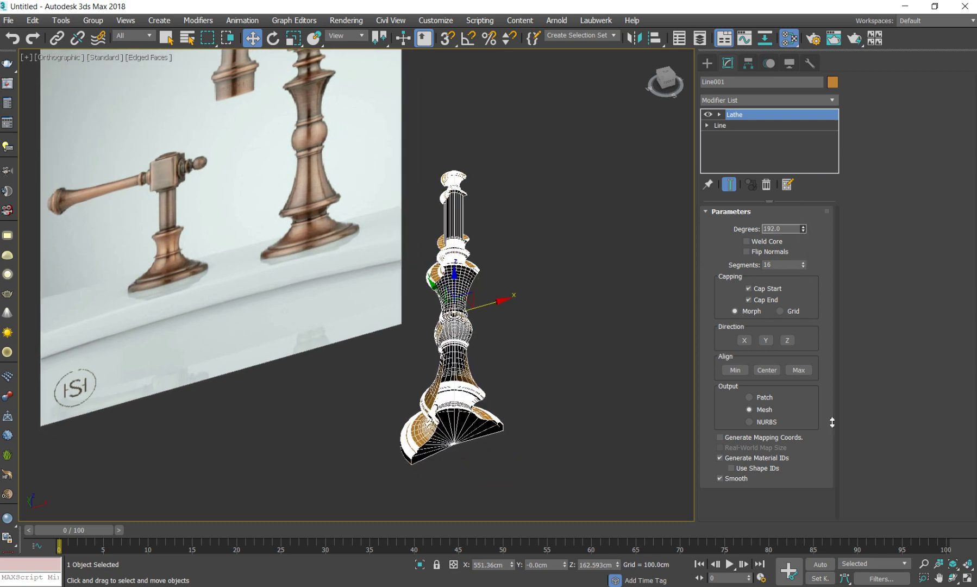
{"action": "scroll", "coordinate": [435, 335], "scroll_direction": "up", "scroll_amount": 3}
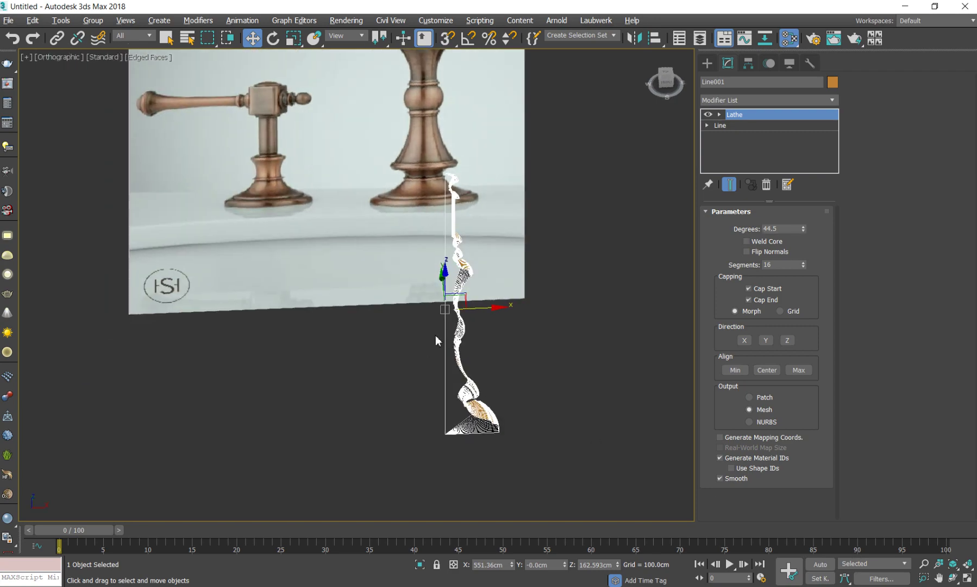
{"action": "scroll", "coordinate": [445, 337], "scroll_direction": "up", "scroll_amount": 2}
{"action": "left_click_drag", "start_coordinate": [803, 229], "coordinate": [793, 466]}
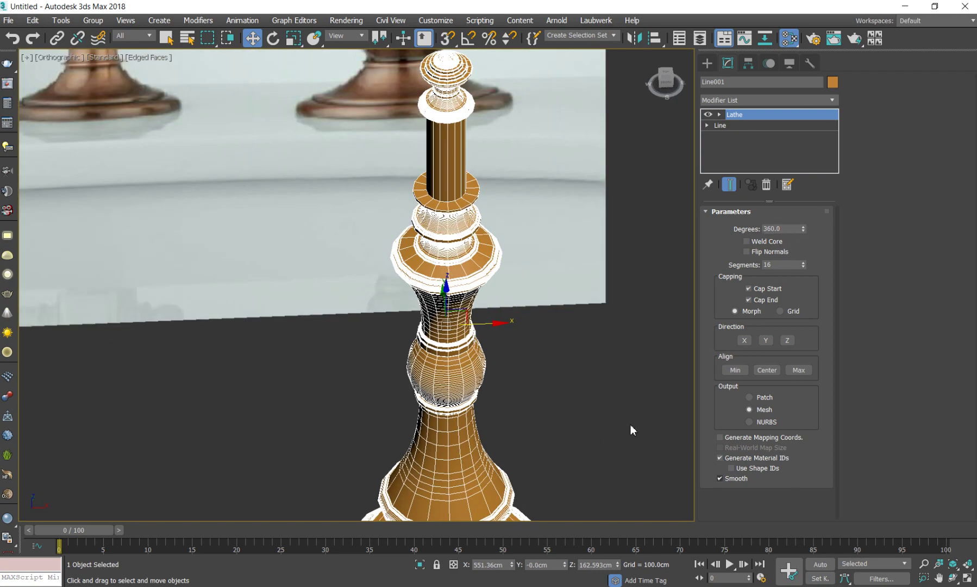
Step: Orbit and zoom around the lathed faucet body to inspect its top and column
{"action": "scroll", "coordinate": [630, 424], "scroll_direction": "down", "scroll_amount": 2}
{"action": "middle_click_drag", "start_coordinate": [488, 380], "coordinate": [431, 370], "text": "alt"}
{"action": "scroll", "coordinate": [434, 381], "scroll_direction": "up", "scroll_amount": 1}
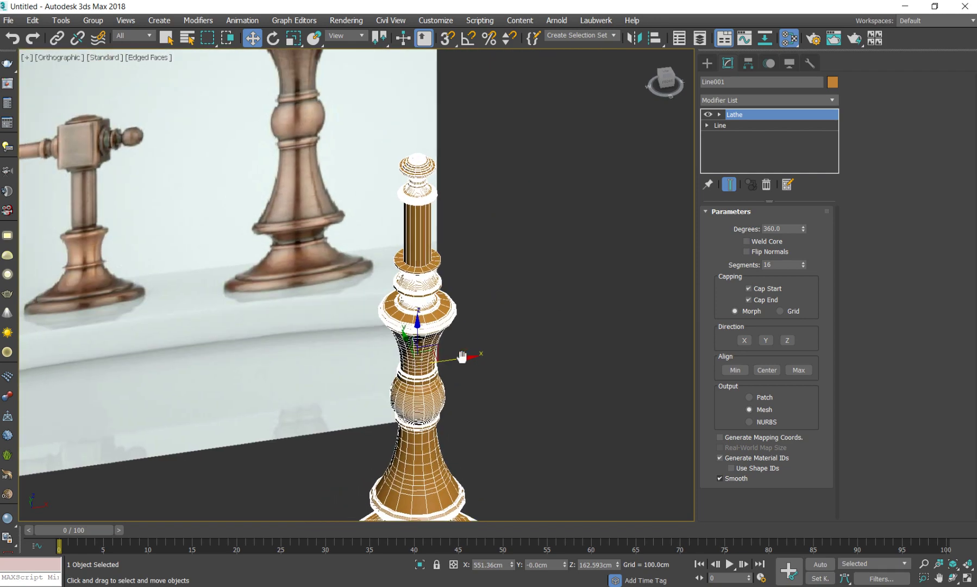
{"action": "scroll", "coordinate": [456, 420], "scroll_direction": "up", "scroll_amount": 2}
{"action": "scroll", "coordinate": [445, 436], "scroll_direction": "up", "scroll_amount": 3}
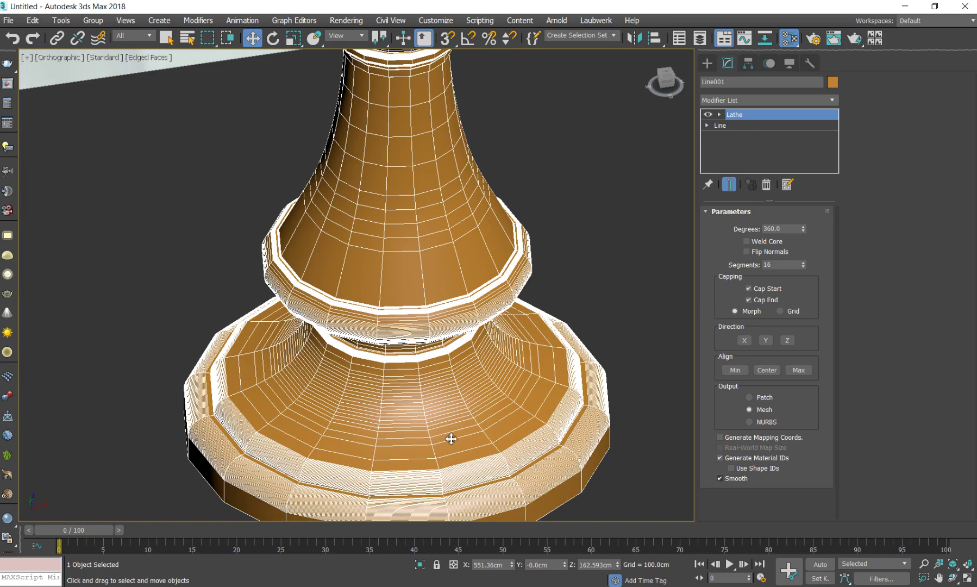
{"action": "scroll", "coordinate": [525, 392], "scroll_direction": "down", "scroll_amount": 4}
{"action": "middle_click_drag", "start_coordinate": [445, 261], "coordinate": [435, 125], "text": "alt"}
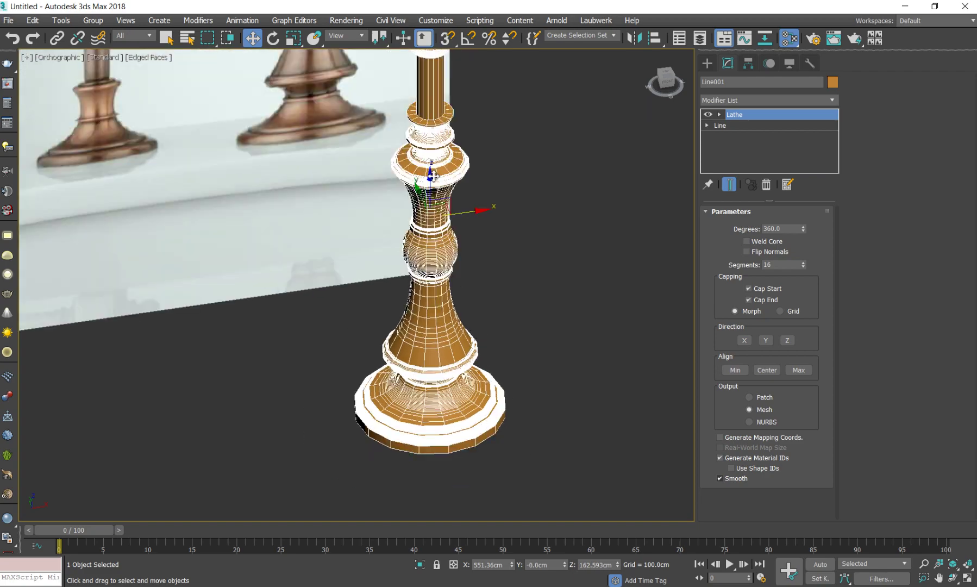
{"action": "scroll", "coordinate": [418, 147], "scroll_direction": "up", "scroll_amount": 3}
{"action": "scroll", "coordinate": [413, 200], "scroll_direction": "up", "scroll_amount": 2}
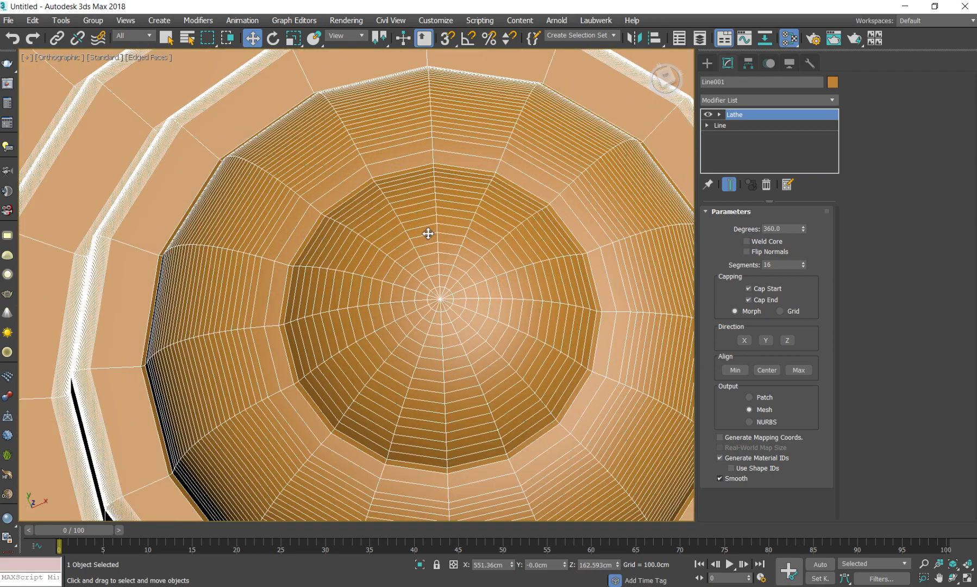
{"action": "scroll", "coordinate": [431, 272], "scroll_direction": "up", "scroll_amount": 1}
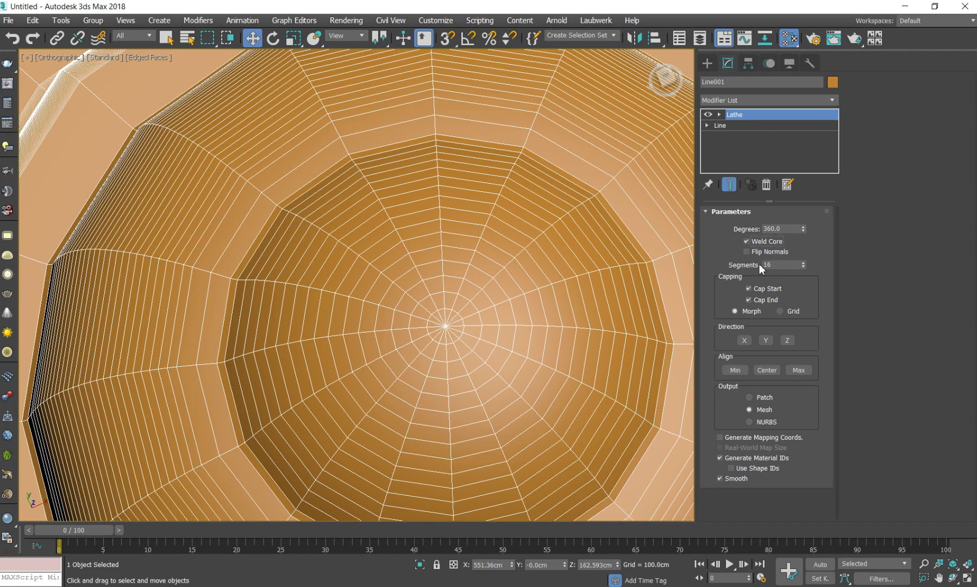
{"action": "scroll", "coordinate": [497, 220], "scroll_direction": "down", "scroll_amount": 5}
{"action": "middle_click_drag", "start_coordinate": [417, 211], "coordinate": [463, 230], "text": "alt"}
{"action": "scroll", "coordinate": [463, 229], "scroll_direction": "down", "scroll_amount": 3}
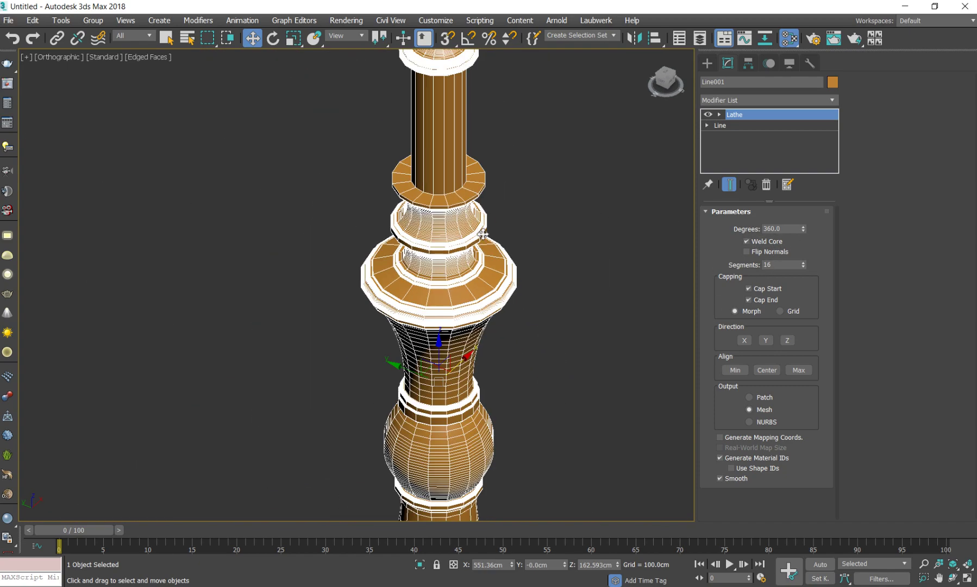
{"action": "scroll", "coordinate": [478, 239], "scroll_direction": "down", "scroll_amount": 3}
{"action": "scroll", "coordinate": [477, 183], "scroll_direction": "up", "scroll_amount": 3}
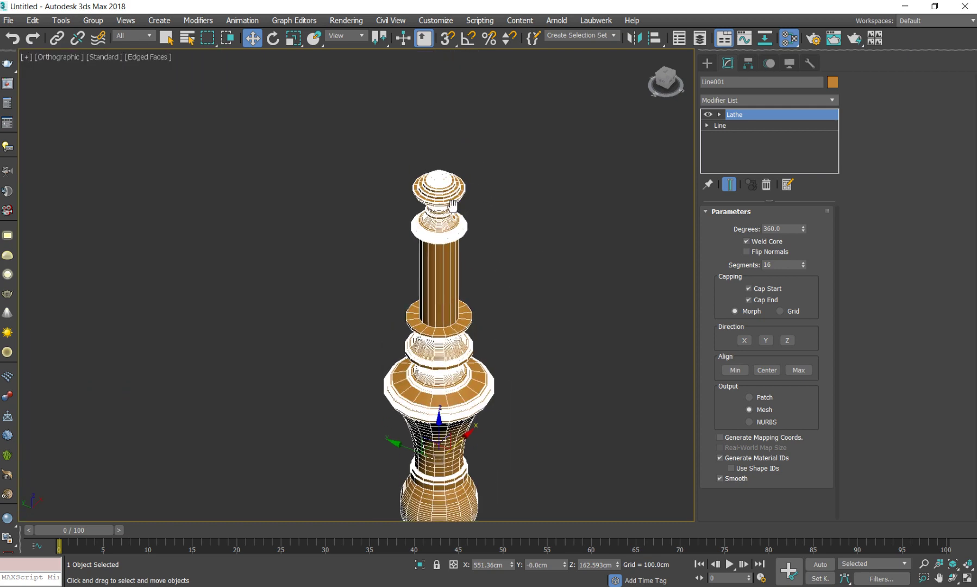
{"action": "scroll", "coordinate": [477, 183], "scroll_direction": "up", "scroll_amount": 3}
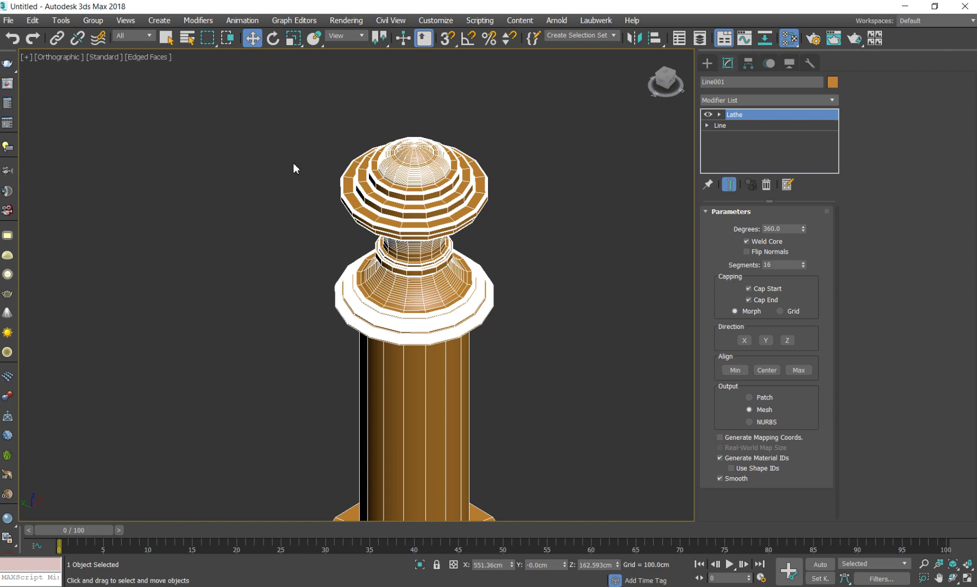
Step: Toggle the Lathe's Flip Normals on and back off to test the shading
{"action": "left_click", "coordinate": [747, 251]}
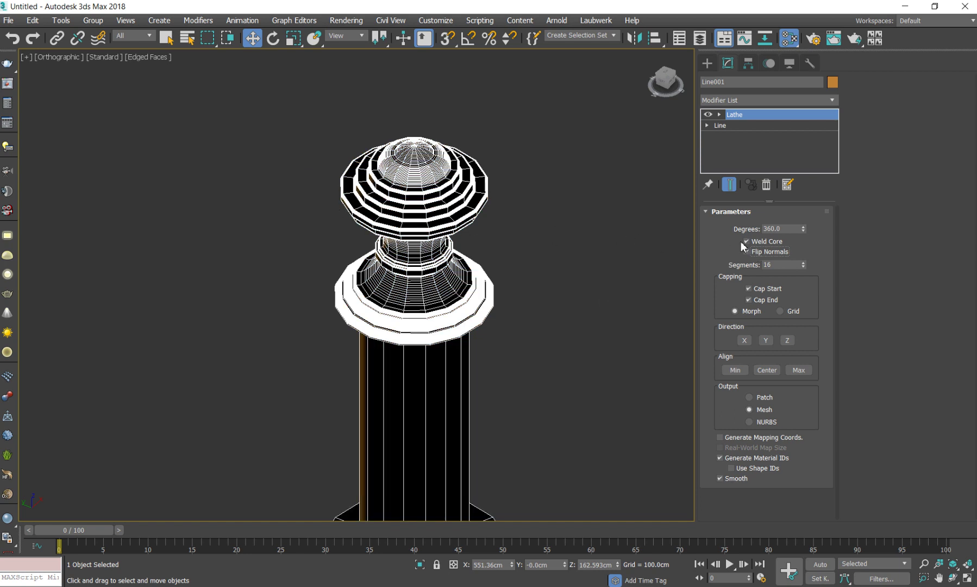
{"action": "left_click", "coordinate": [747, 252]}
{"action": "scroll", "coordinate": [445, 213], "scroll_direction": "down", "scroll_amount": 5}
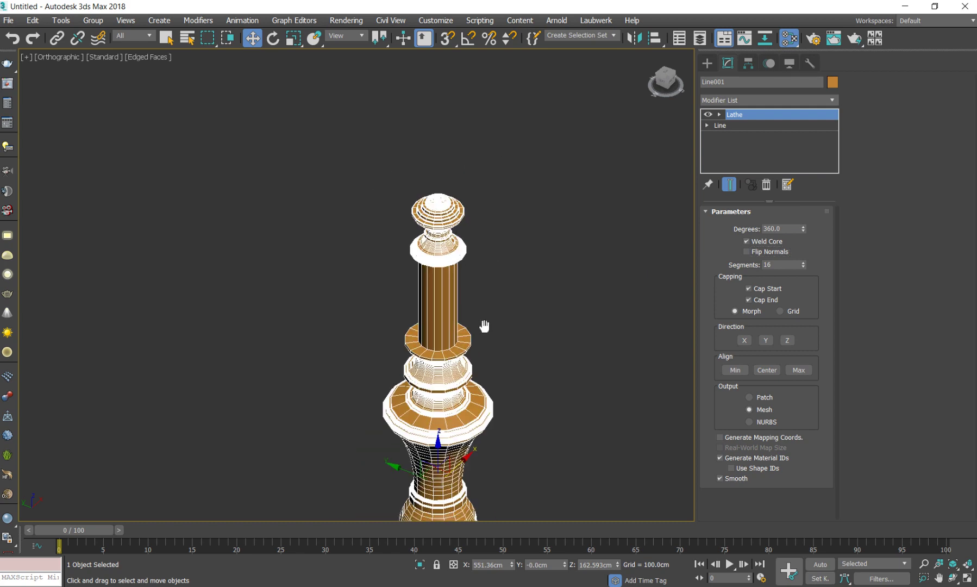
{"action": "scroll", "coordinate": [473, 243], "scroll_direction": "up", "scroll_amount": 5}
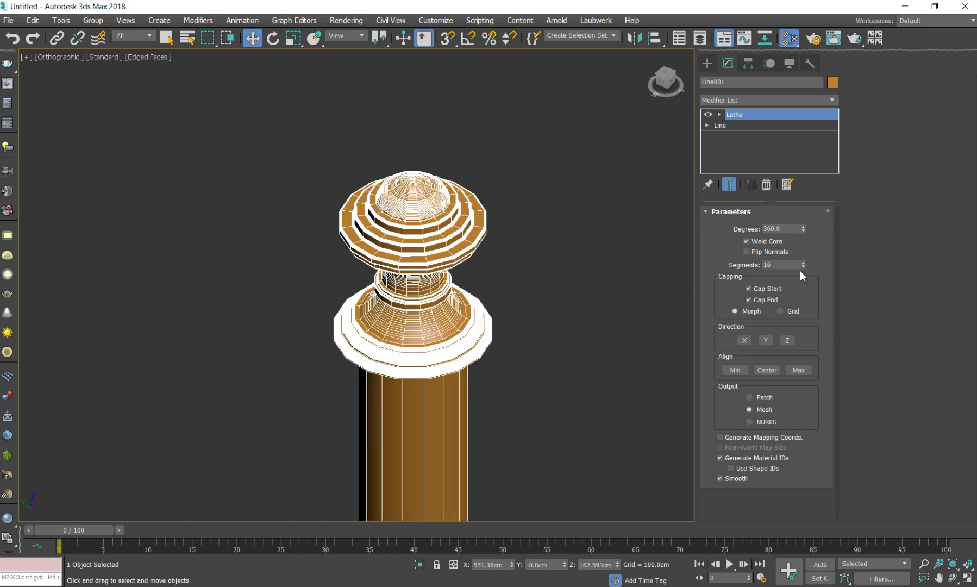
Step: Raise the Lathe segments to 100 for a smoother faucet body
{"action": "left_click", "coordinate": [778, 265]}
{"action": "type", "text": "00"}
{"action": "key", "text": "Return"}
{"action": "scroll", "coordinate": [477, 328], "scroll_direction": "down", "scroll_amount": 3}
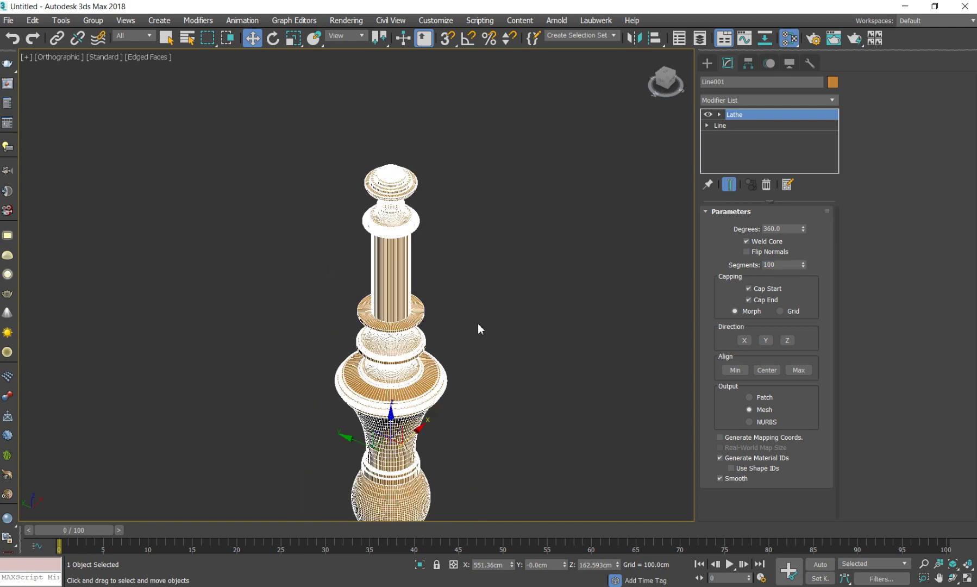
{"action": "middle_click_drag", "start_coordinate": [477, 328], "coordinate": [486, 381]}
{"action": "scroll", "coordinate": [493, 397], "scroll_direction": "down", "scroll_amount": 5}
{"action": "scroll", "coordinate": [498, 334], "scroll_direction": "up", "scroll_amount": 5}
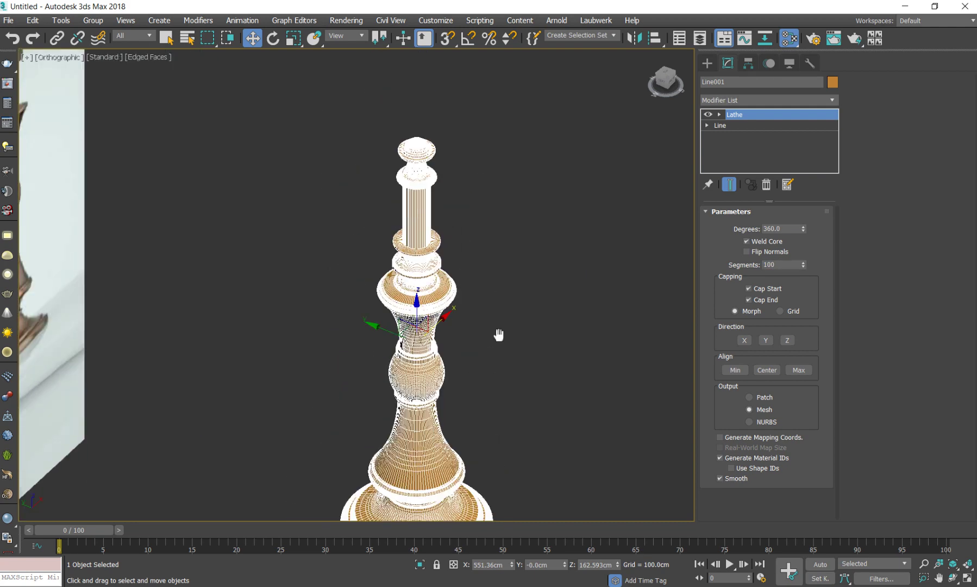
Step: Hide edged faces with F4 and switch the viewport to the Front view
{"action": "key", "text": "F4"}
{"action": "middle_click_drag", "start_coordinate": [482, 444], "coordinate": [454, 358], "text": "alt"}
{"action": "key", "text": "f"}
{"action": "scroll", "coordinate": [525, 364], "scroll_direction": "up", "scroll_amount": 5}
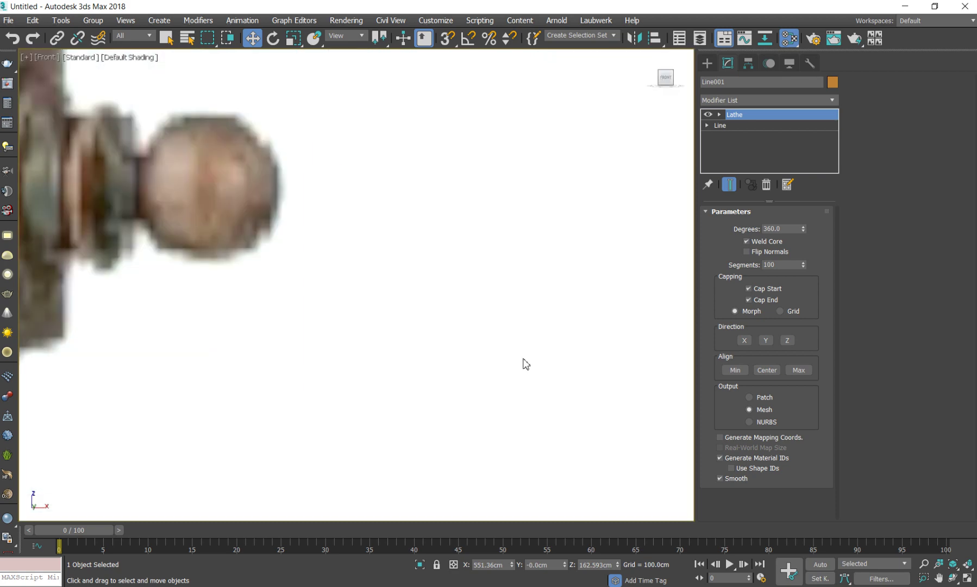
{"action": "scroll", "coordinate": [525, 364], "scroll_direction": "down", "scroll_amount": 5}
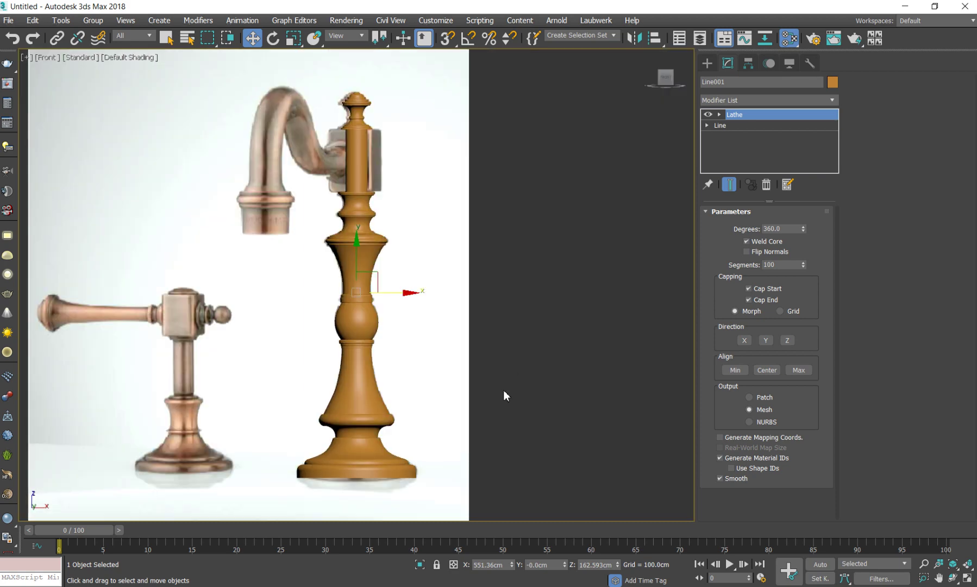
{"action": "mouse_move", "coordinate": [385, 309]}
{"action": "middle_mouse_down"}
{"action": "mouse_move", "coordinate": [440, 302]}
{"action": "mouse_move", "coordinate": [441, 291]}
{"action": "middle_mouse_up"}
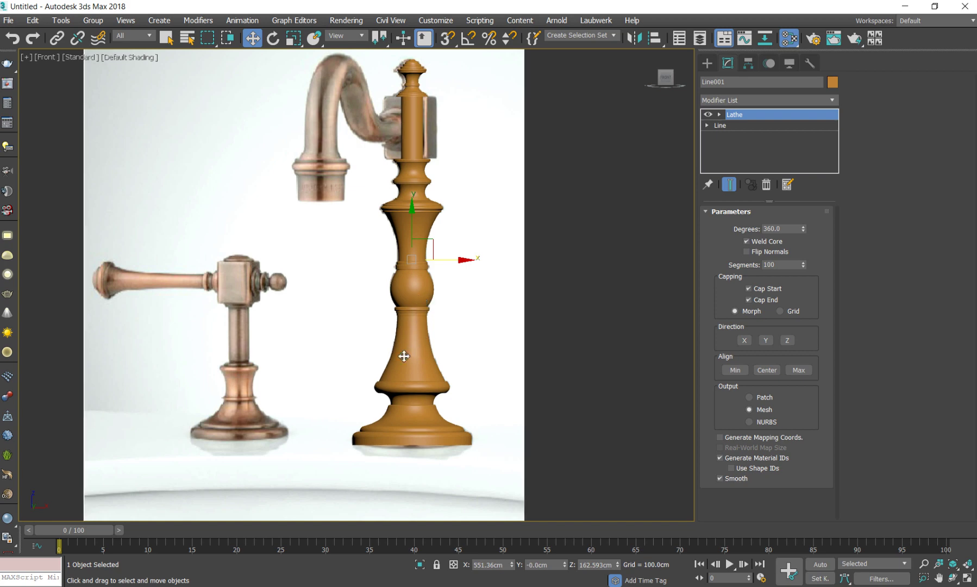
{"action": "middle_click_drag", "start_coordinate": [441, 174], "coordinate": [442, 189]}
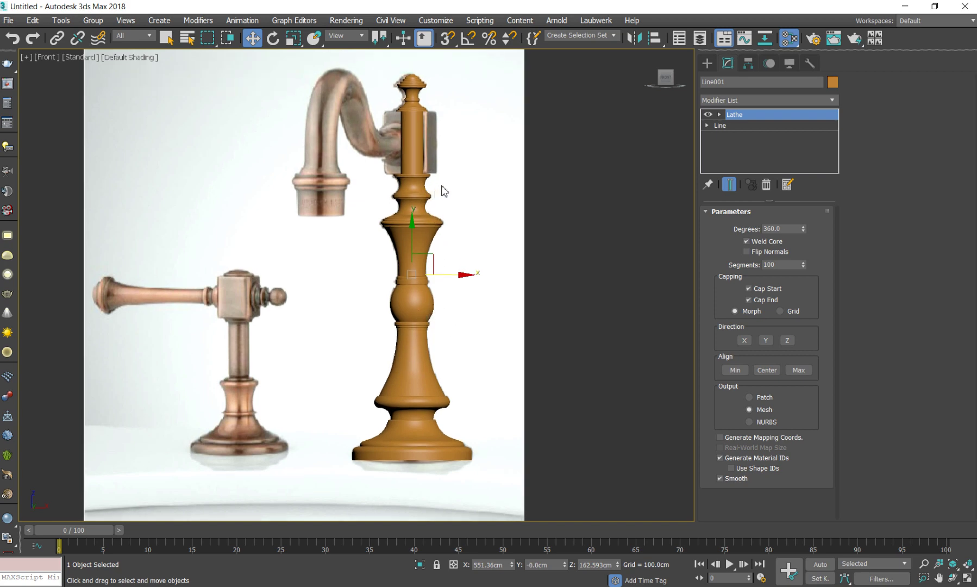